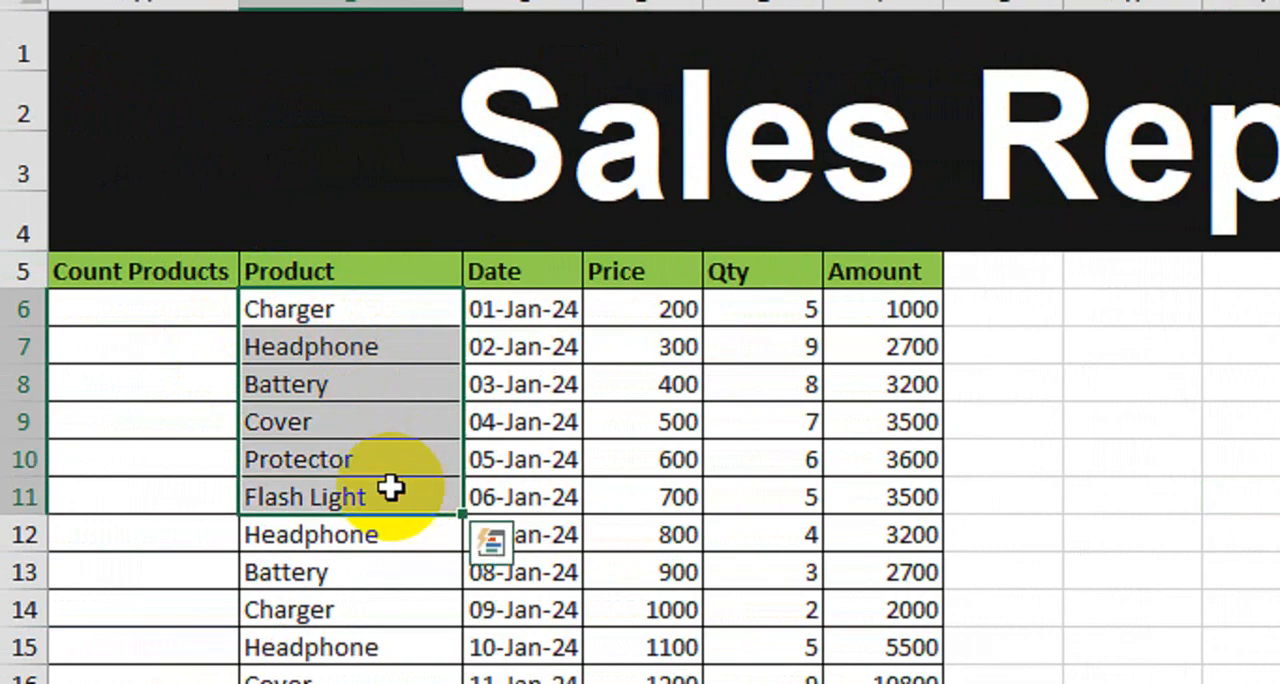
# Step: Enter "Pruduct" as a bold green heading in cell H5, beside the sales table
pyautogui.scroll(-5, 390, 486)
pyautogui.scroll(5, 390, 486)
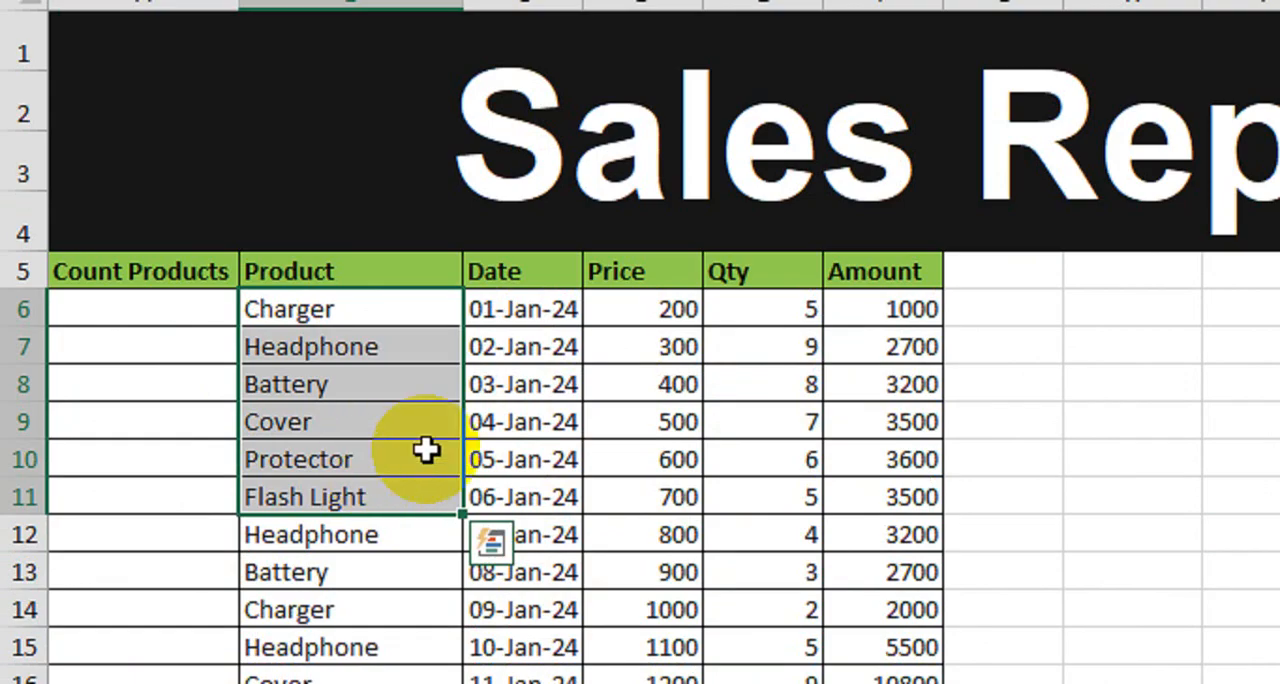
pyautogui.click(620, 421)
pyautogui.hscroll(3, 1046, 315)
pyautogui.click(987, 280)
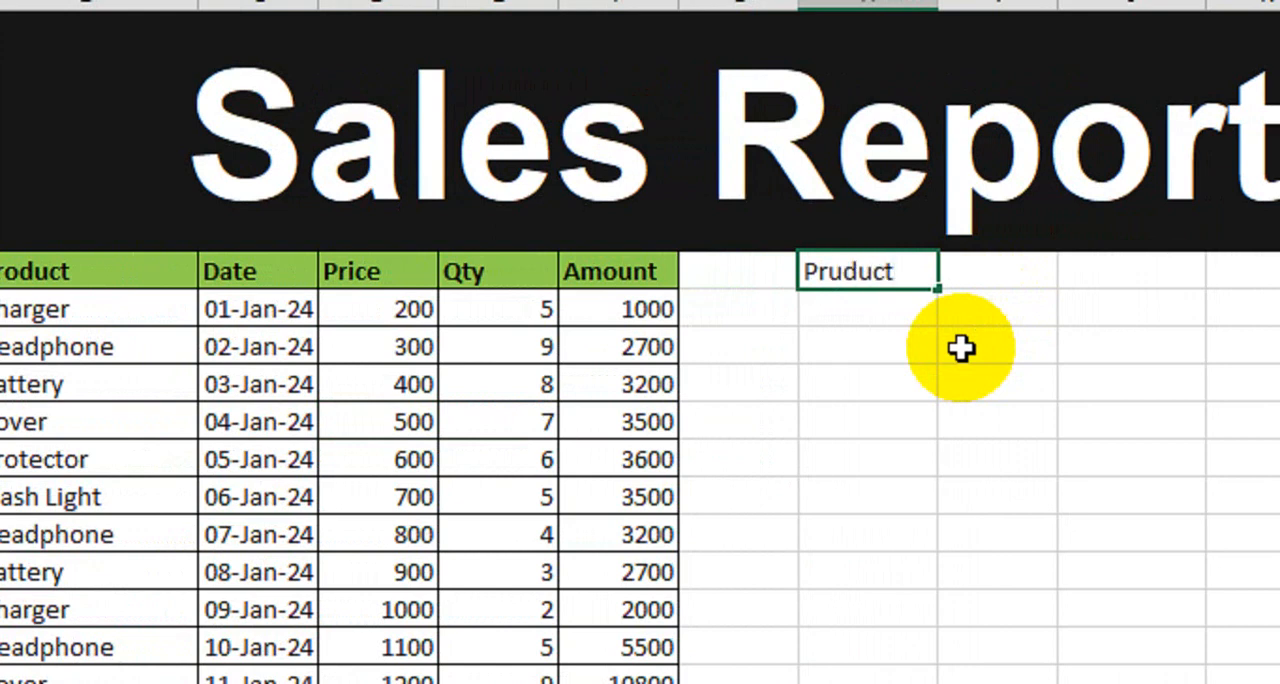
pyautogui.press('Return')
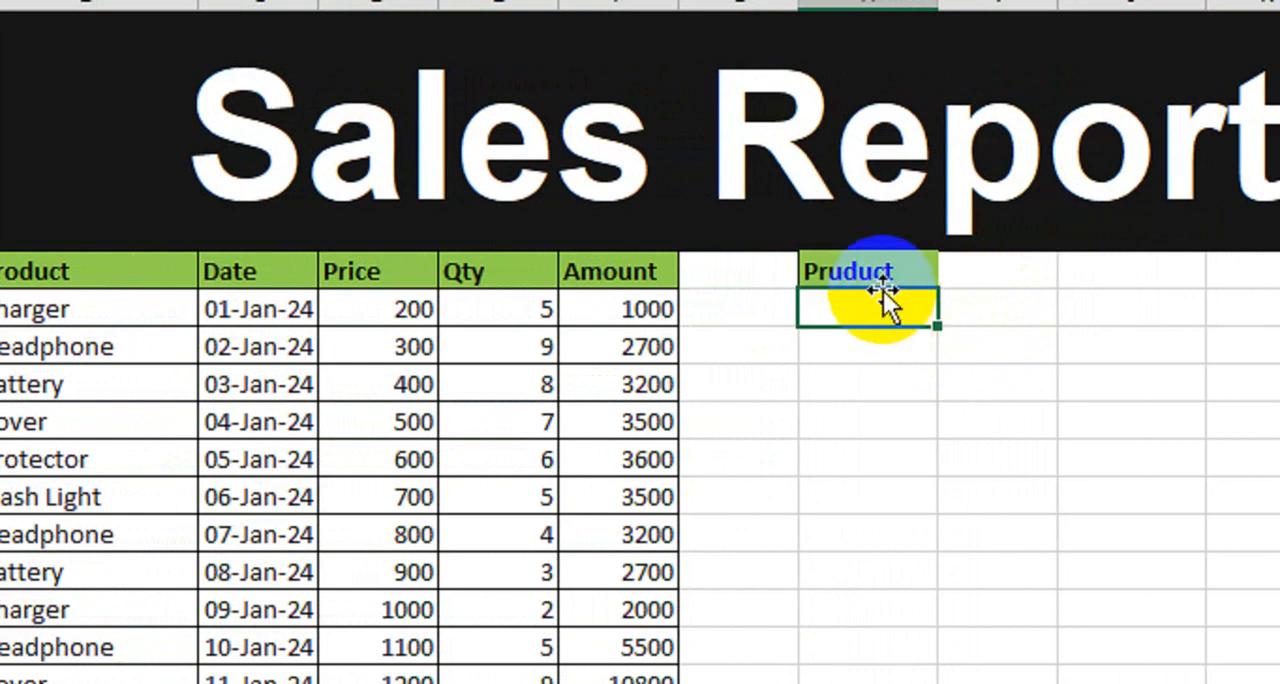
# Step: Add cell borders to H5:H6 and widen column H
pyautogui.moveTo(886, 280); pyautogui.dragTo(877, 291)
pyautogui.click(231, 72)
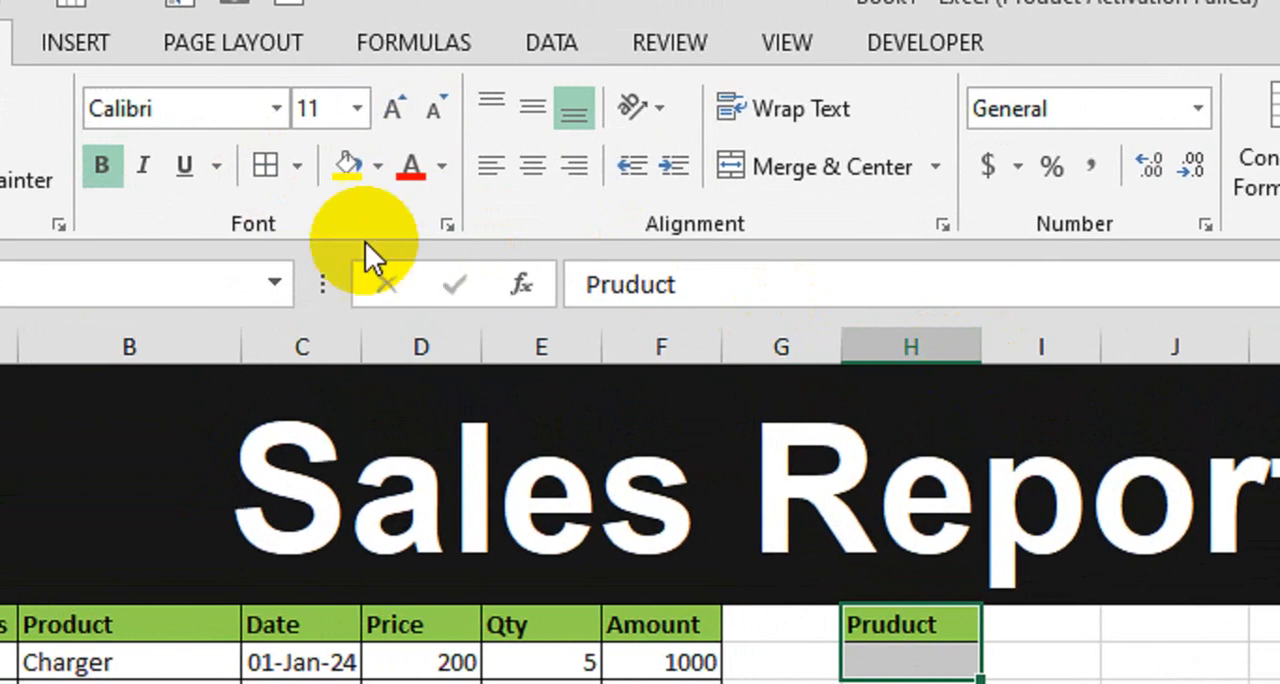
pyautogui.moveTo(990, 348)
pyautogui.mouseDown()
pyautogui.moveTo(1011, 346)
pyautogui.moveTo(978, 345)
pyautogui.mouseUp()
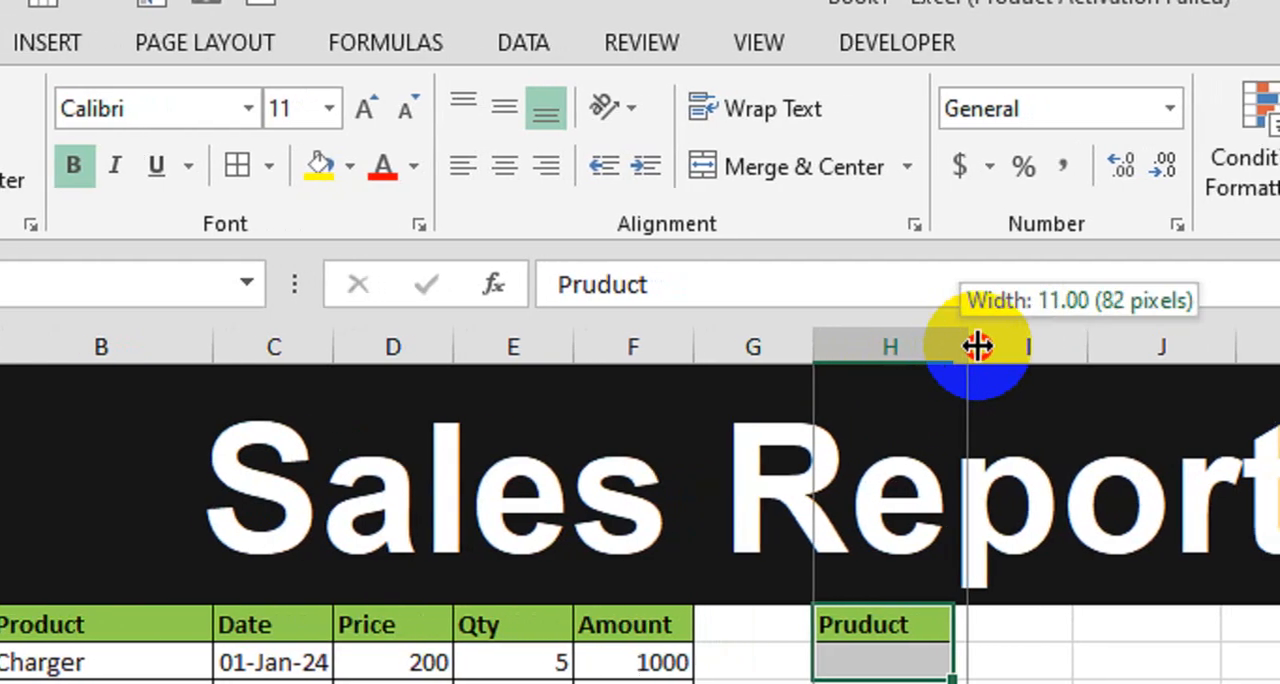
pyautogui.click(855, 548)
pyautogui.click(849, 445)
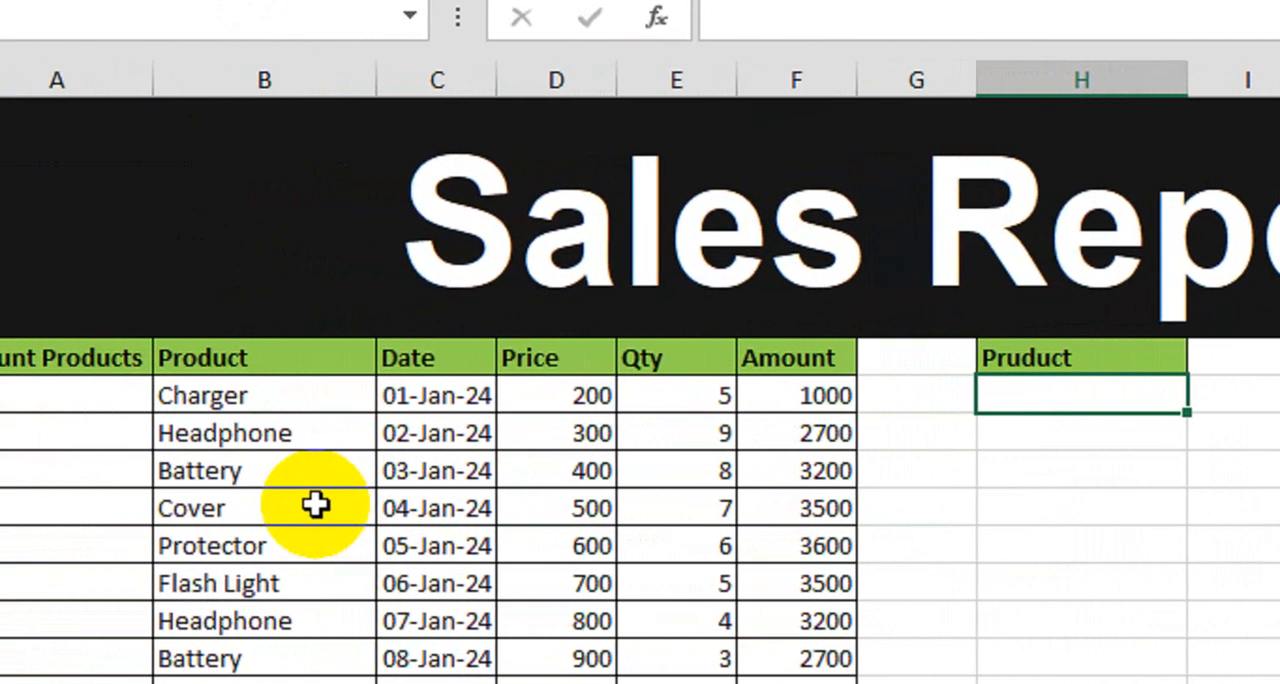
# Step: Copy all product names from B6 down to the end of the table and paste them starting at P5
pyautogui.click(340, 404)
pyautogui.click(329, 431)
pyautogui.click(315, 508)
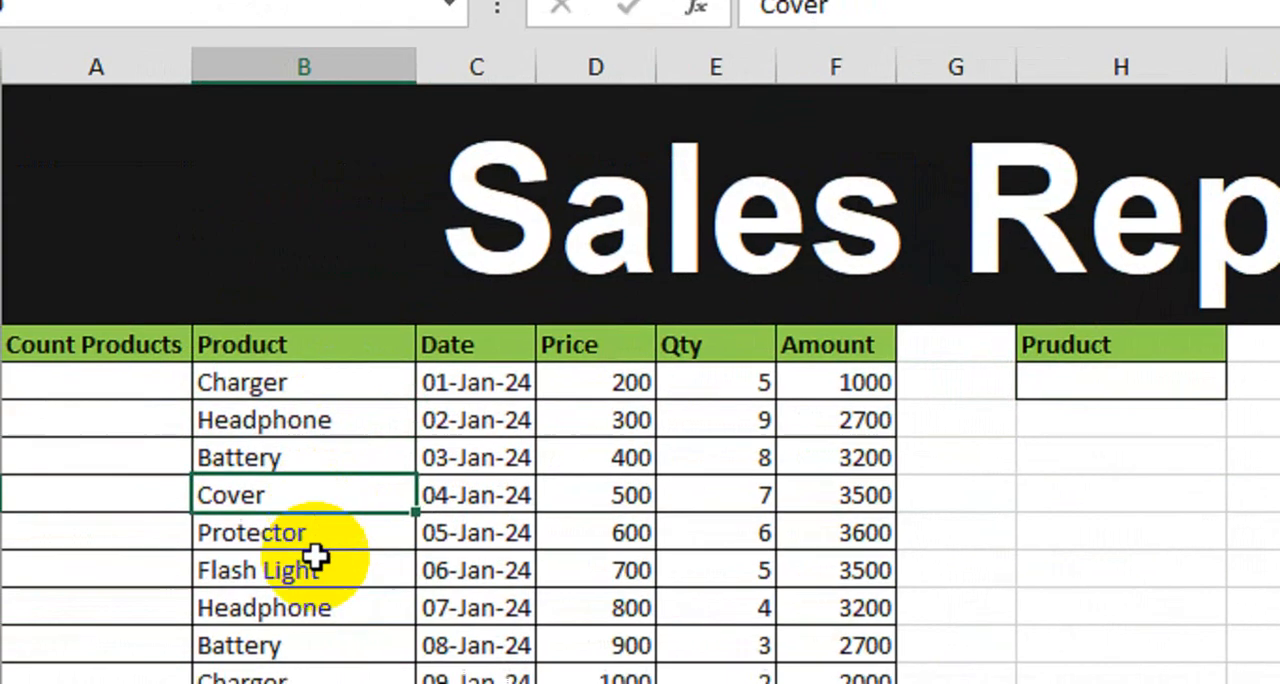
pyautogui.click(300, 658)
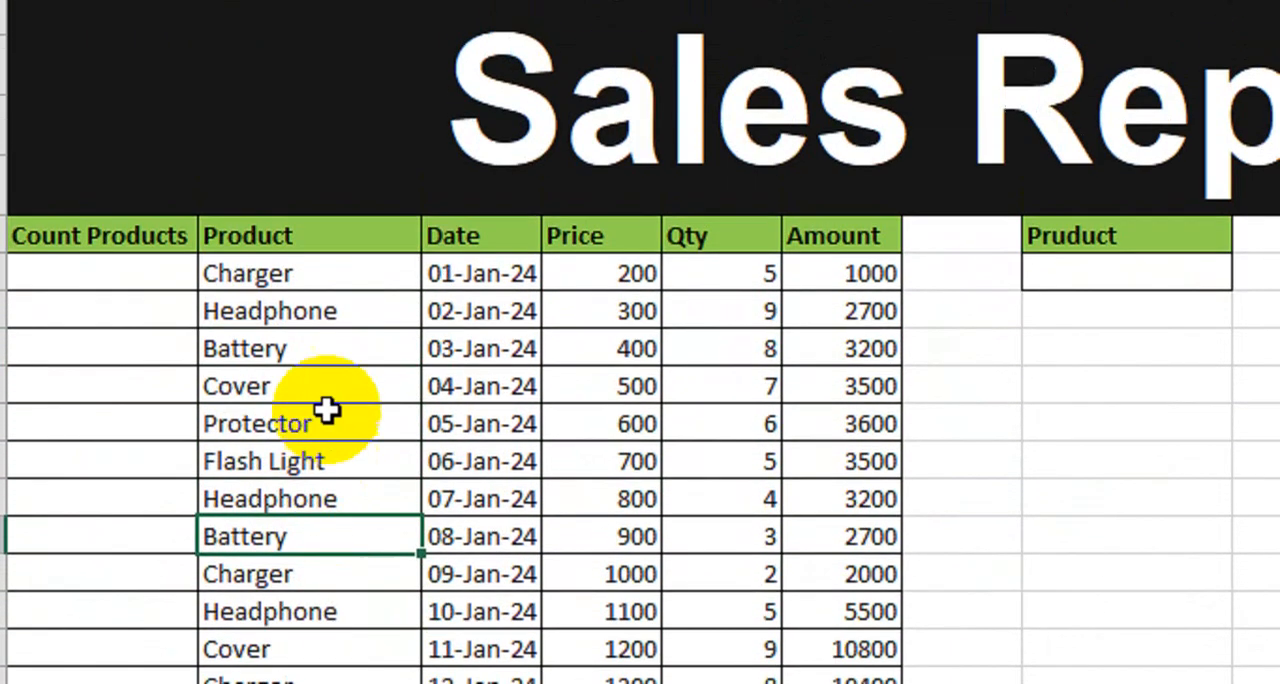
pyautogui.click(346, 272)
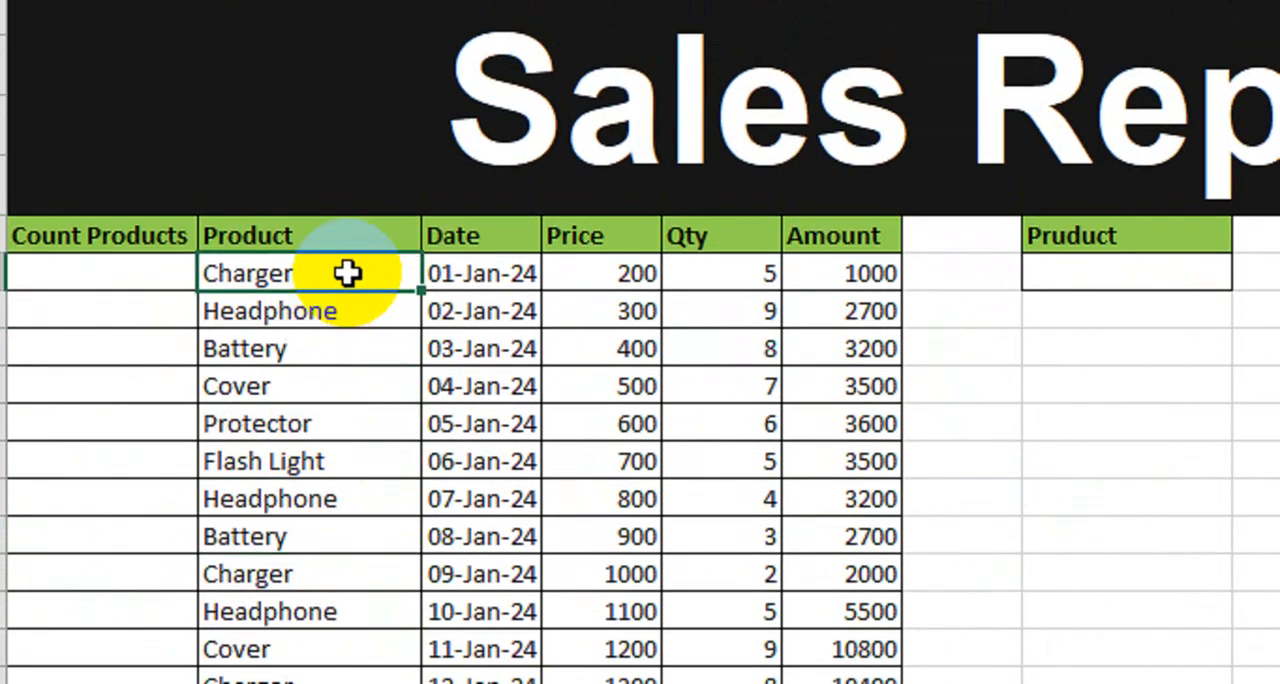
pyautogui.hotkey('ctrl', 'shift', 'Down')
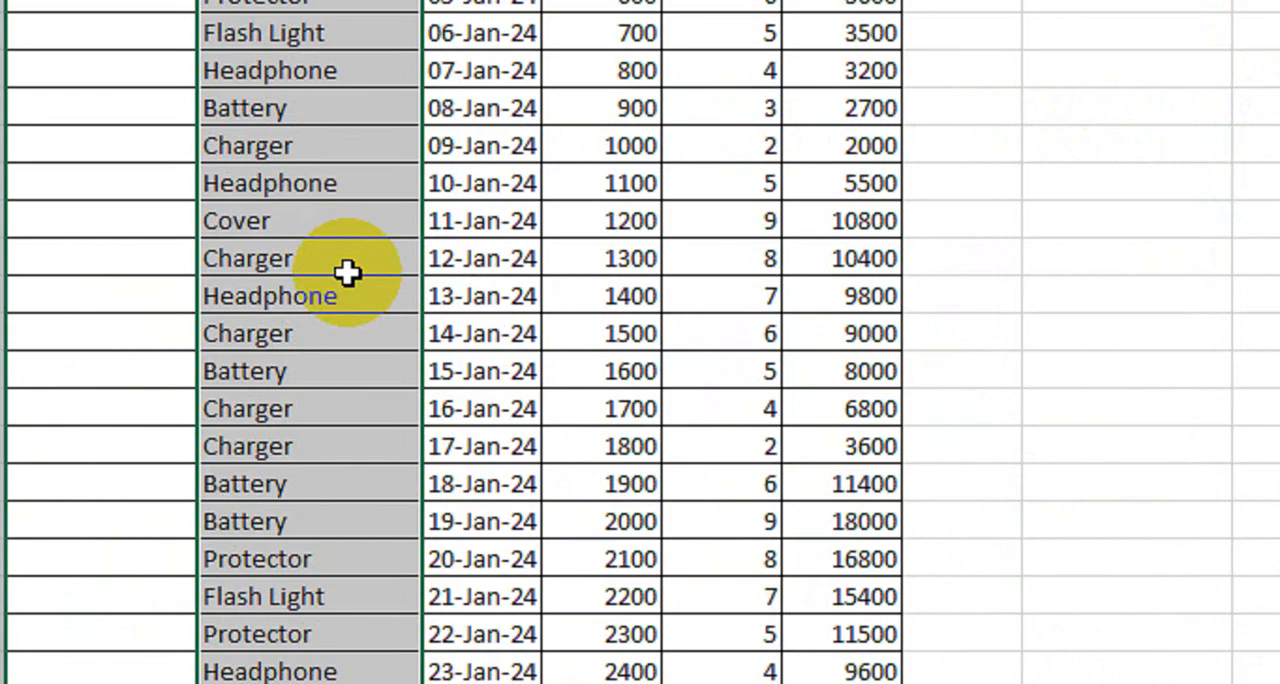
pyautogui.hotkey('ctrl', 'c')
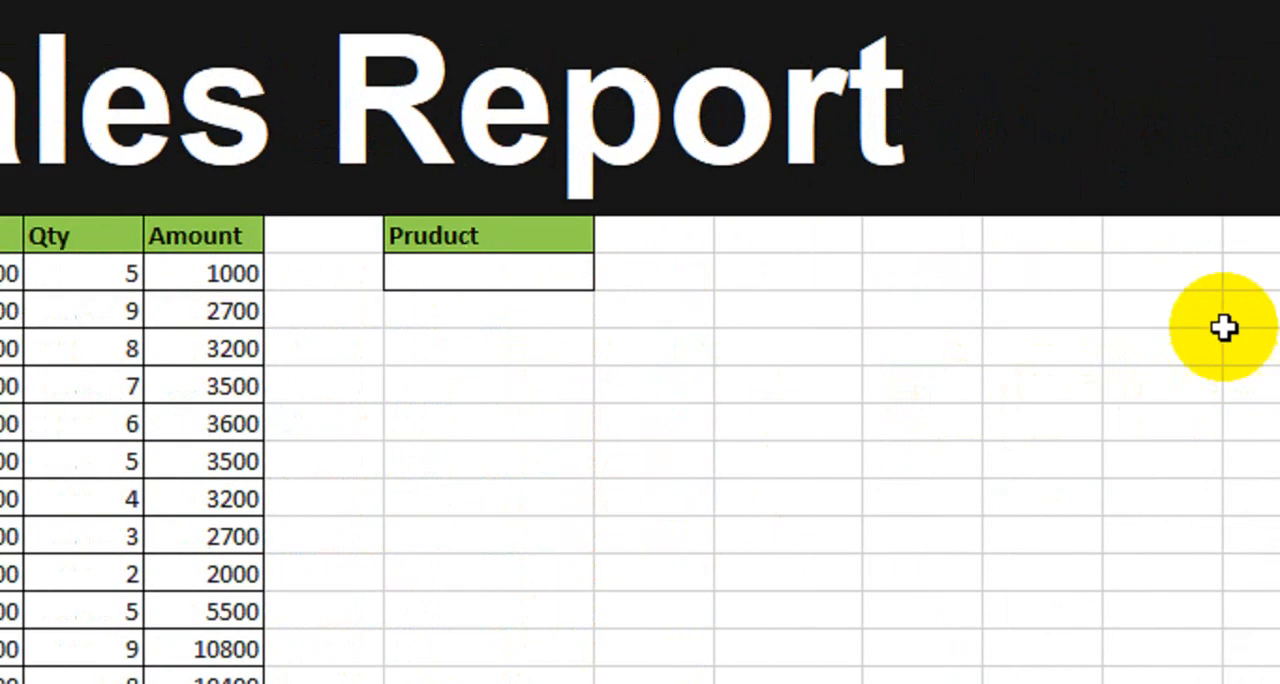
pyautogui.click(1011, 240)
pyautogui.hotkey('ctrl', 'v')
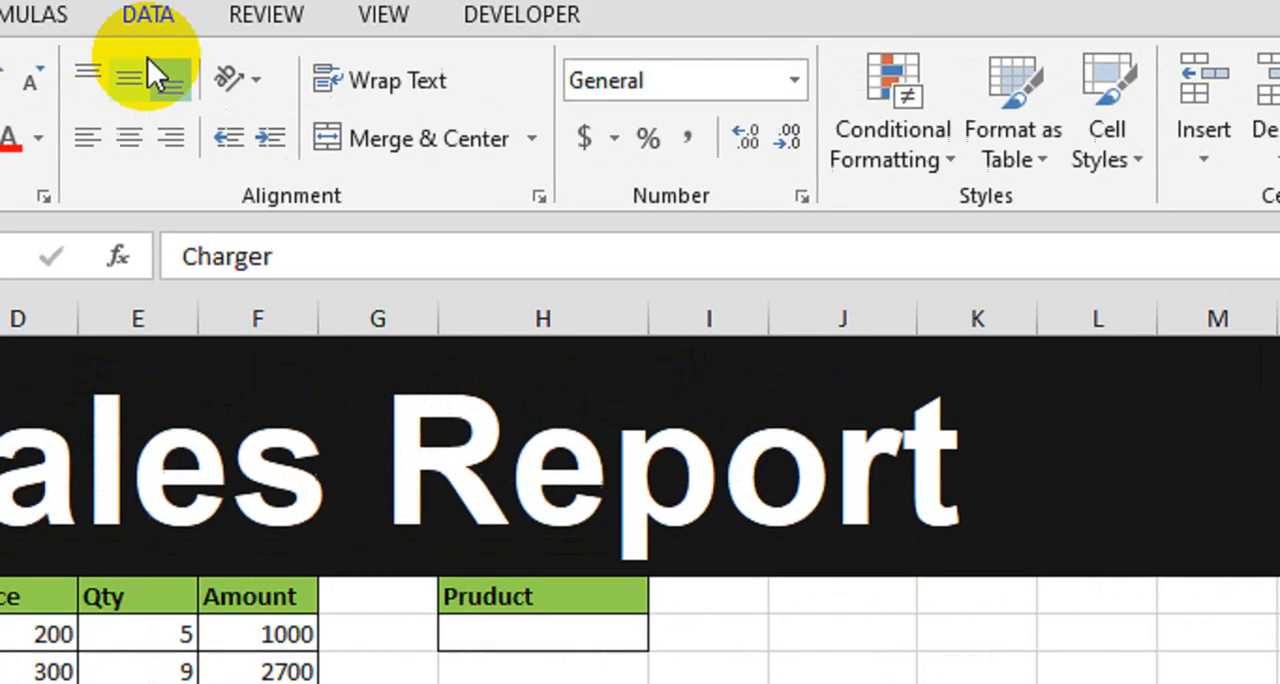
# Step: Remove the duplicates from the pasted product list in column P, treating it as data without headers
pyautogui.click(269, 70)
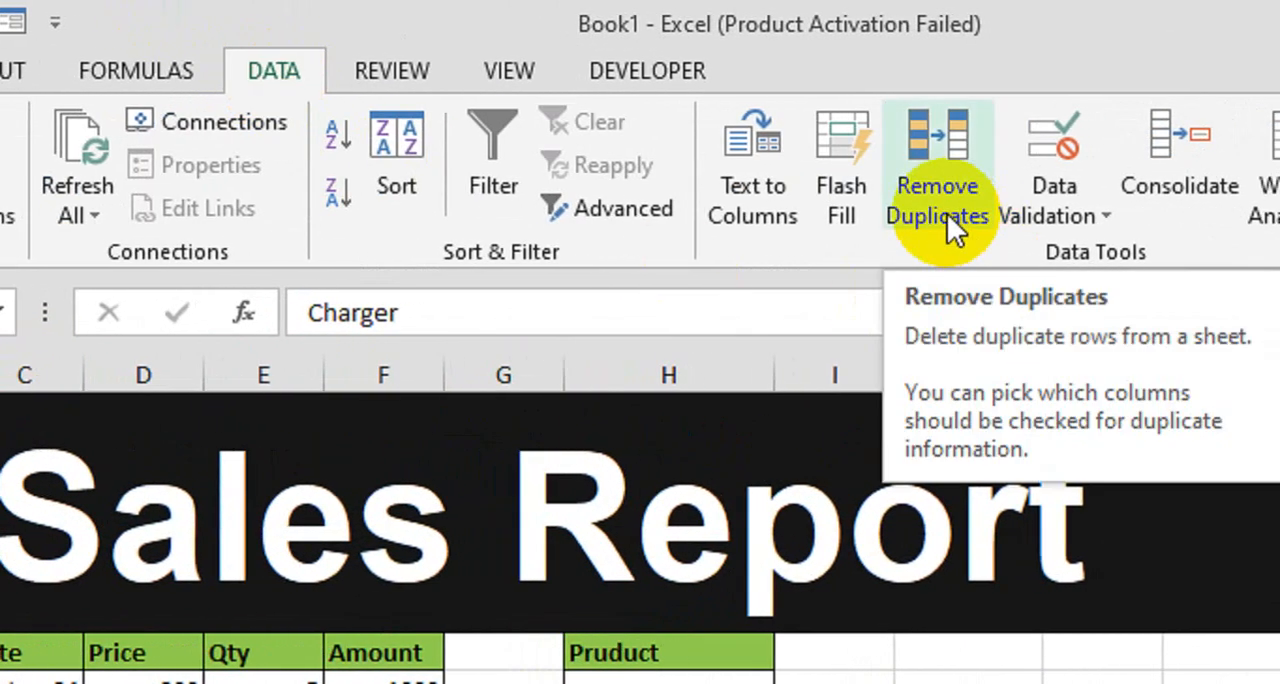
pyautogui.click(947, 213)
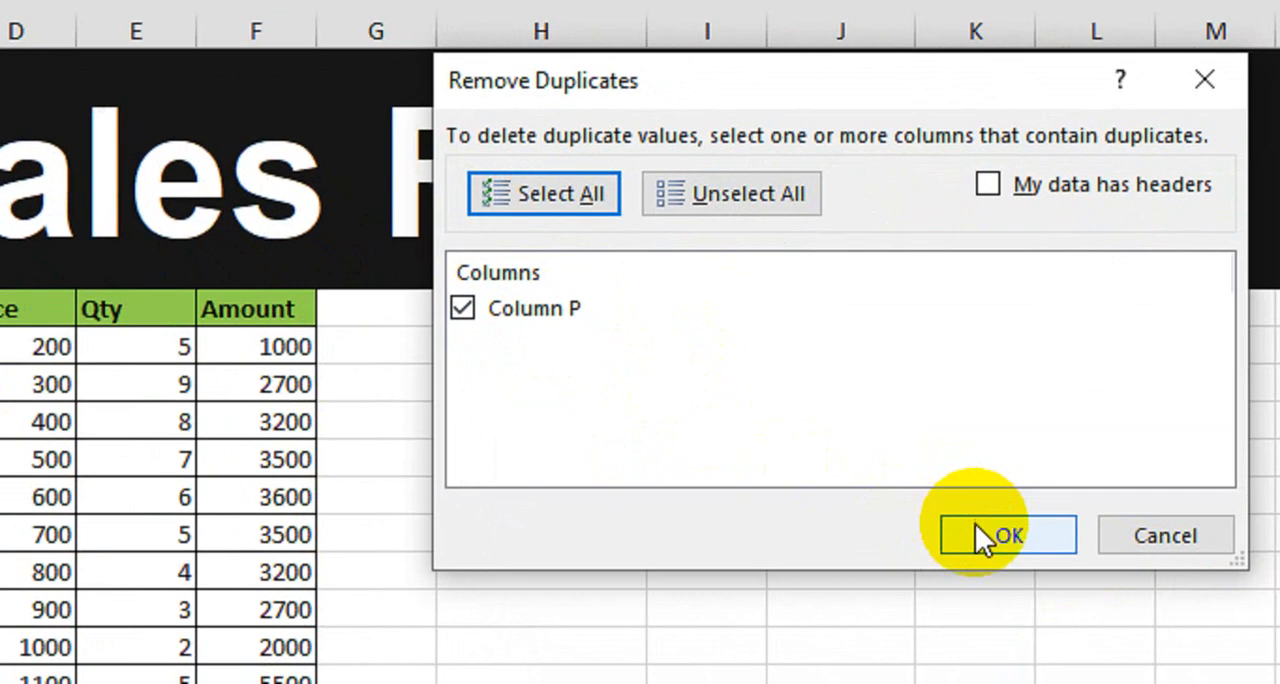
pyautogui.click(1015, 565)
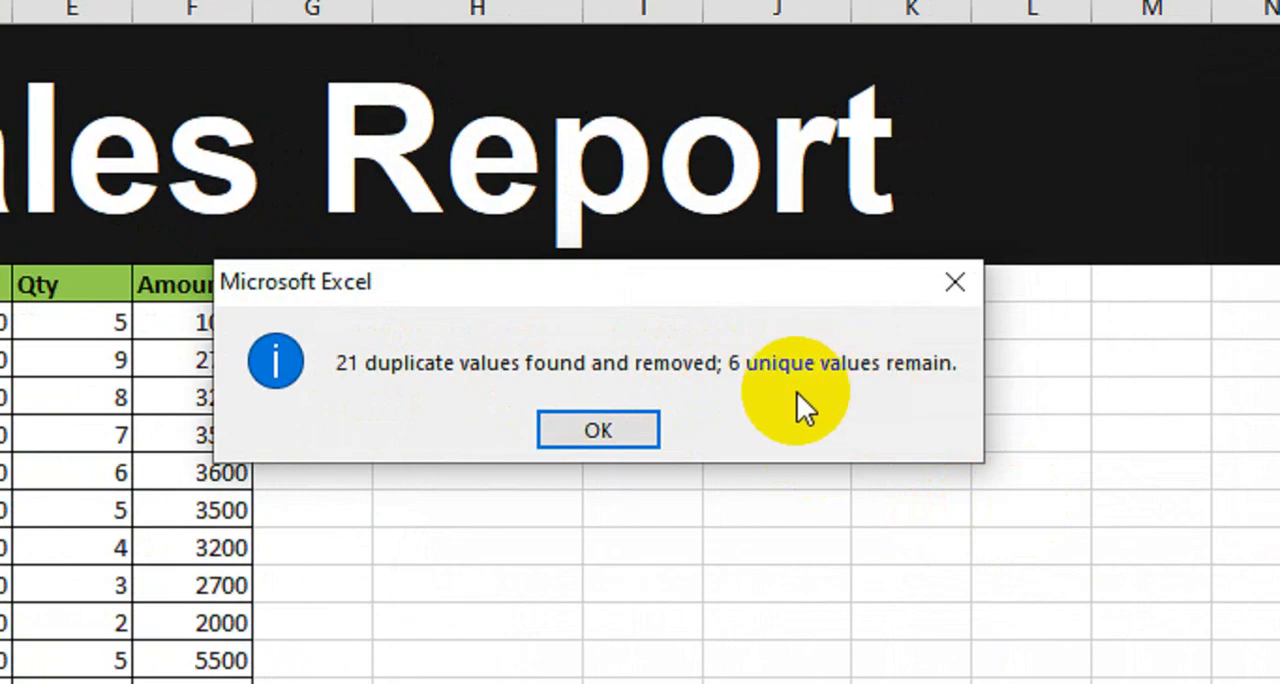
pyautogui.click(617, 430)
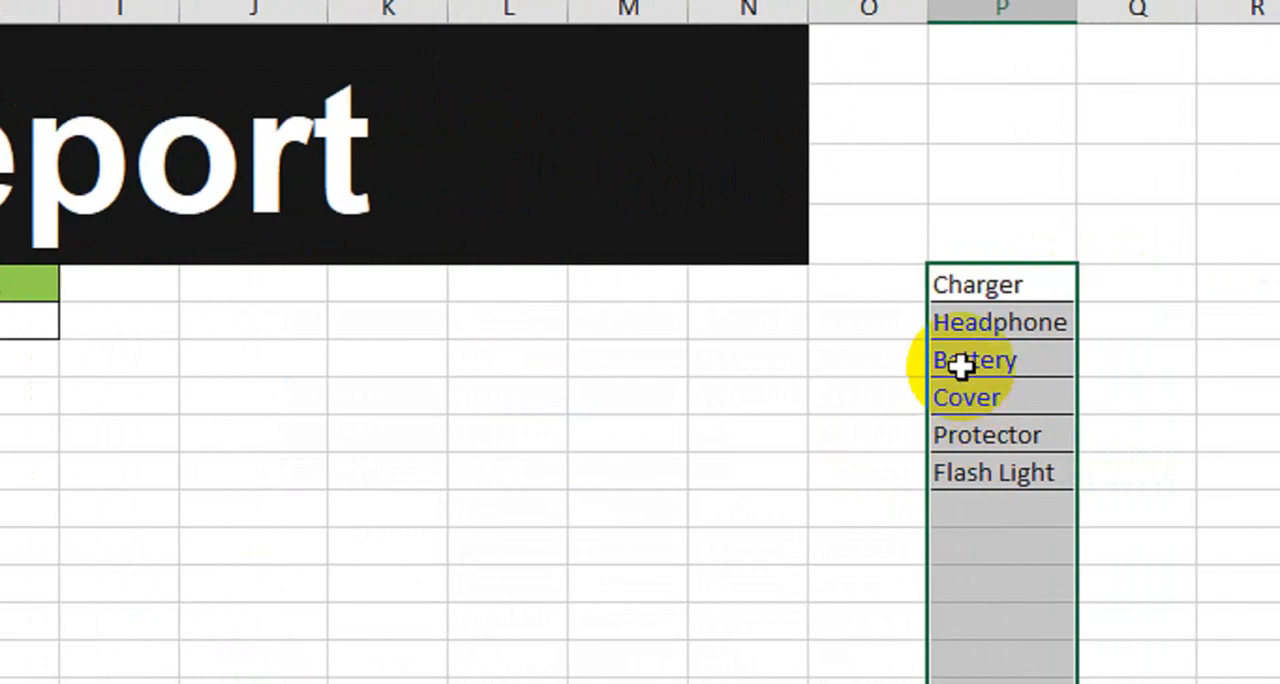
# Step: Add a list data validation to H6 using P5:P10 as the source, and choose Charger from its drop-down
pyautogui.click(30, 320)
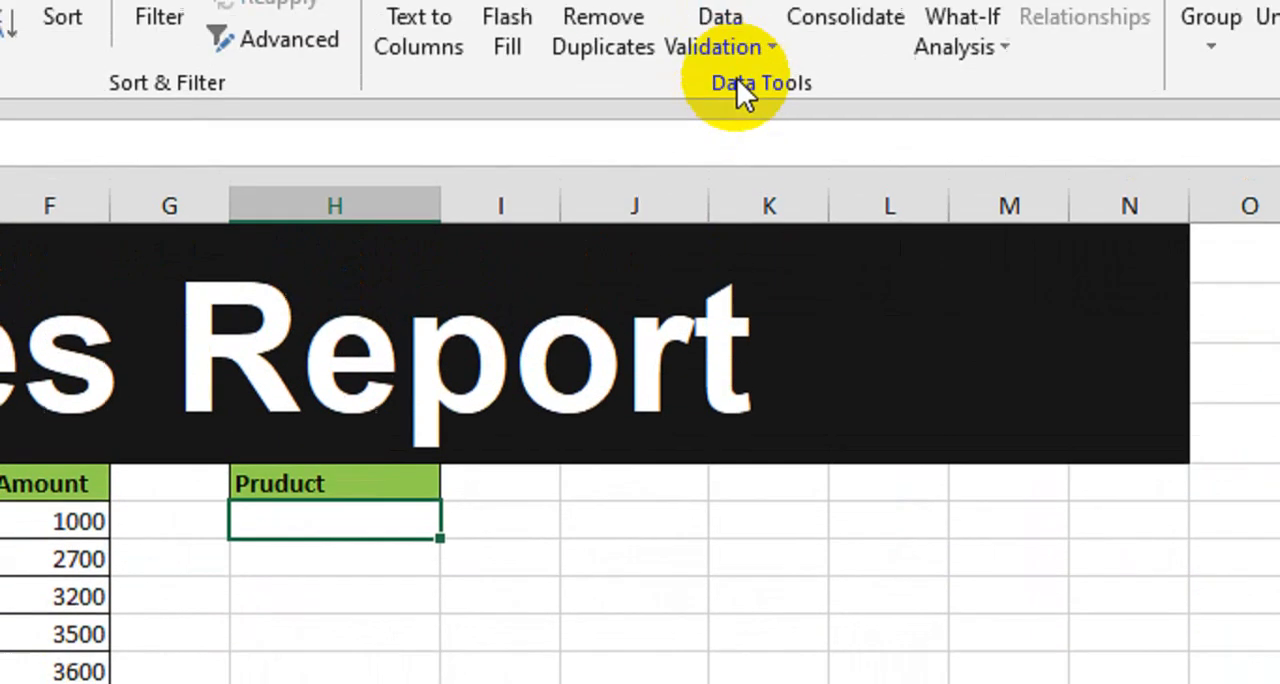
pyautogui.click(730, 120)
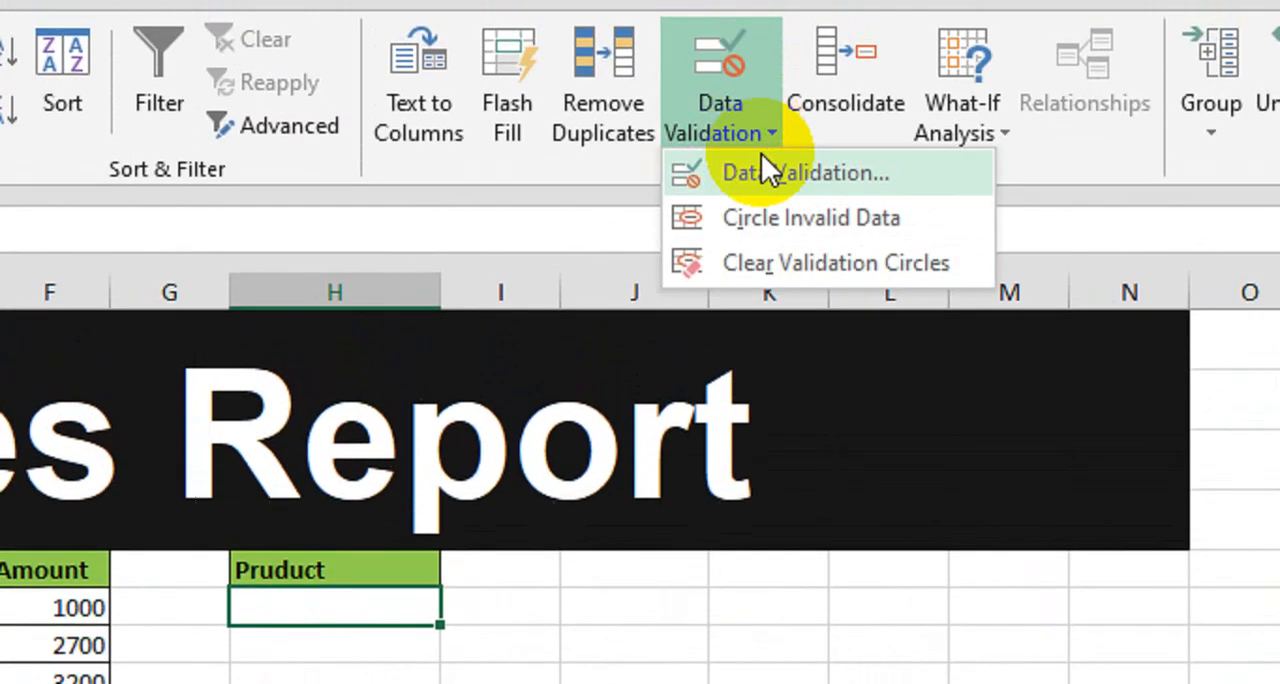
pyautogui.click(772, 172)
pyautogui.click(525, 468)
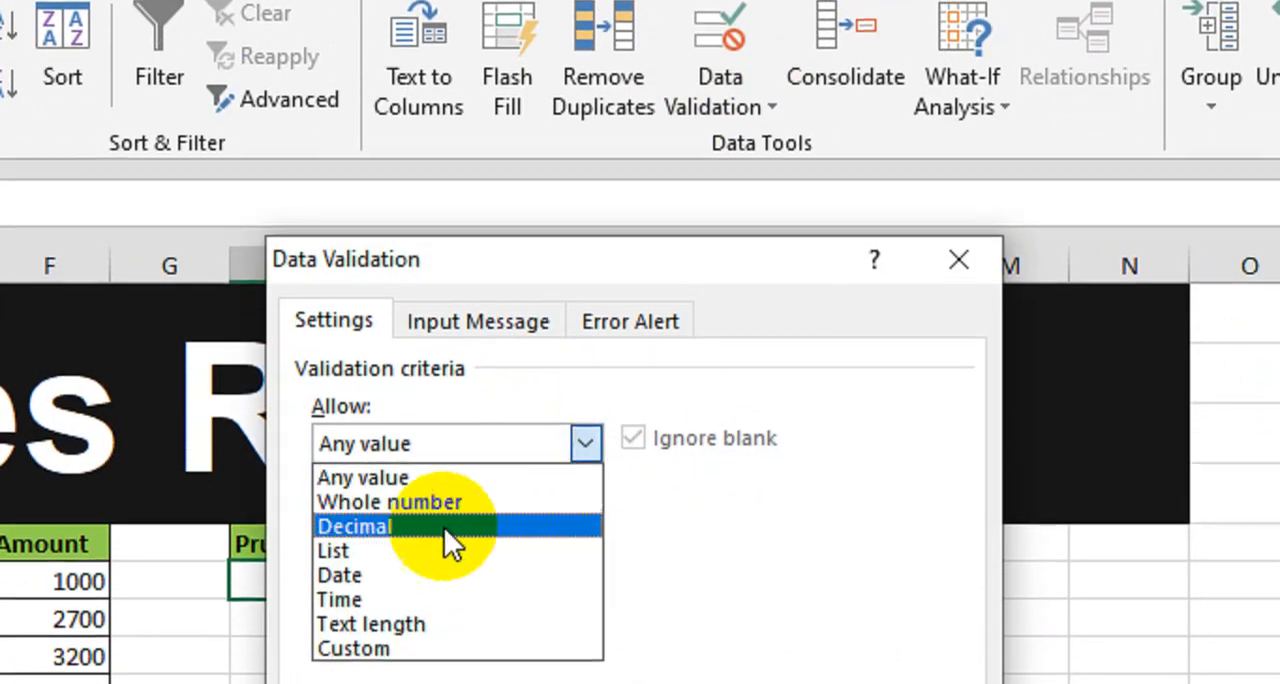
pyautogui.click(440, 551)
pyautogui.click(440, 594)
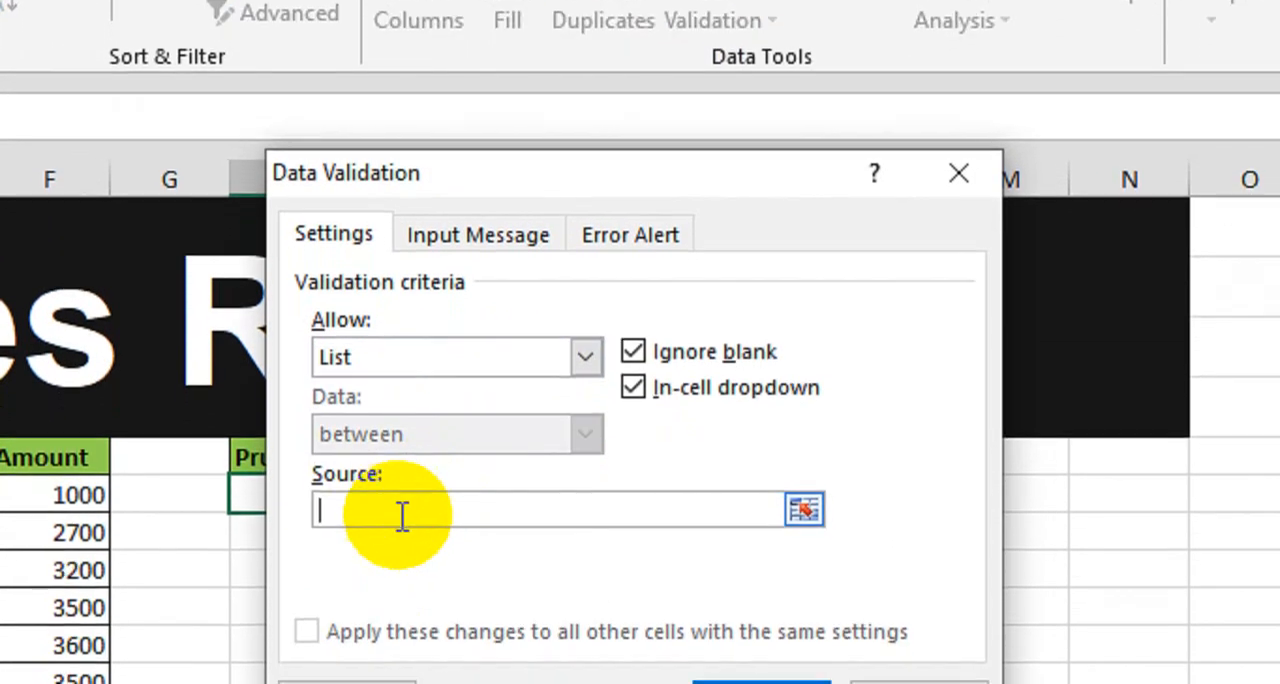
pyautogui.moveTo(1083, 454); pyautogui.dragTo(964, 570)
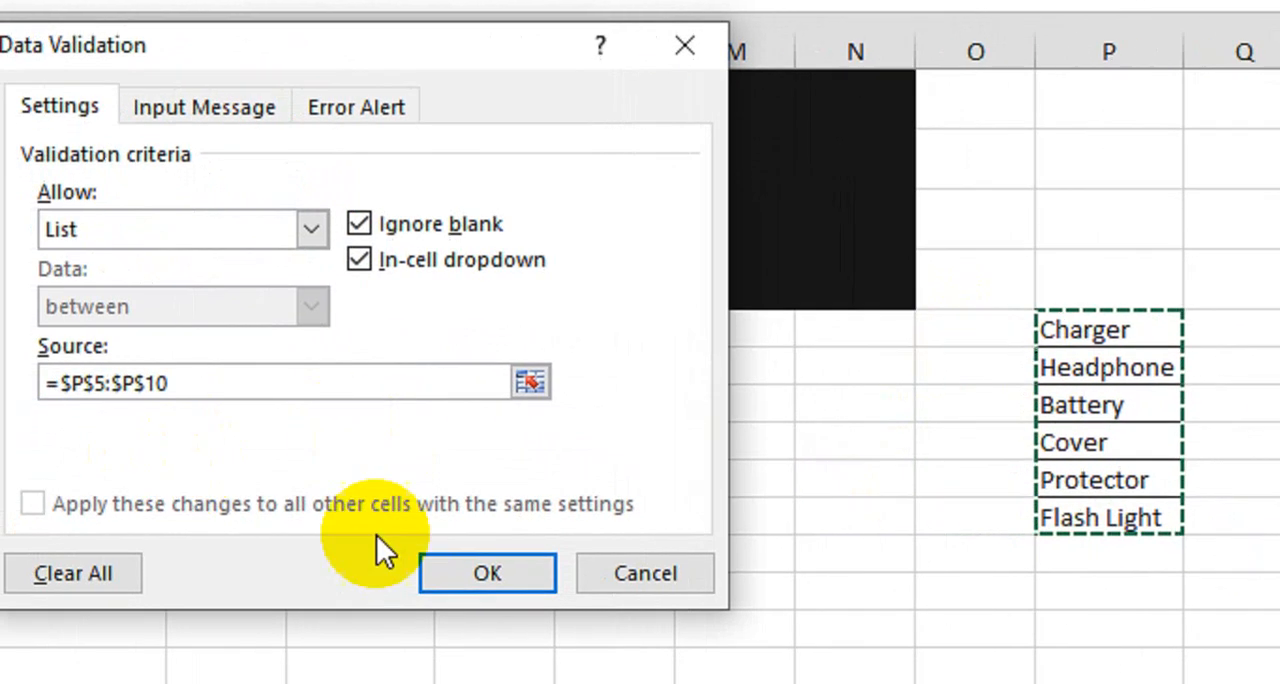
pyautogui.click(369, 580)
pyautogui.click(384, 332)
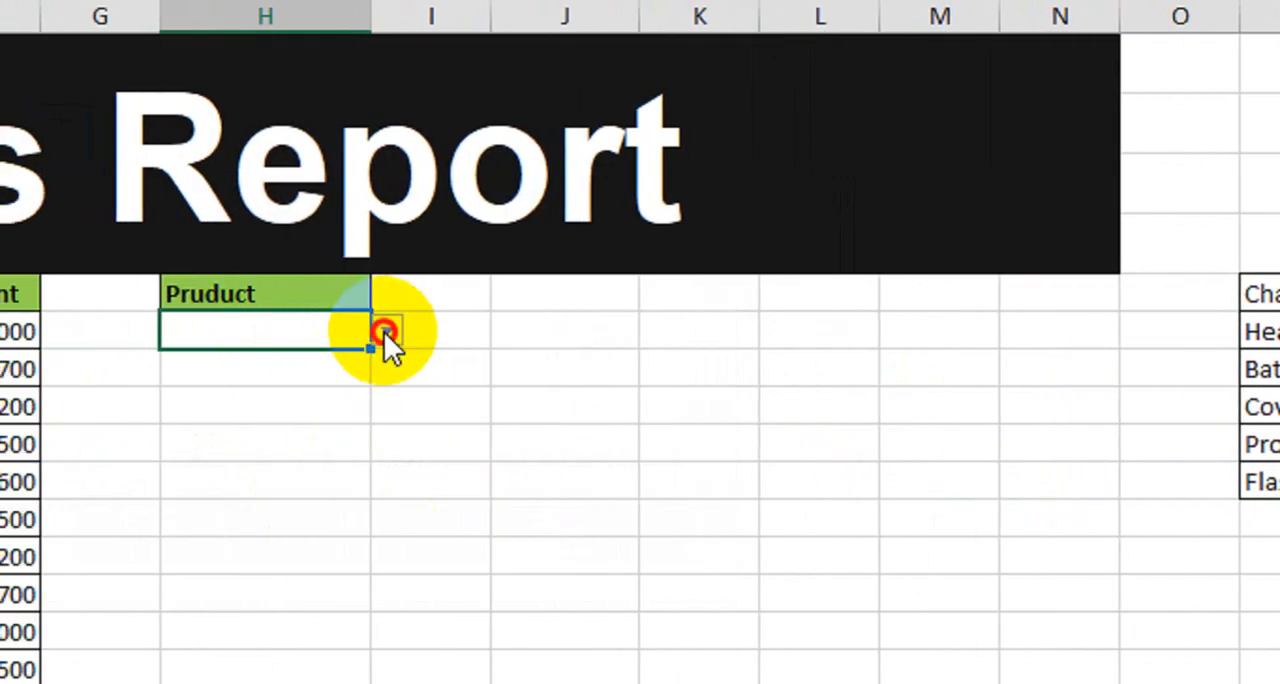
pyautogui.click(310, 360)
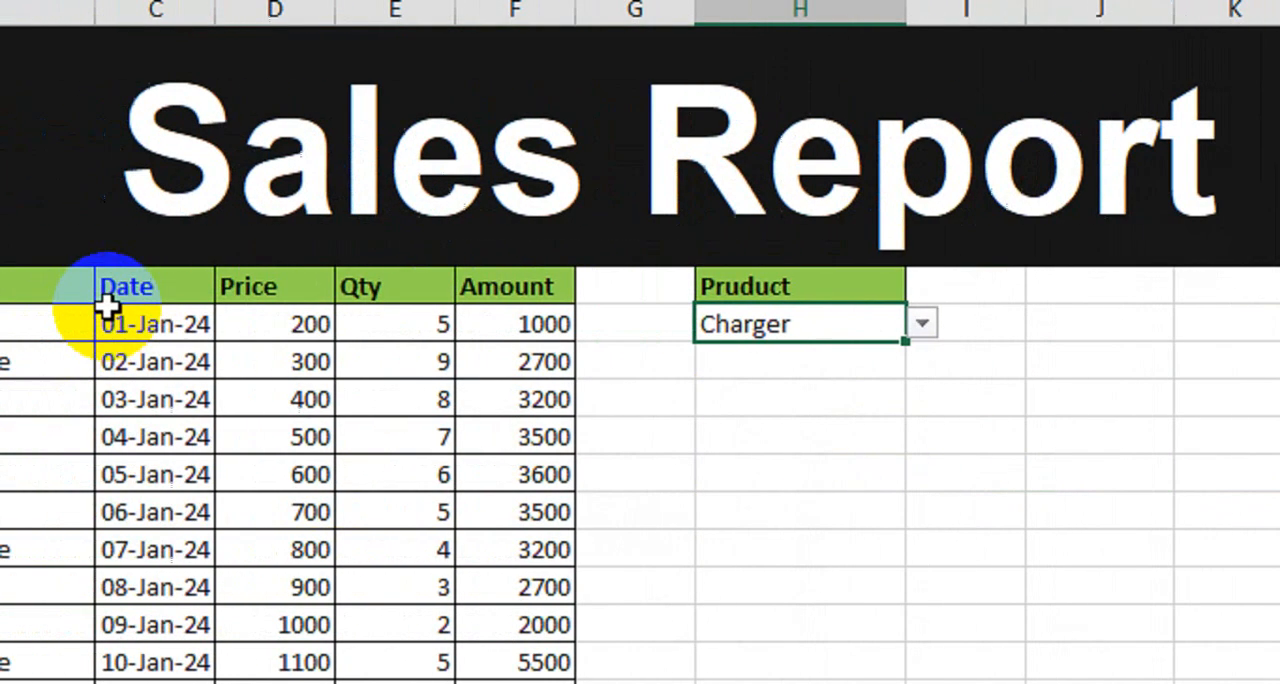
# Step: Copy the headings Product through Amount from B5:F5 to the range starting at J5, and widen column J
pyautogui.moveTo(283, 285); pyautogui.dragTo(768, 280)
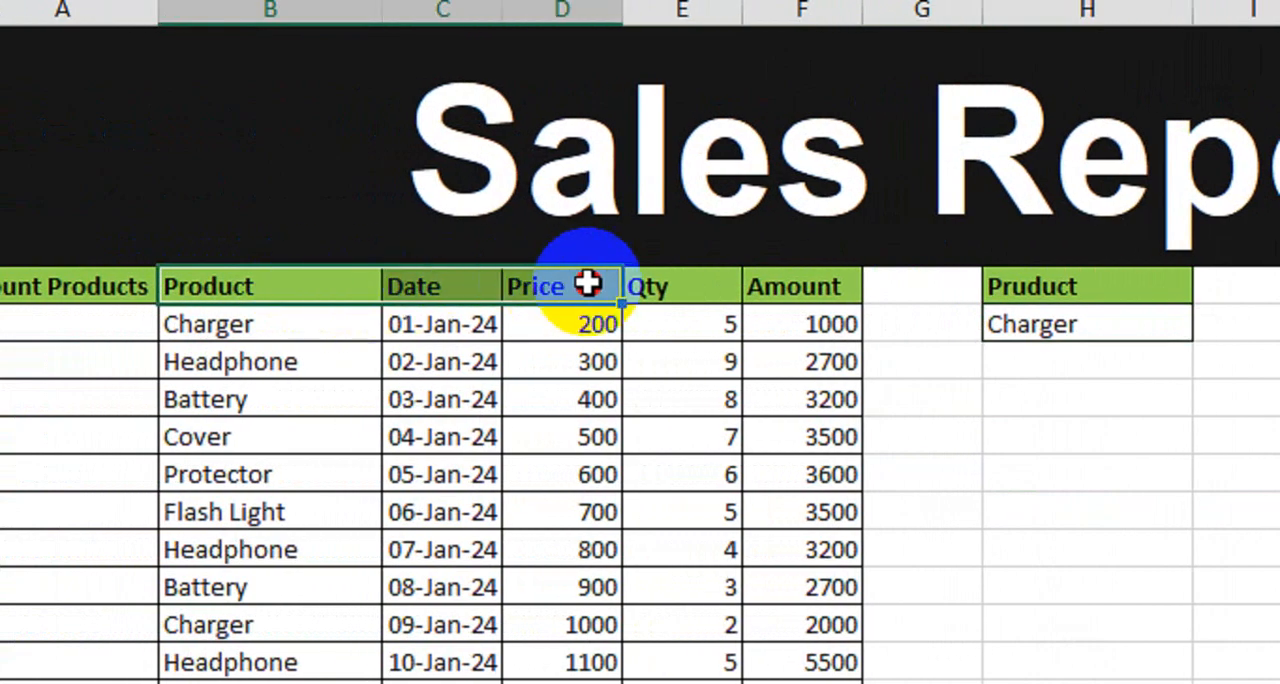
pyautogui.hotkey('ctrl', 'c')
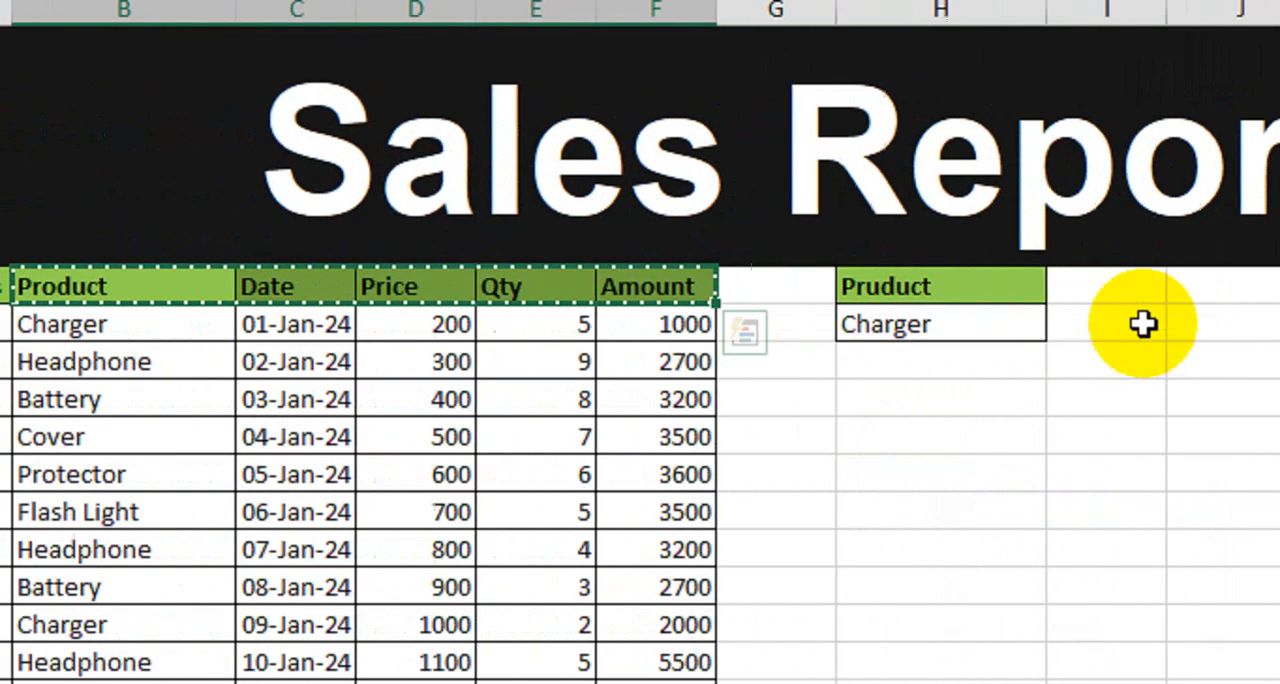
pyautogui.click(983, 286)
pyautogui.hotkey('ctrl', 'v')
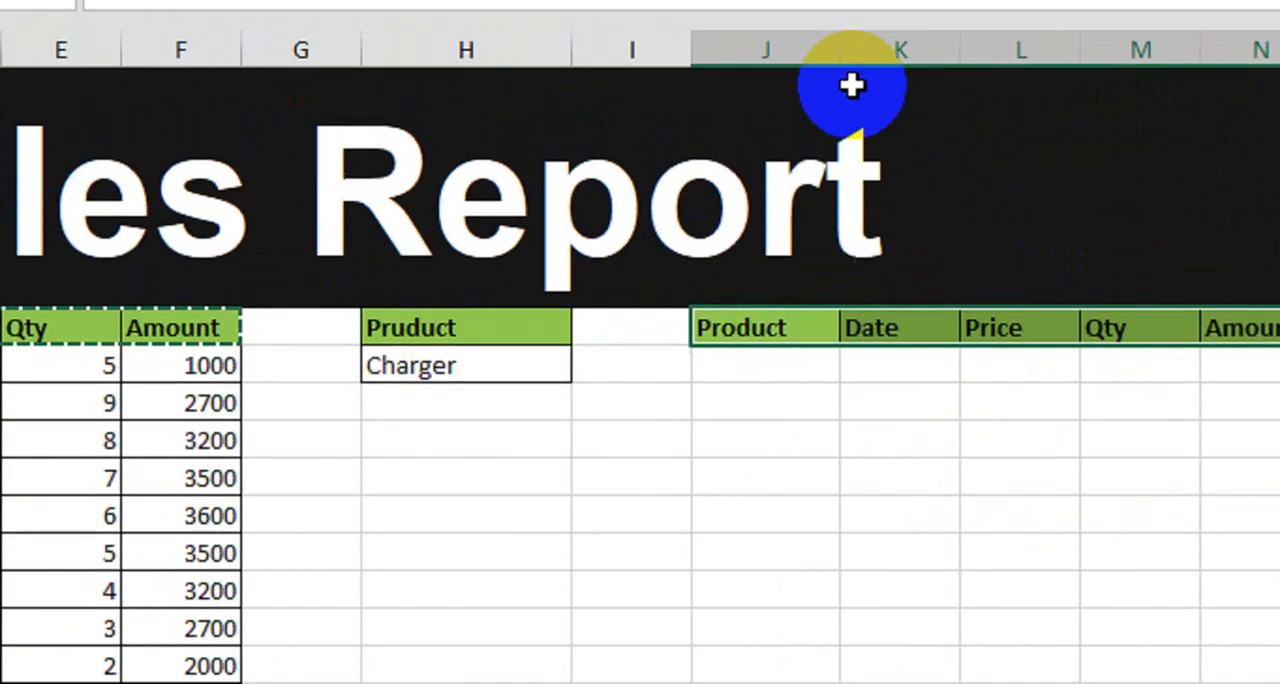
pyautogui.moveTo(1017, 10); pyautogui.dragTo(1040, 18)
pyautogui.moveTo(884, 170); pyautogui.dragTo(889, 172)
pyautogui.click(945, 548)
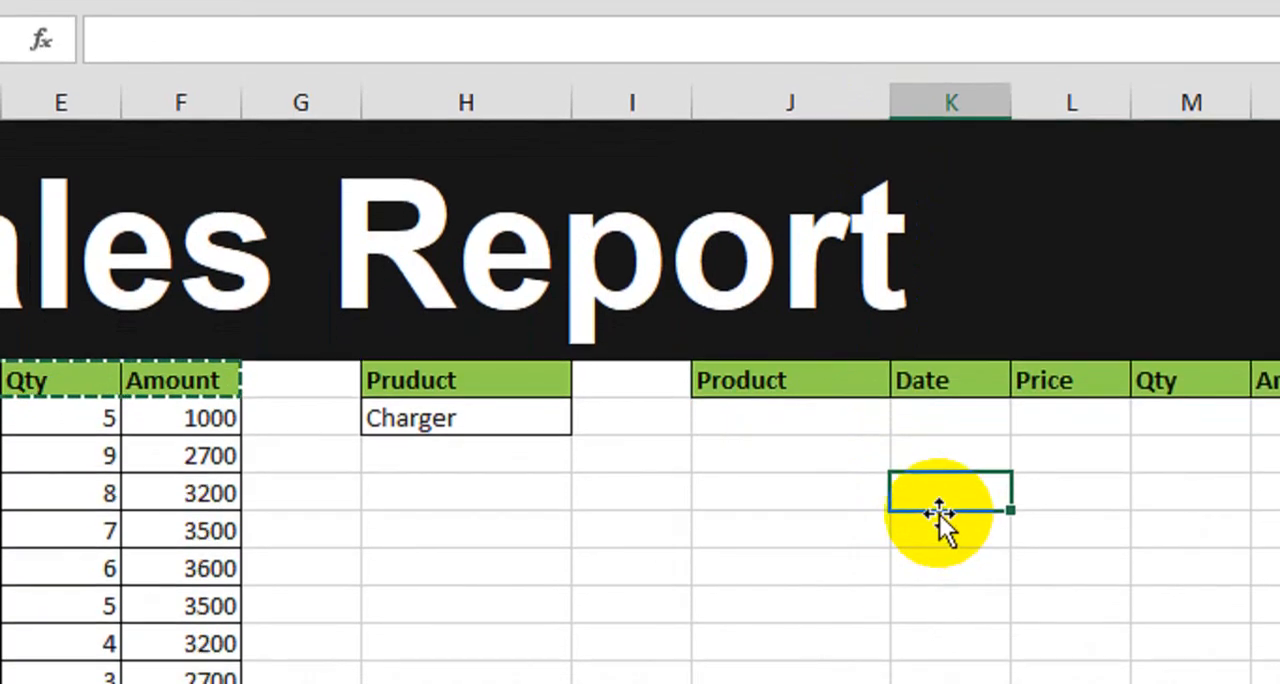
pyautogui.click(795, 505)
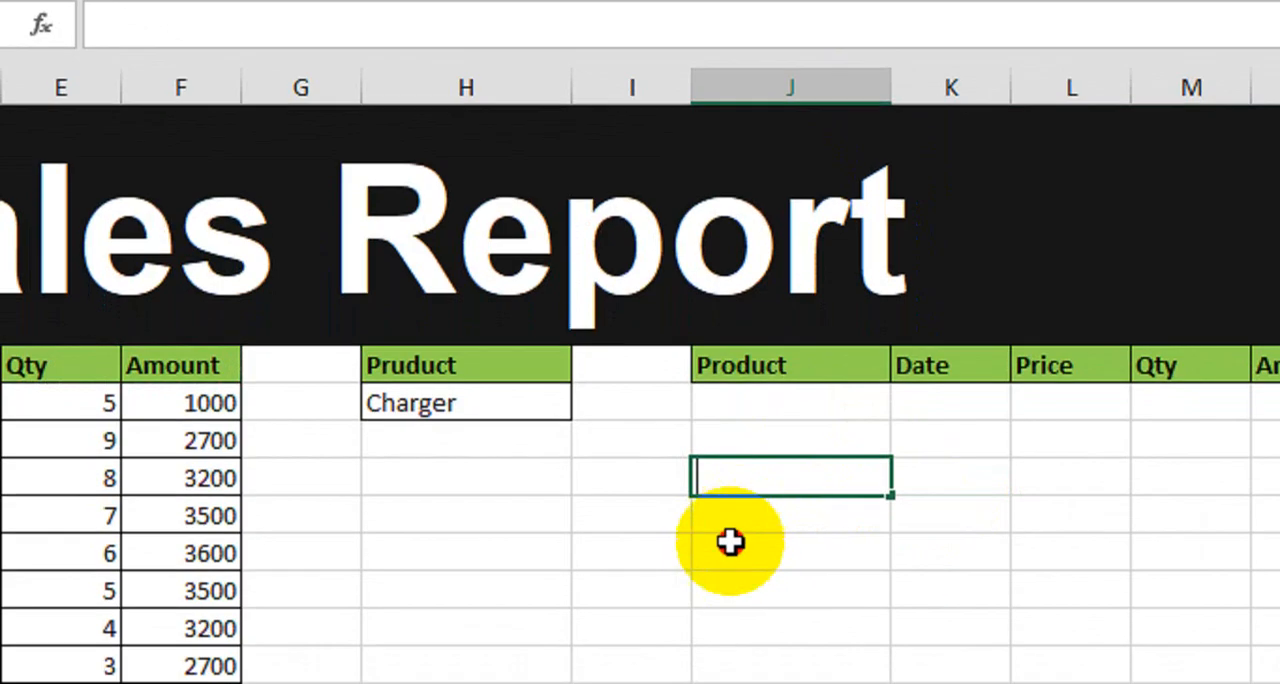
pyautogui.click(731, 557)
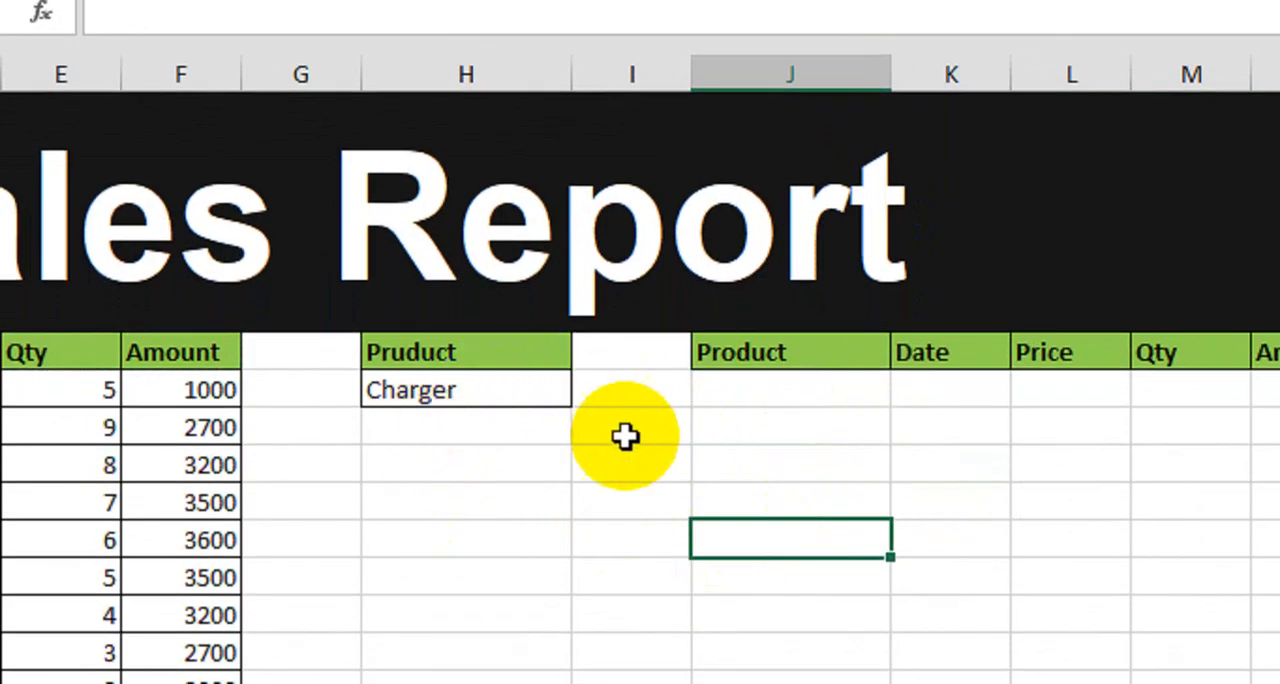
pyautogui.moveTo(769, 403); pyautogui.dragTo(786, 619)
pyautogui.moveTo(786, 538); pyautogui.dragTo(1192, 530)
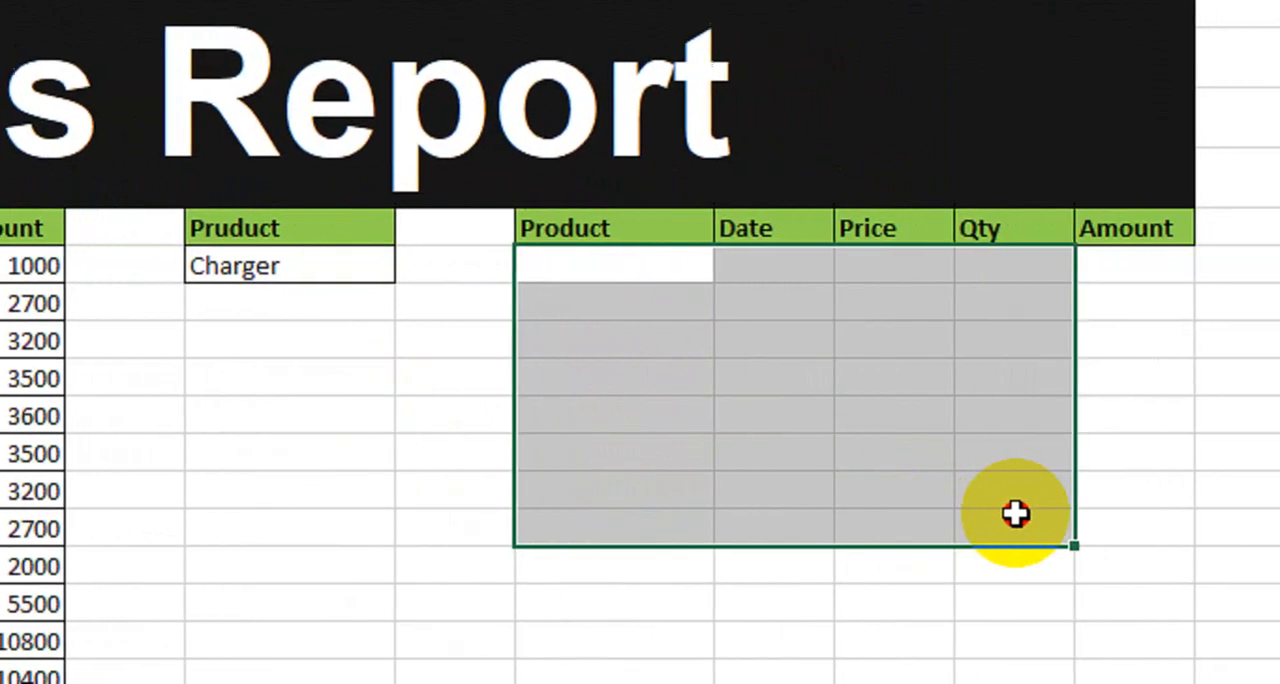
pyautogui.moveTo(1015, 513); pyautogui.dragTo(1078, 514)
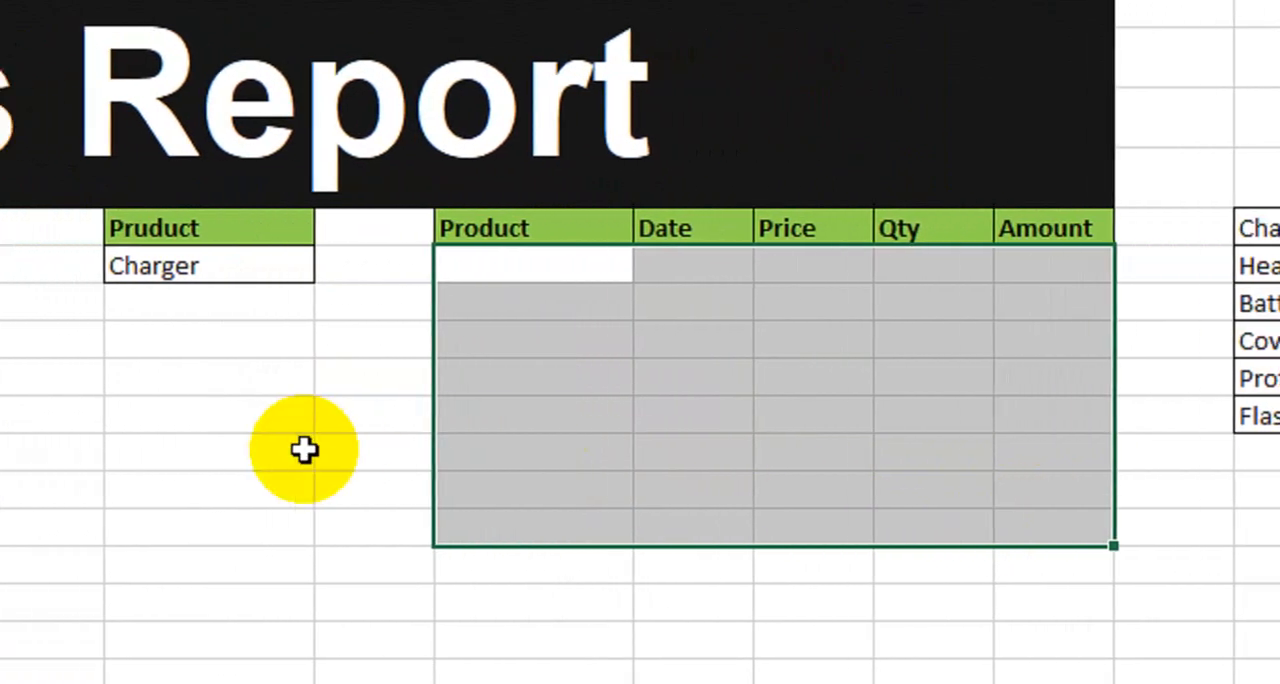
pyautogui.click(250, 425)
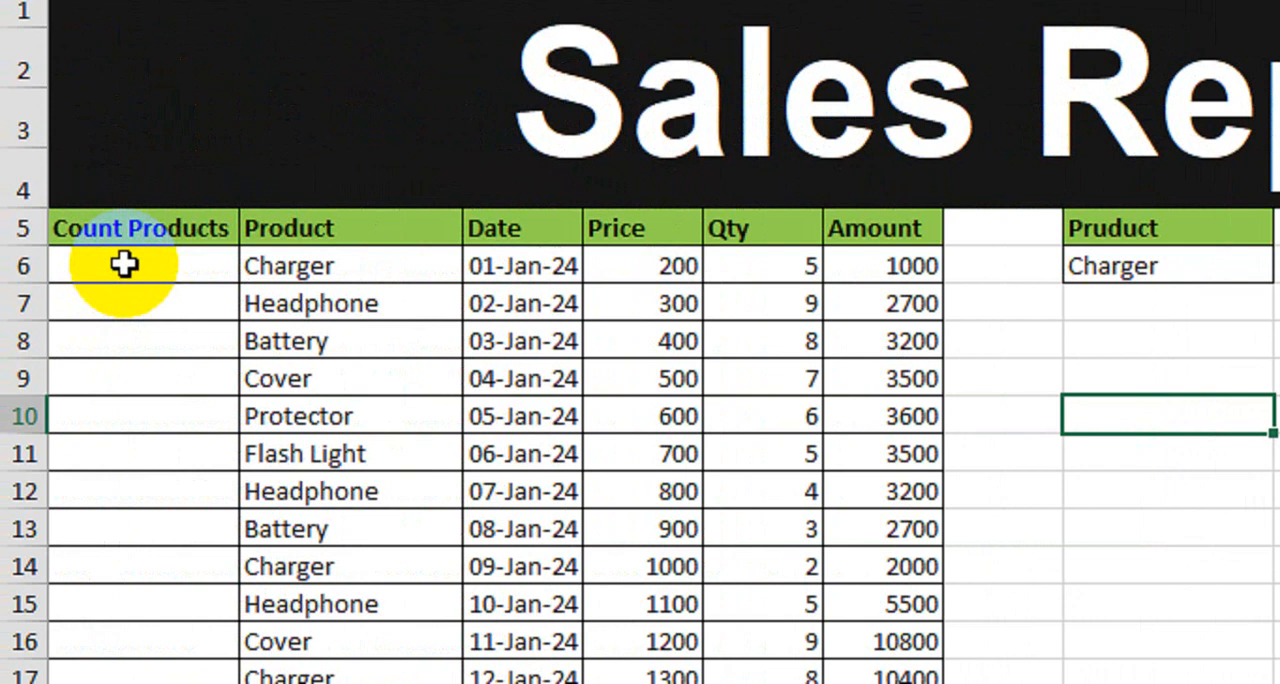
# Step: Begin a formula in A6 that joins B6, an underscore and a COUNTIF function: =B6&"_"&COUNTIF(
pyautogui.click(124, 264)
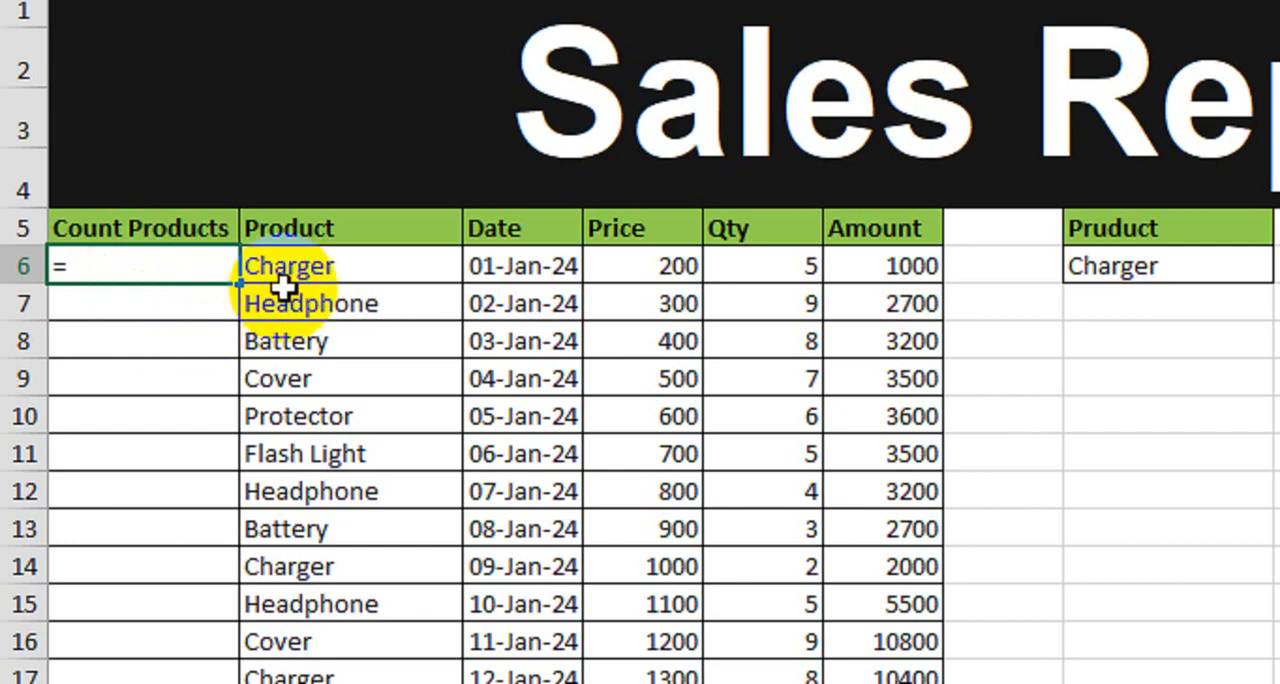
pyautogui.click(410, 273)
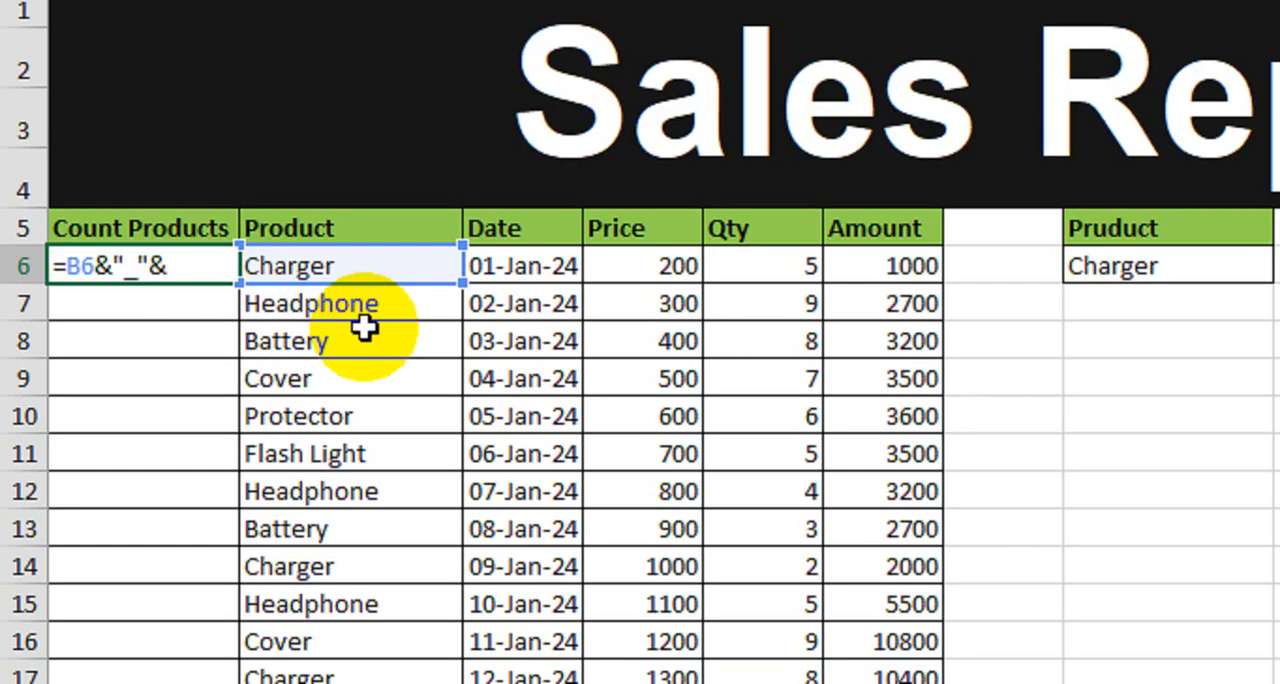
pyautogui.write('count')
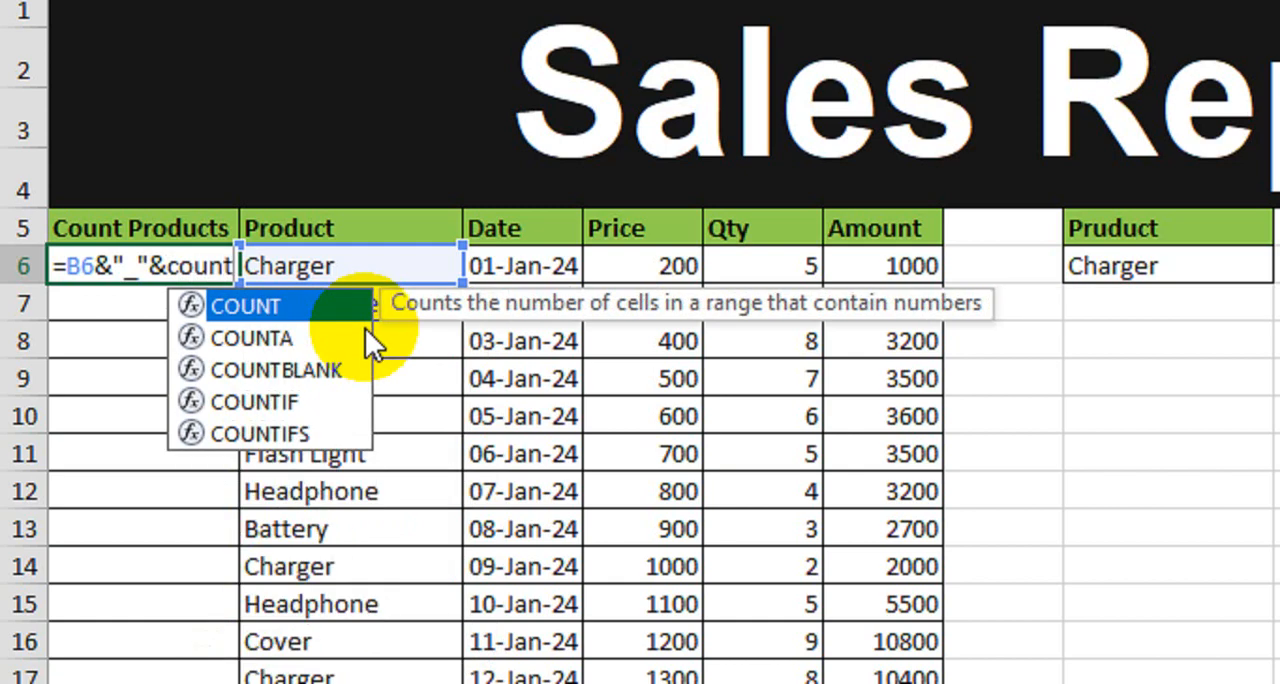
pyautogui.press('Down')
pyautogui.press('Down')
pyautogui.press('Down')
pyautogui.press('Tab')
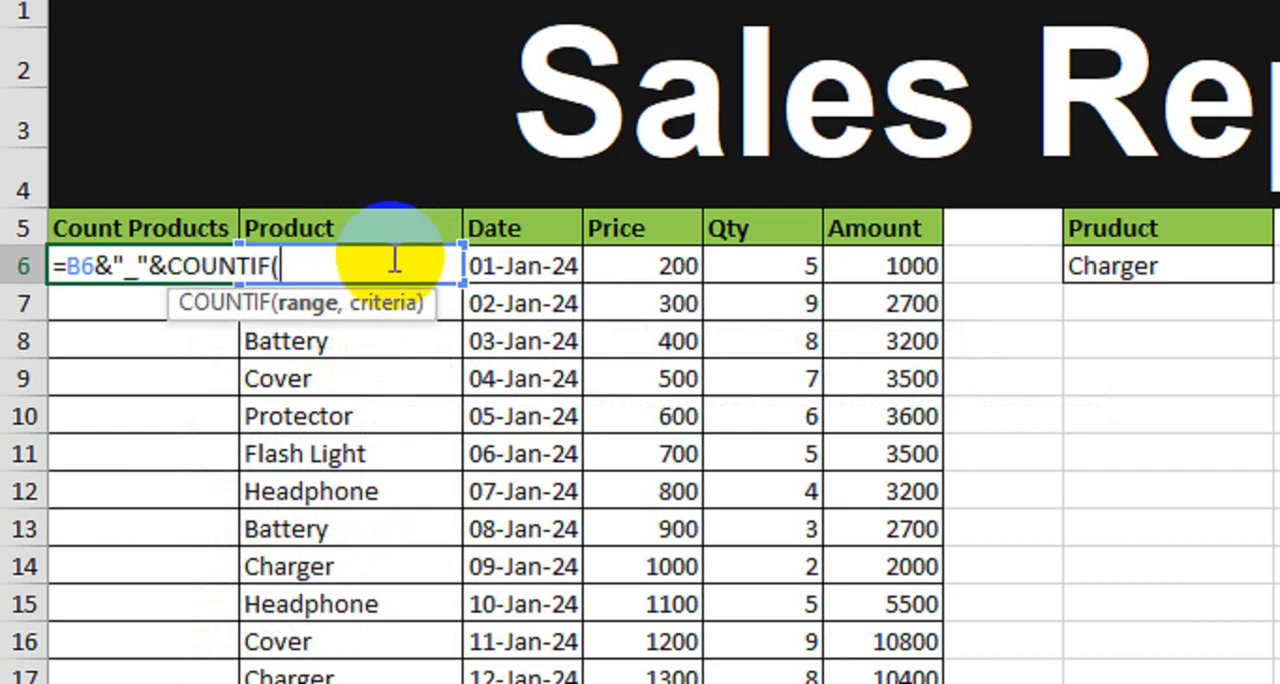
# Step: Complete the COUNTIF in A6 with the expanding range $B$6:B6 and the criteria B6
pyautogui.click(539, 272)
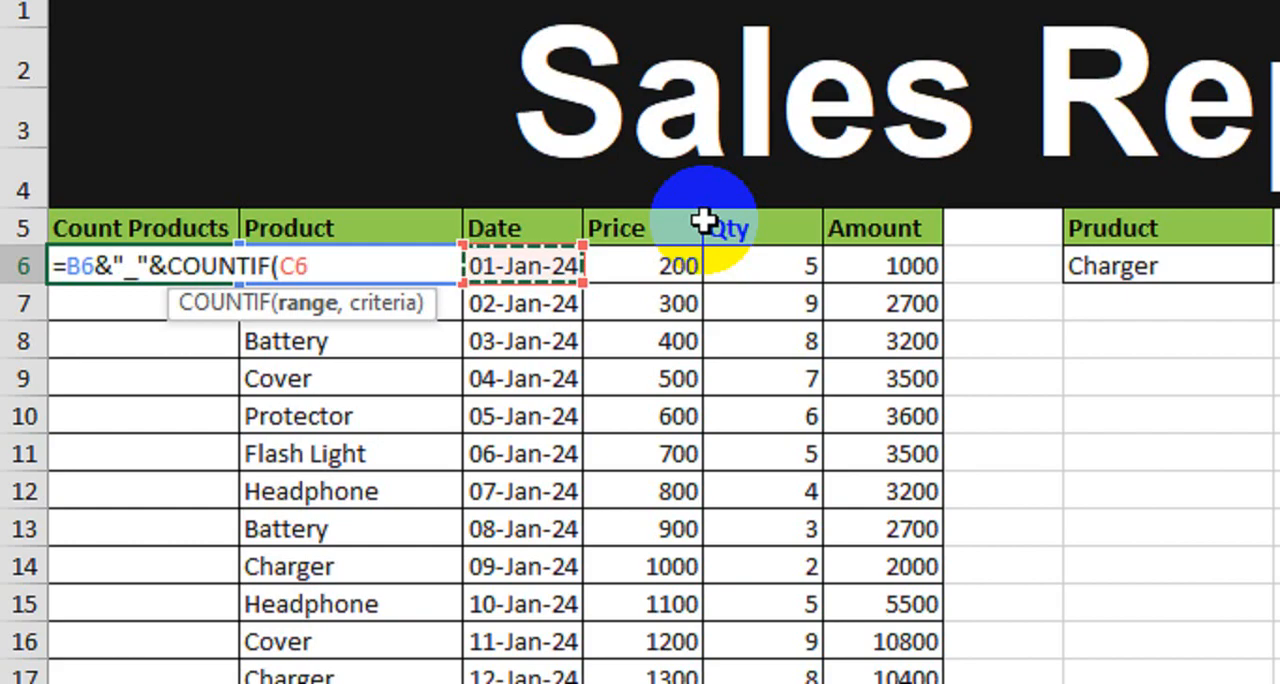
pyautogui.press('Left')
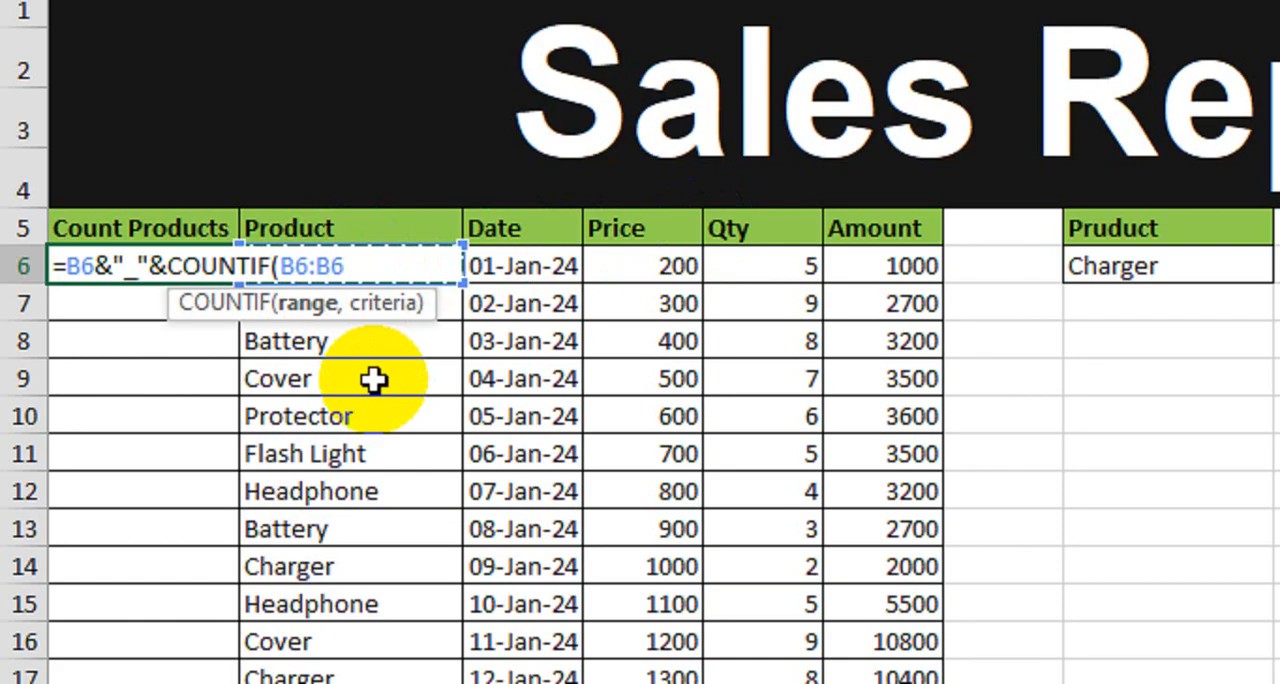
pyautogui.write(',')
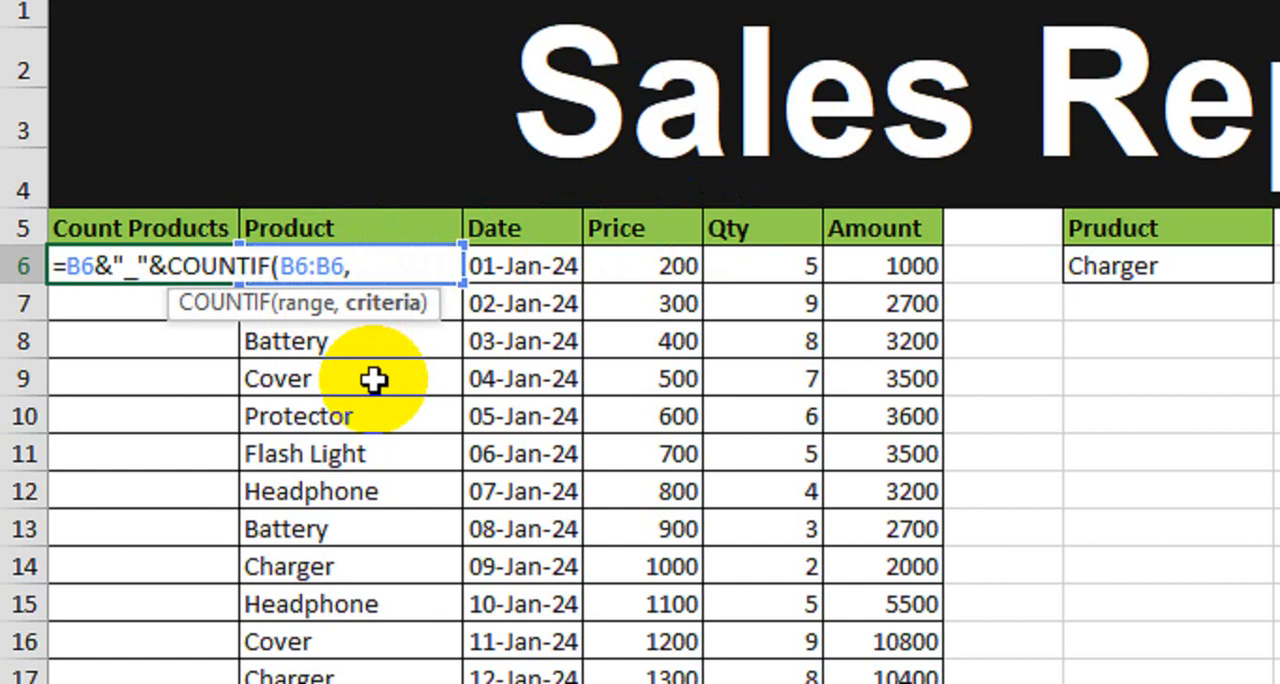
pyautogui.click(312, 266)
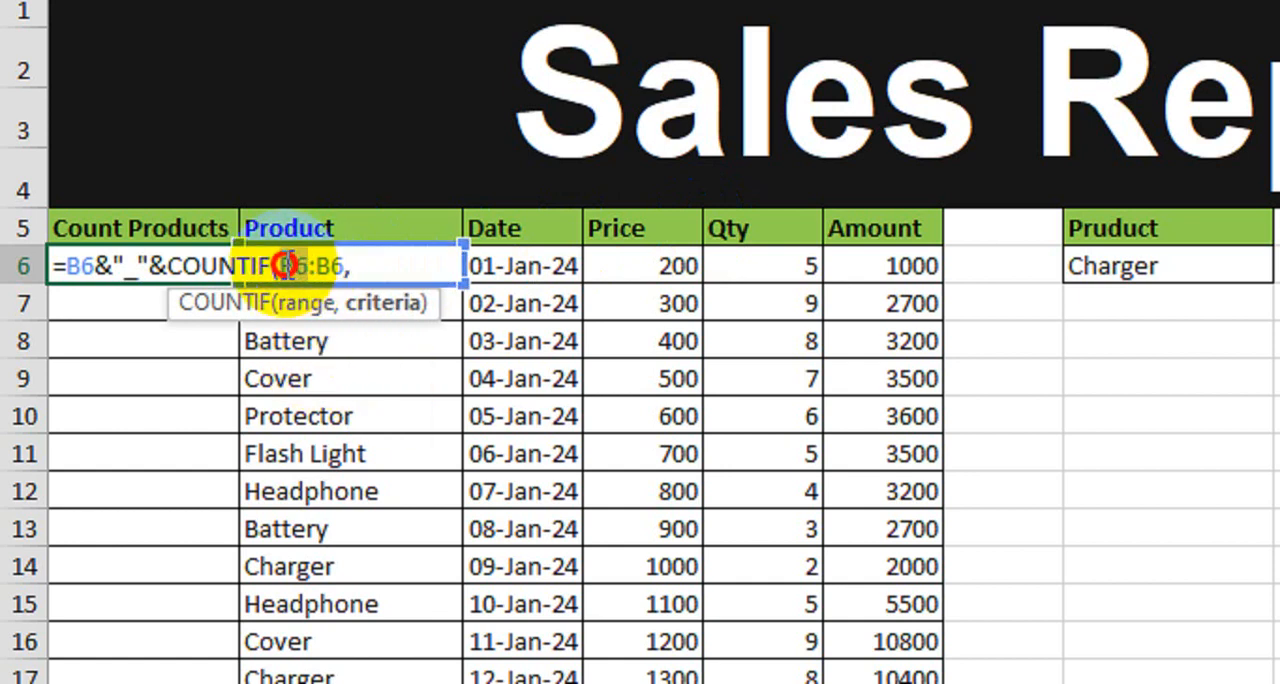
pyautogui.doubleClick(284, 266)
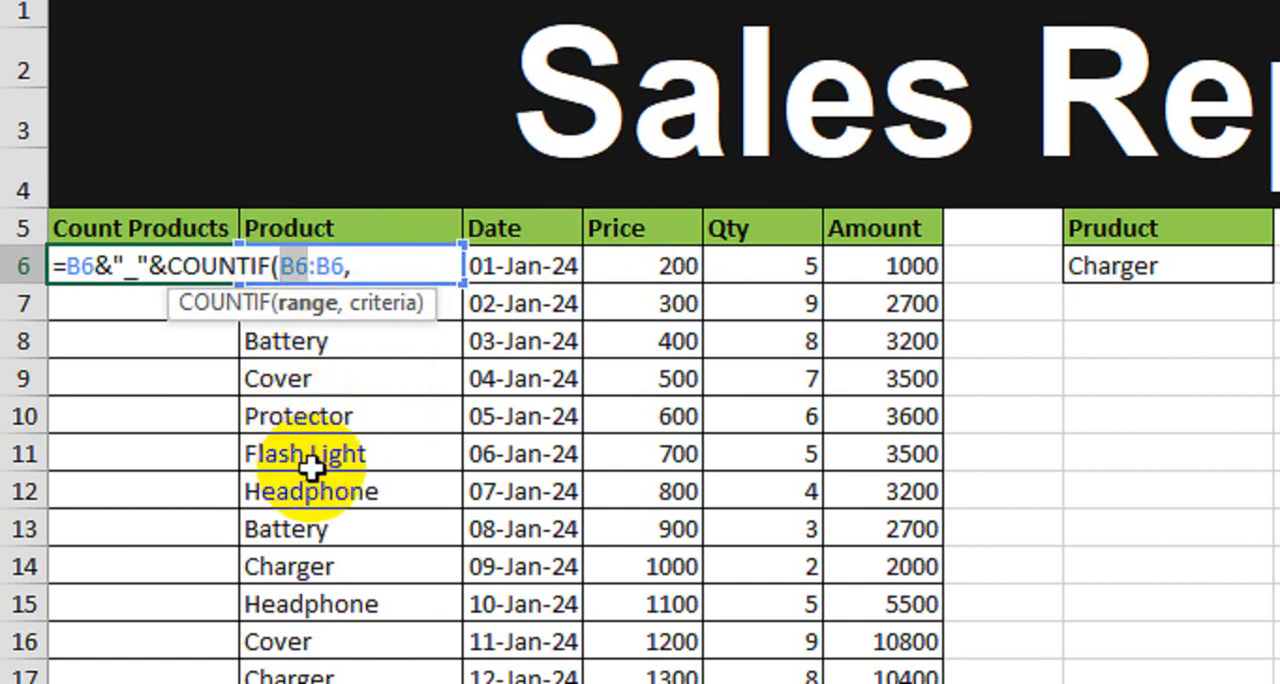
pyautogui.click(396, 270)
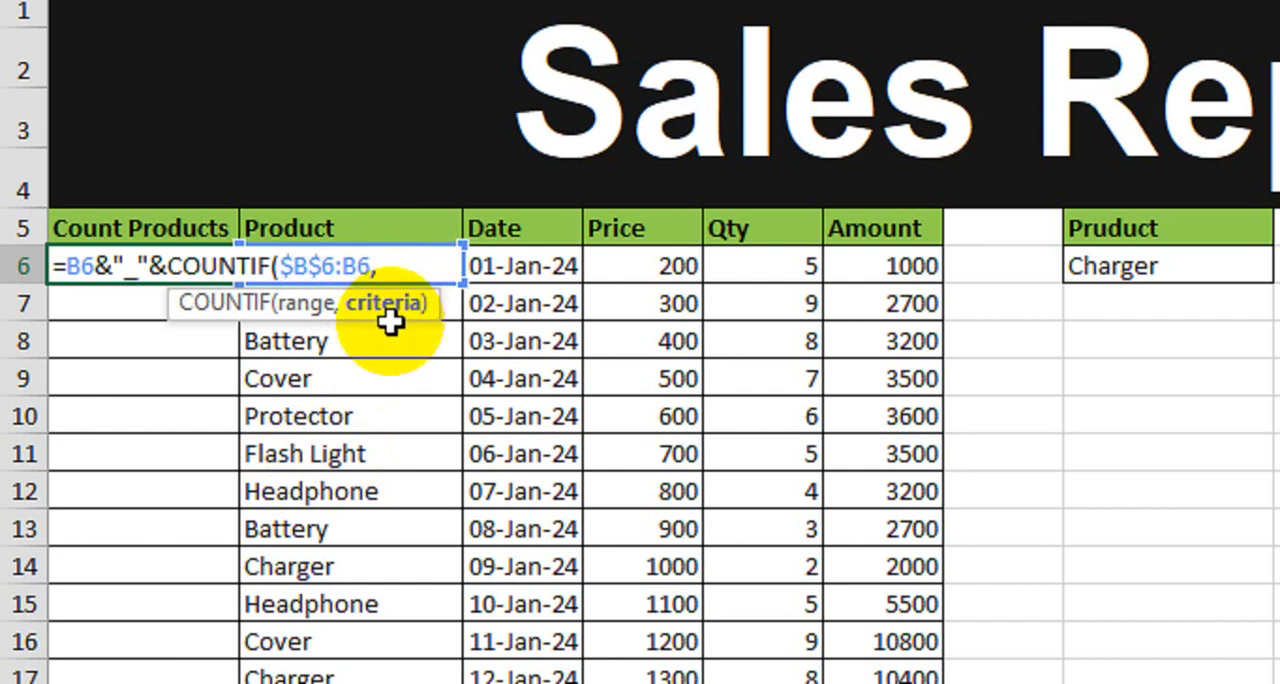
pyautogui.write('B6')
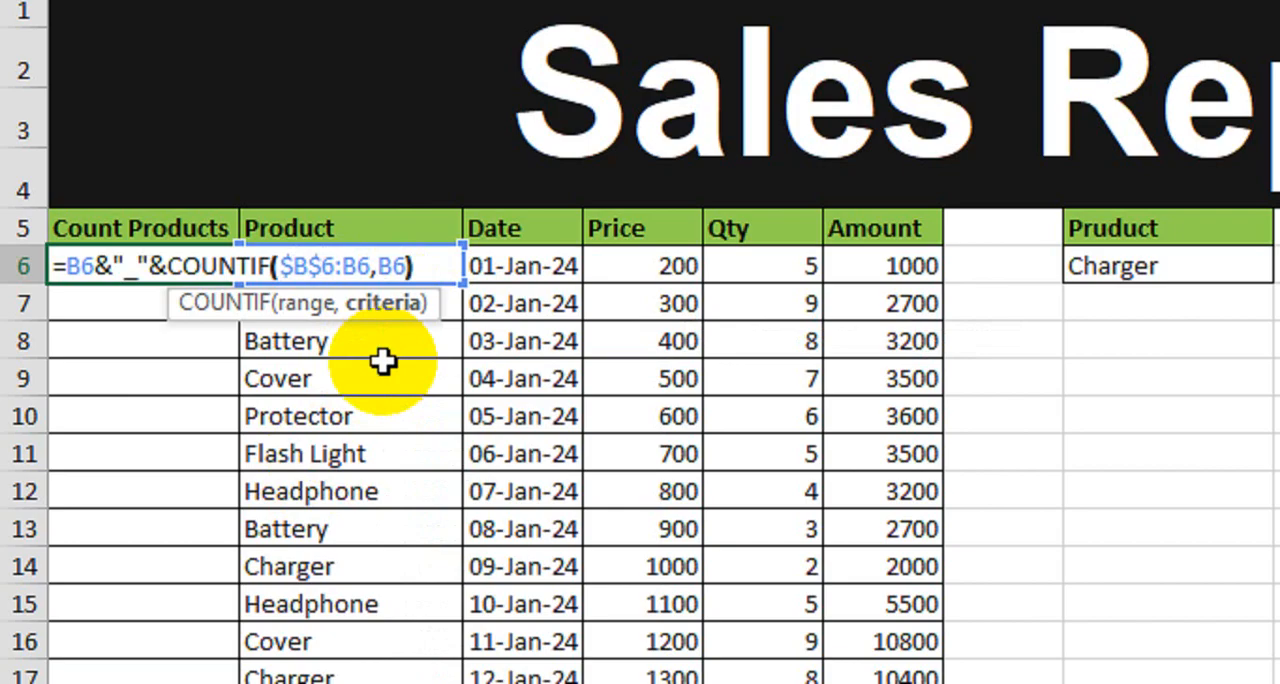
pyautogui.write(')')
pyautogui.press('Return')
# Step: Fill the A6 formula down the Count Products column to the end of the table
pyautogui.click(185, 276)
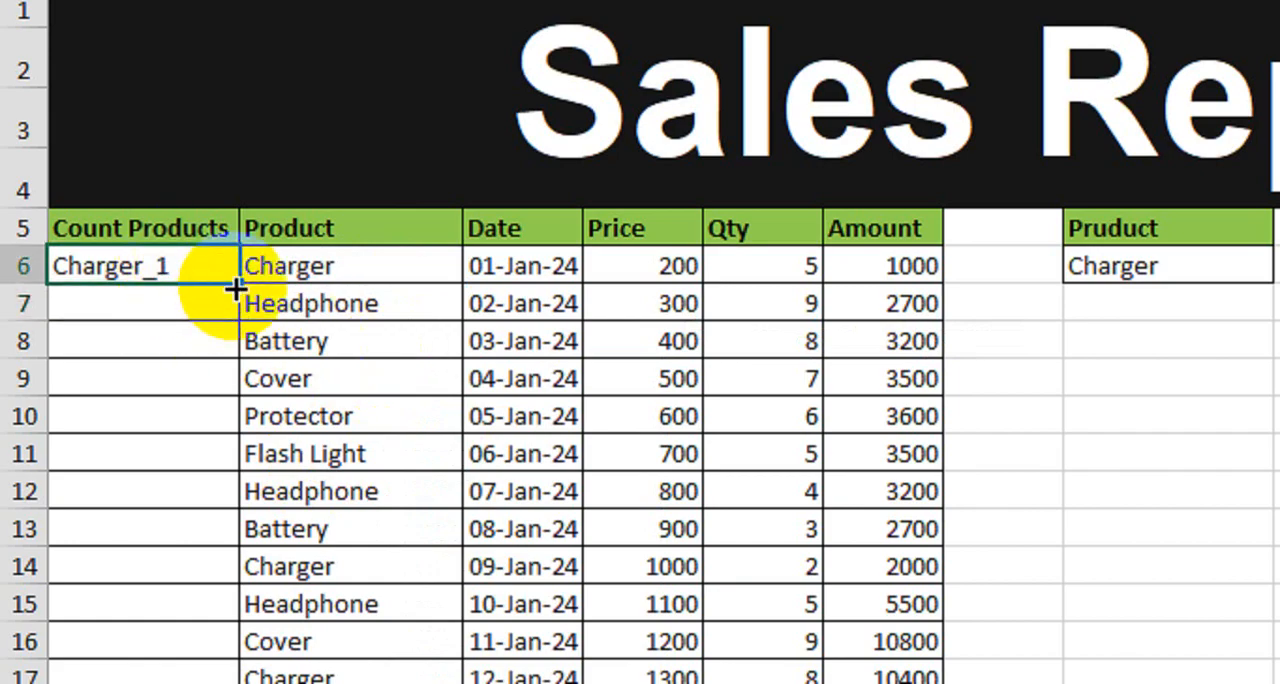
pyautogui.doubleClick(236, 289)
pyautogui.scroll(-1, 190, 500)
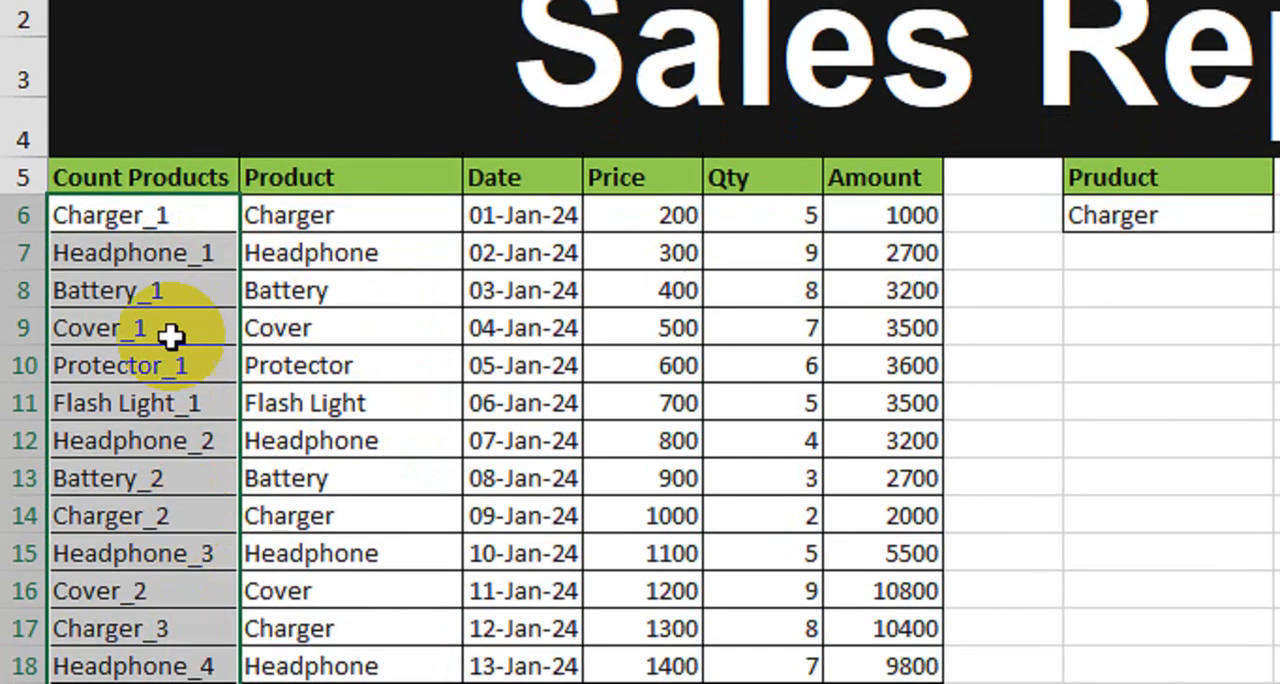
# Step: Compare the numbered names in the Count Products column with the product names beside them
pyautogui.click(184, 252)
pyautogui.click(334, 251)
pyautogui.click(152, 298)
pyautogui.click(314, 302)
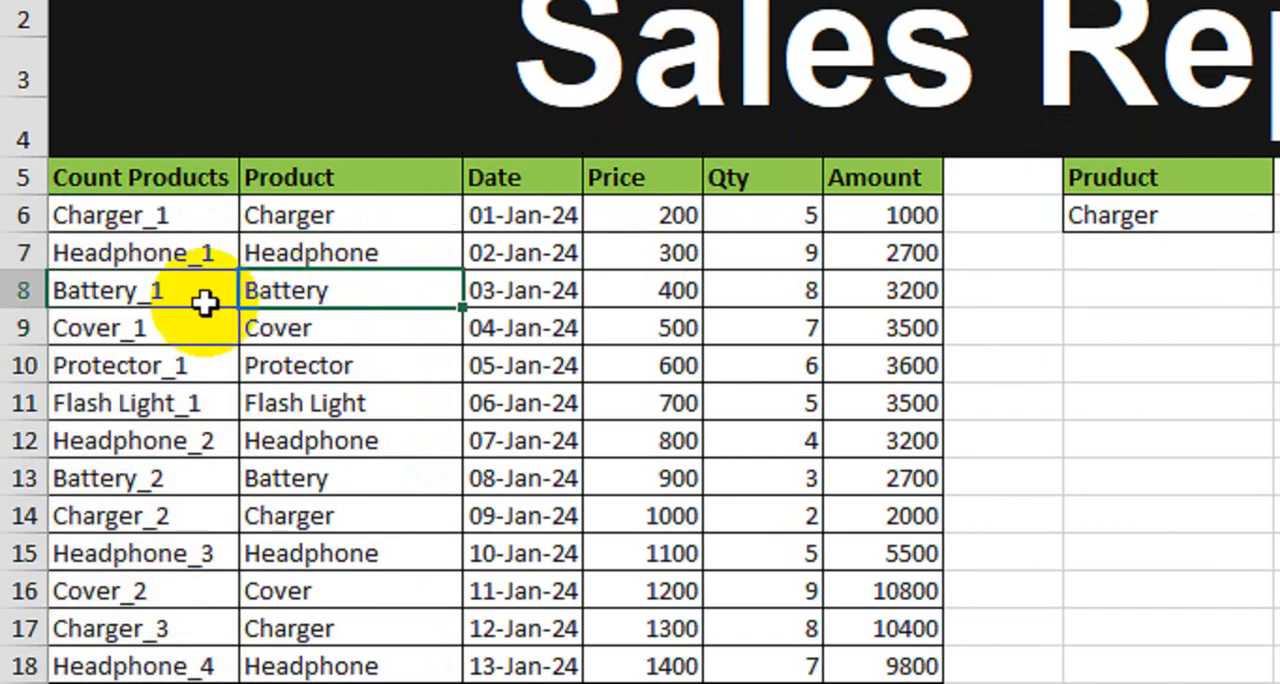
pyautogui.click(151, 320)
pyautogui.click(310, 335)
pyautogui.click(140, 370)
pyautogui.click(320, 368)
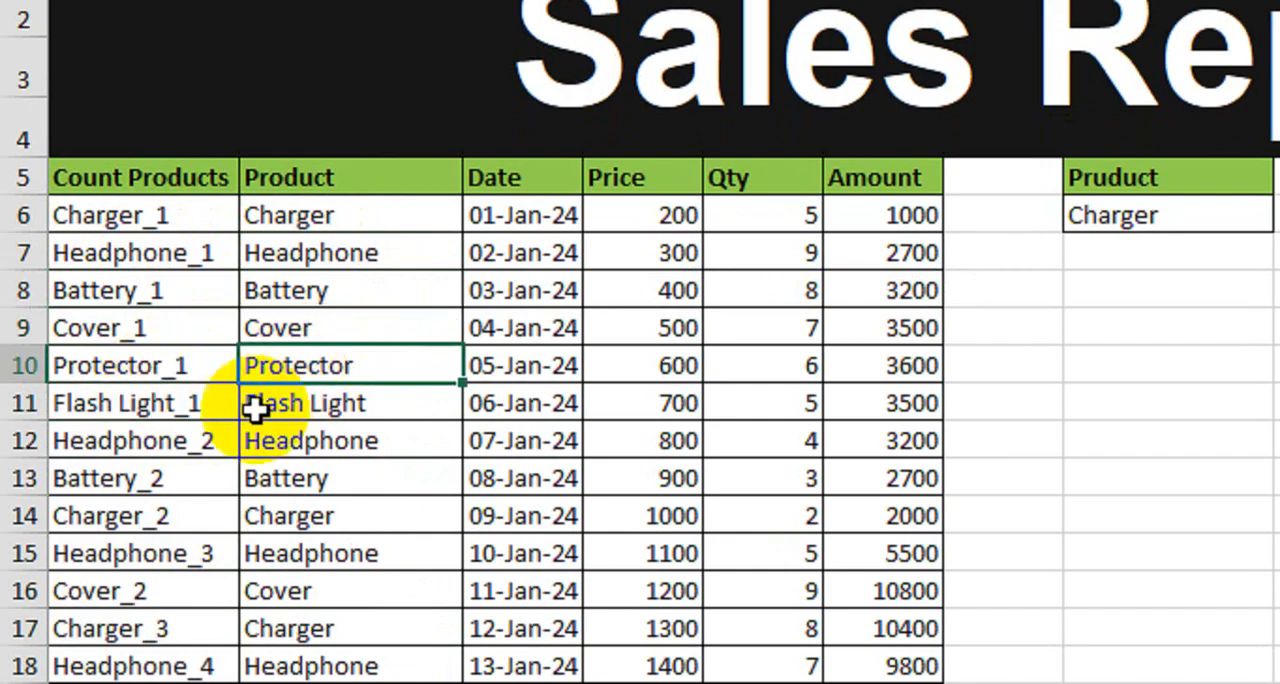
pyautogui.click(155, 445)
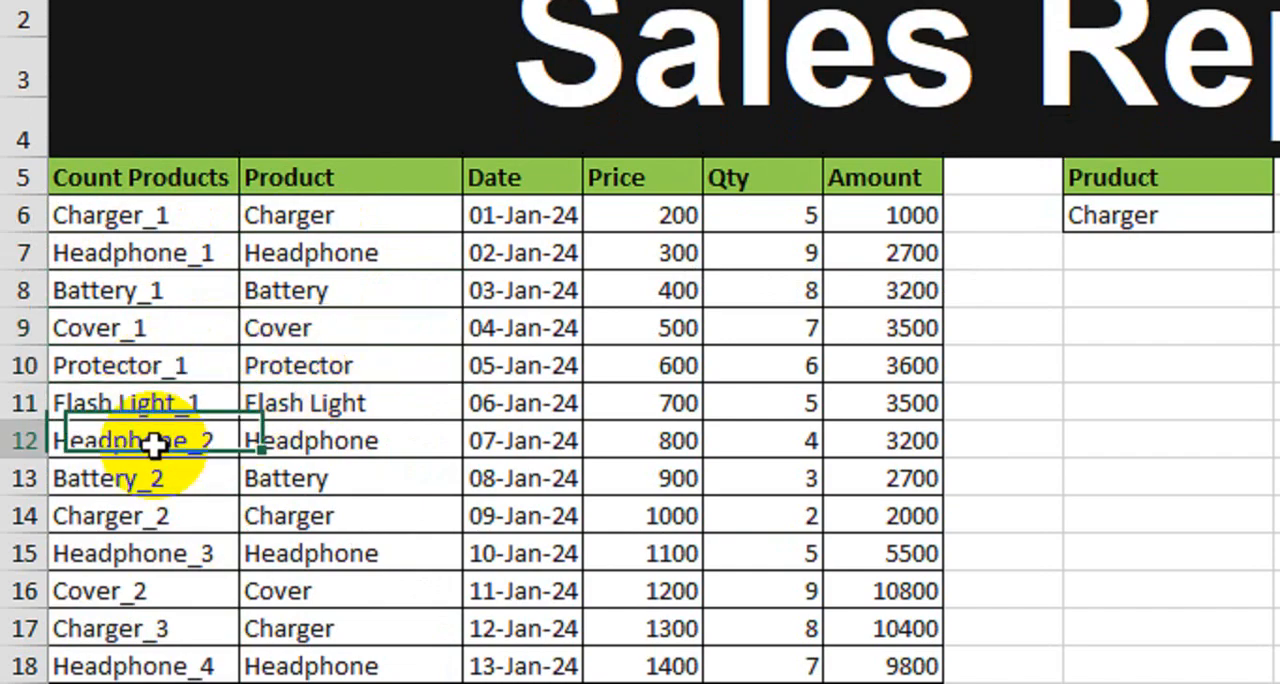
pyautogui.click(357, 446)
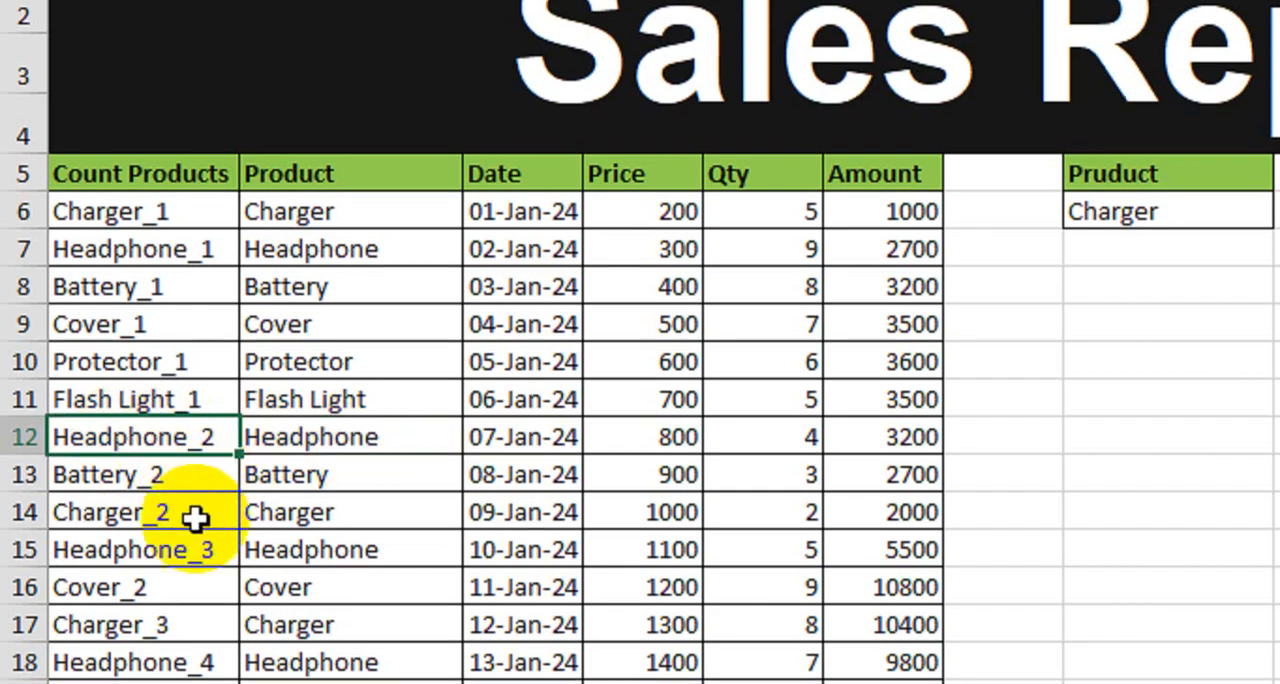
pyautogui.moveTo(171, 476); pyautogui.dragTo(286, 480)
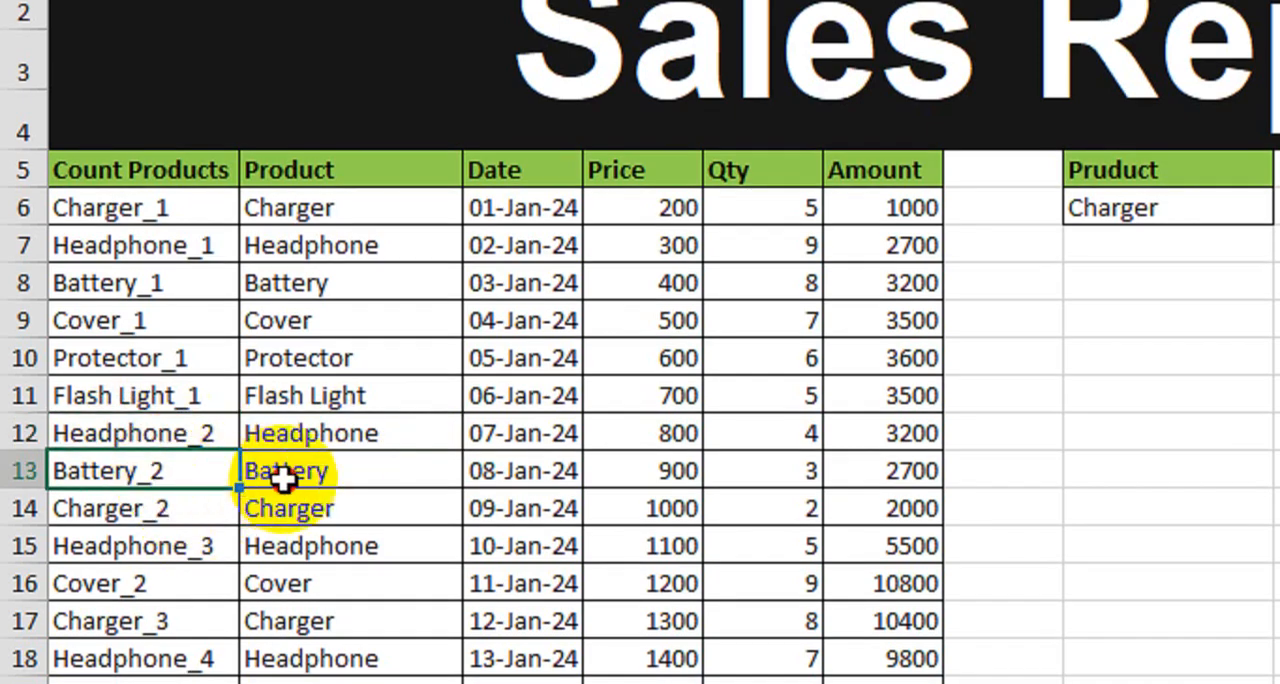
pyautogui.click(149, 509)
pyautogui.click(183, 552)
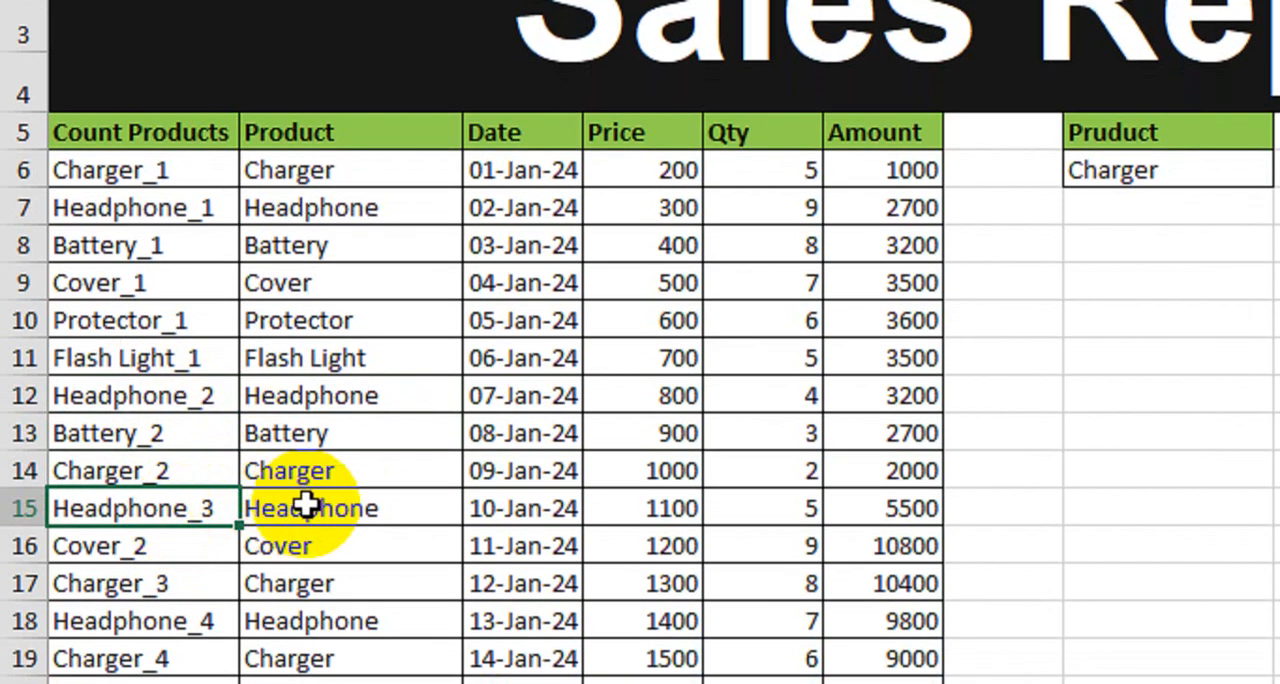
pyautogui.click(309, 504)
pyautogui.click(186, 507)
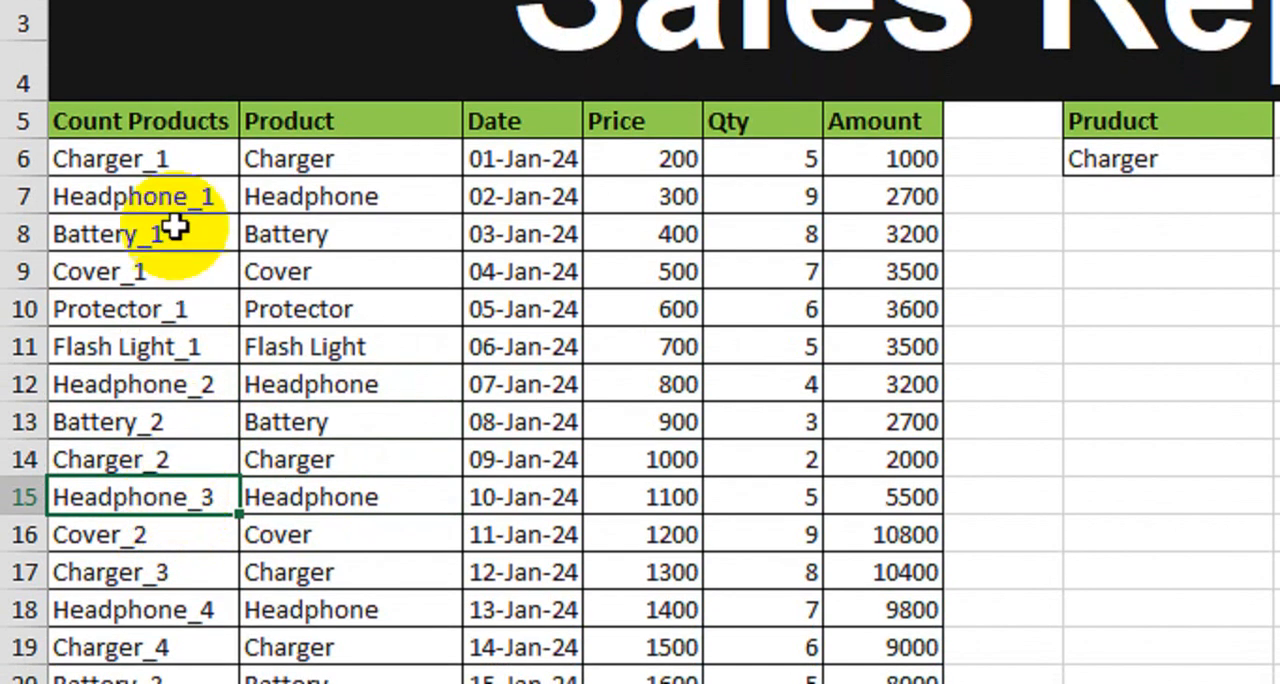
pyautogui.moveTo(140, 159); pyautogui.dragTo(150, 422)
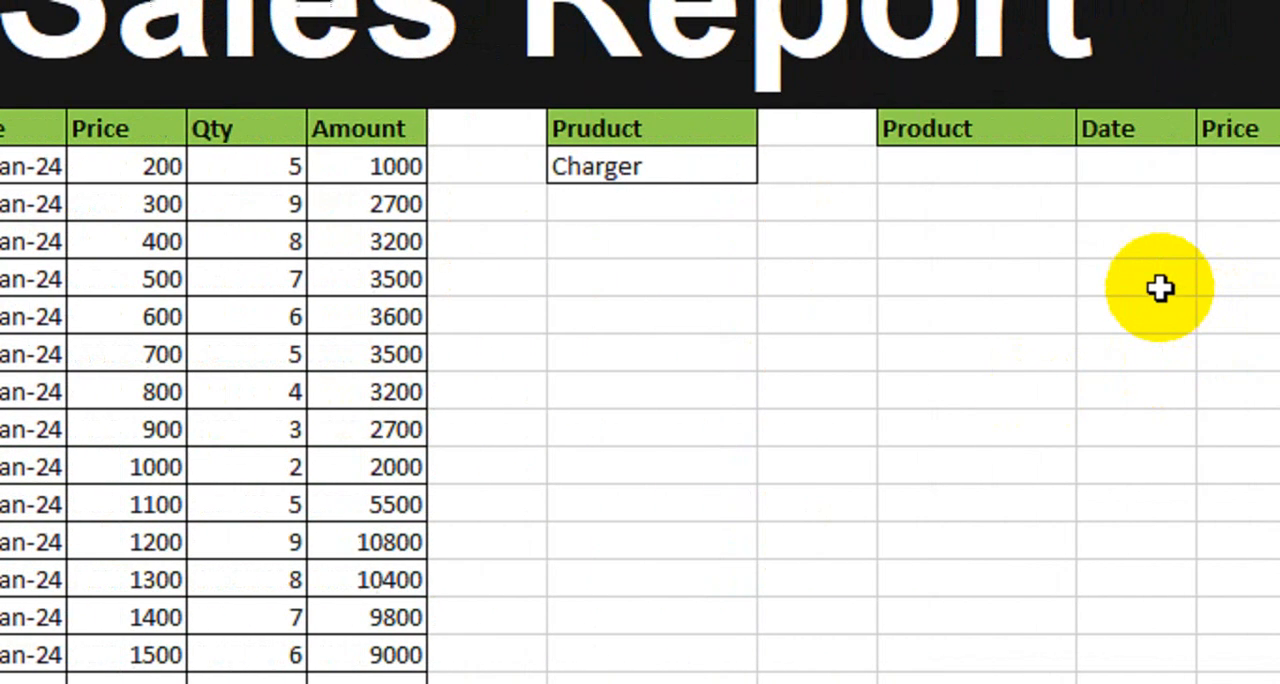
# Step: Number the cells beside the result table from 1 to 10, starting at I6
pyautogui.click(1020, 280)
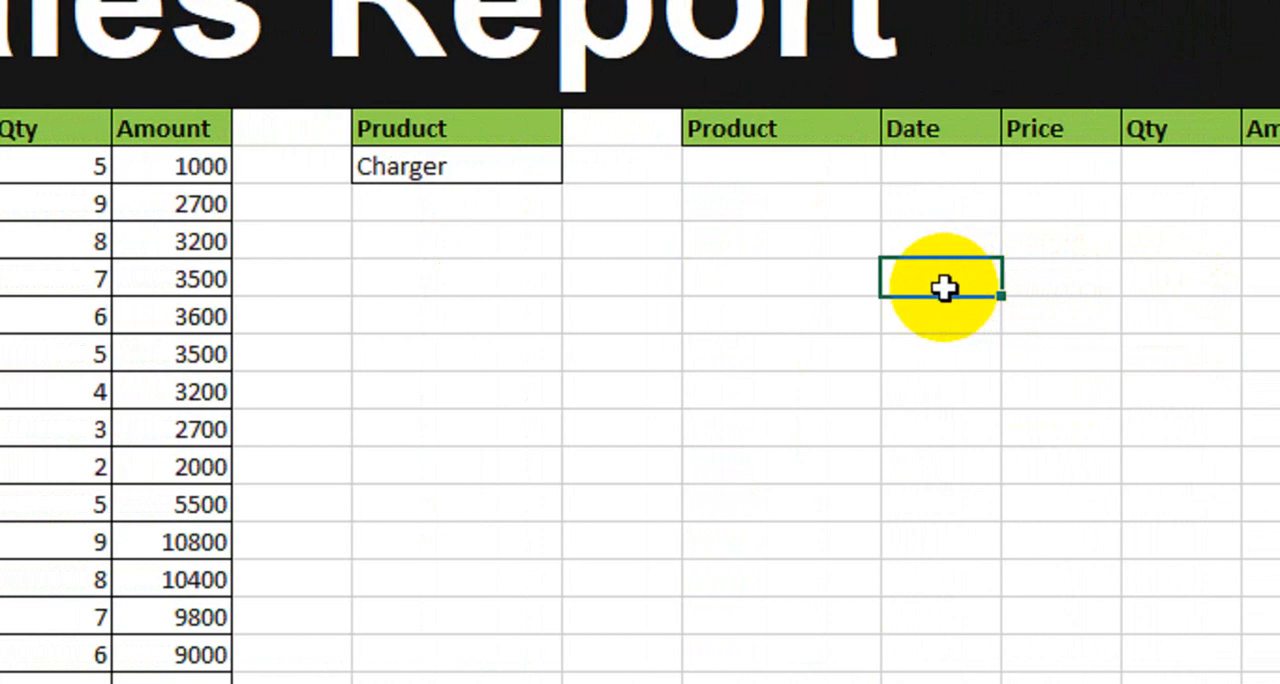
pyautogui.click(826, 177)
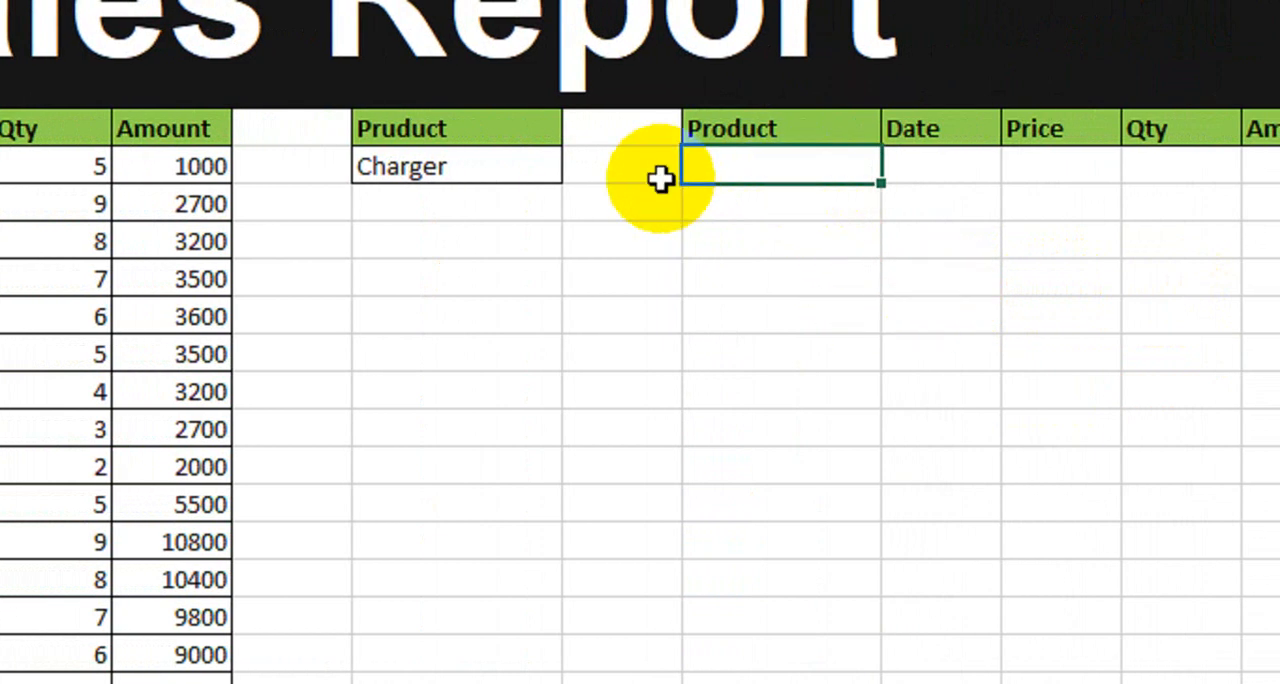
pyautogui.click(658, 176)
pyautogui.write('1')
pyautogui.press('Return')
pyautogui.write('2')
pyautogui.press('Return')
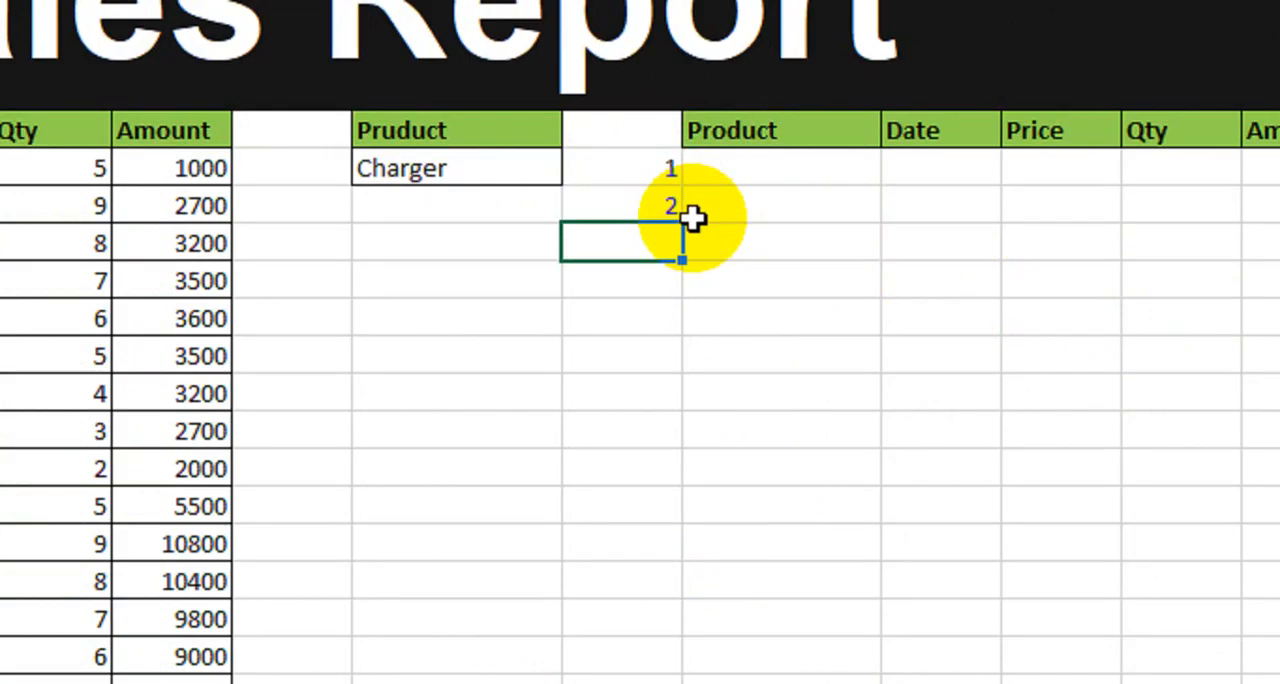
pyautogui.moveTo(623, 178); pyautogui.dragTo(682, 516)
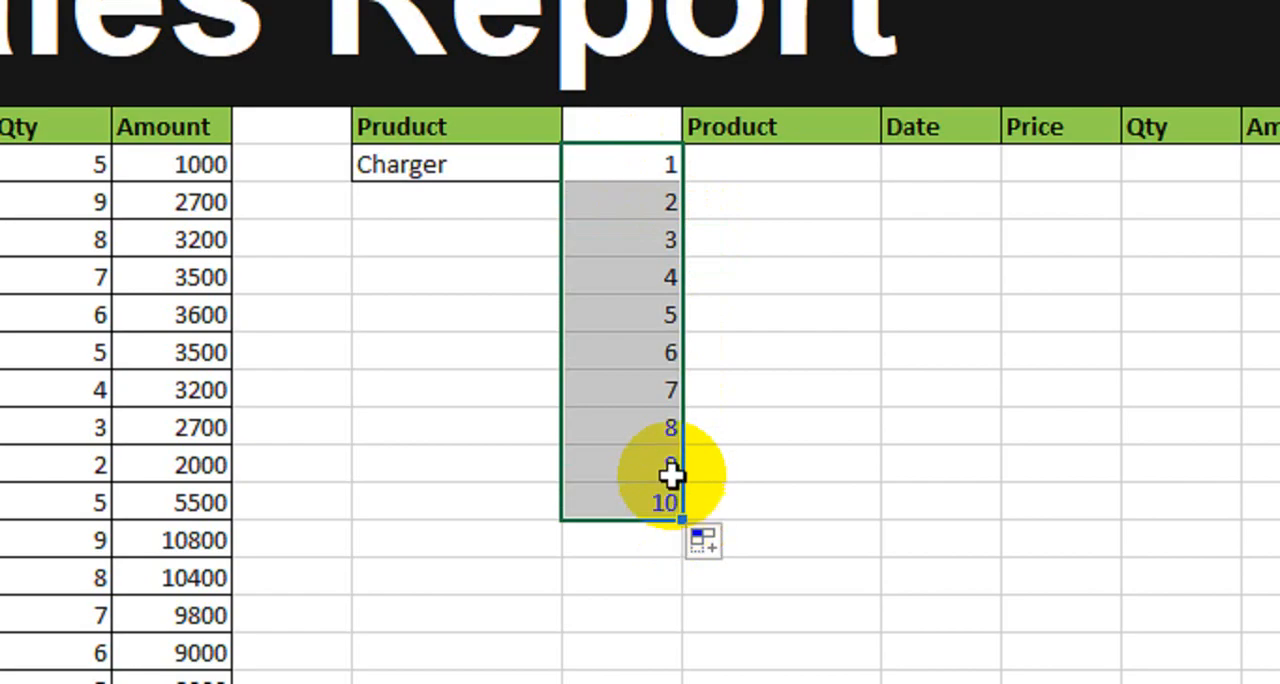
# Step: Begin a VLOOKUP in J6 with the lookup value $H$6&"_"&$I6
pyautogui.click(824, 179)
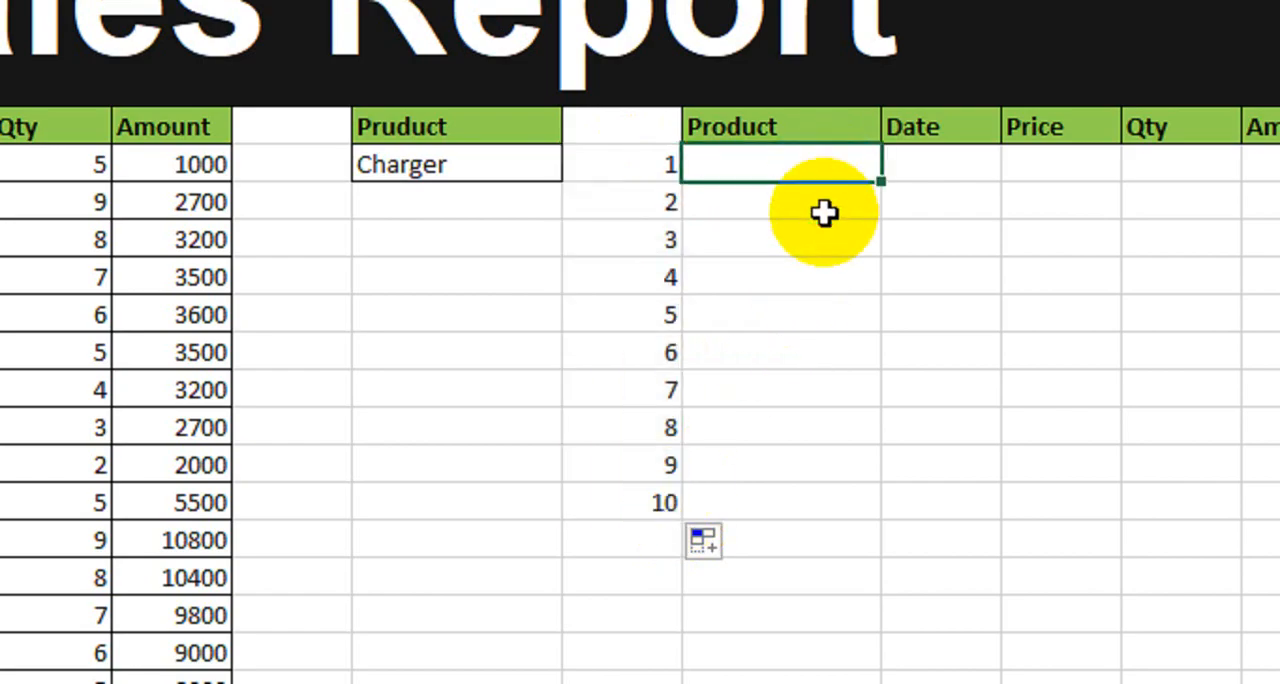
pyautogui.write('=vlo')
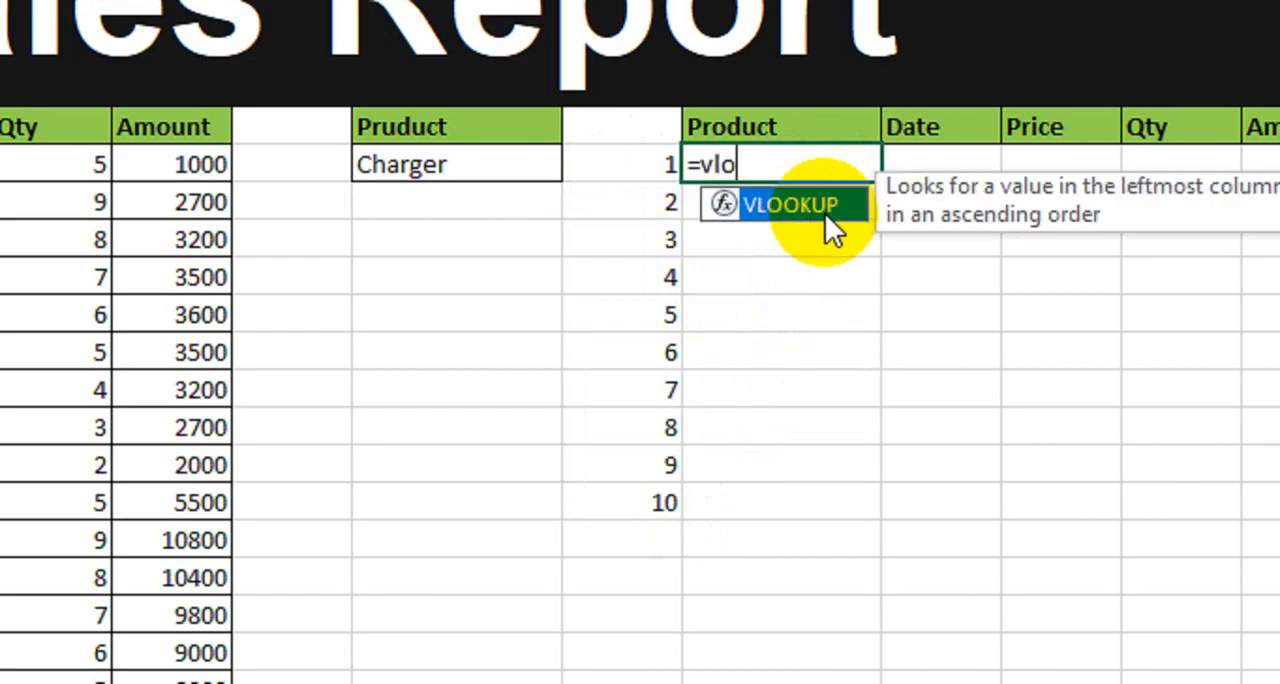
pyautogui.press('Tab')
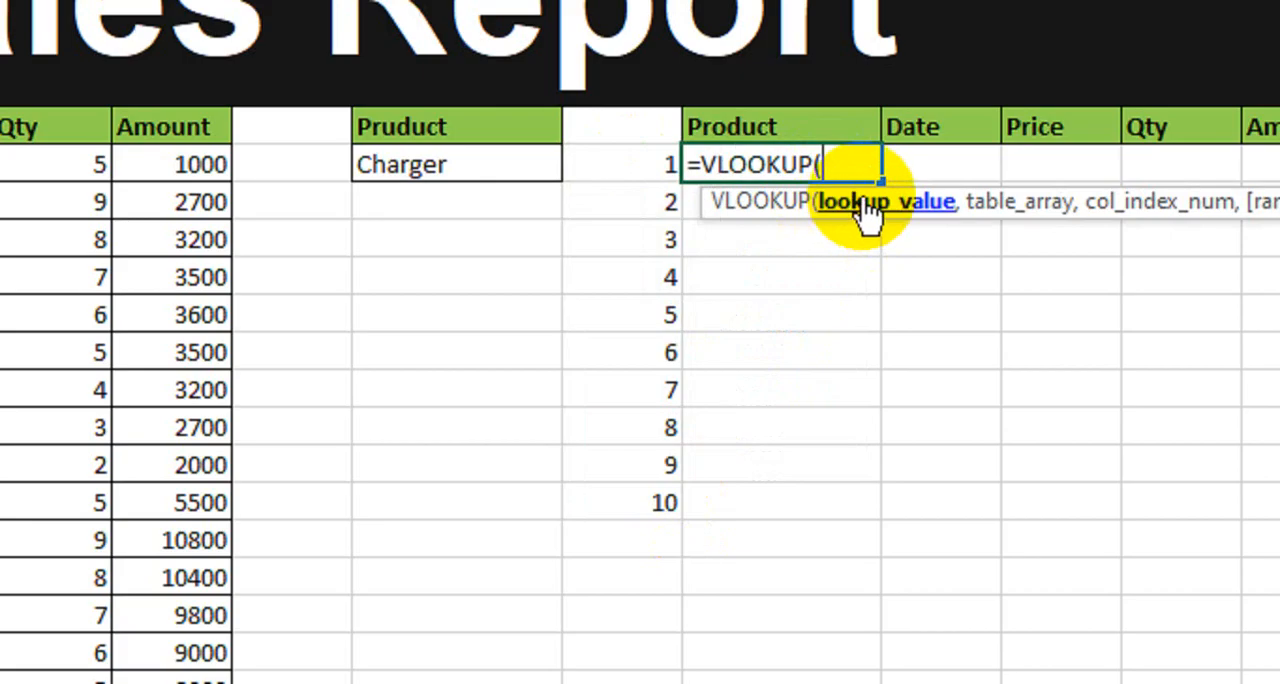
pyautogui.click(498, 168)
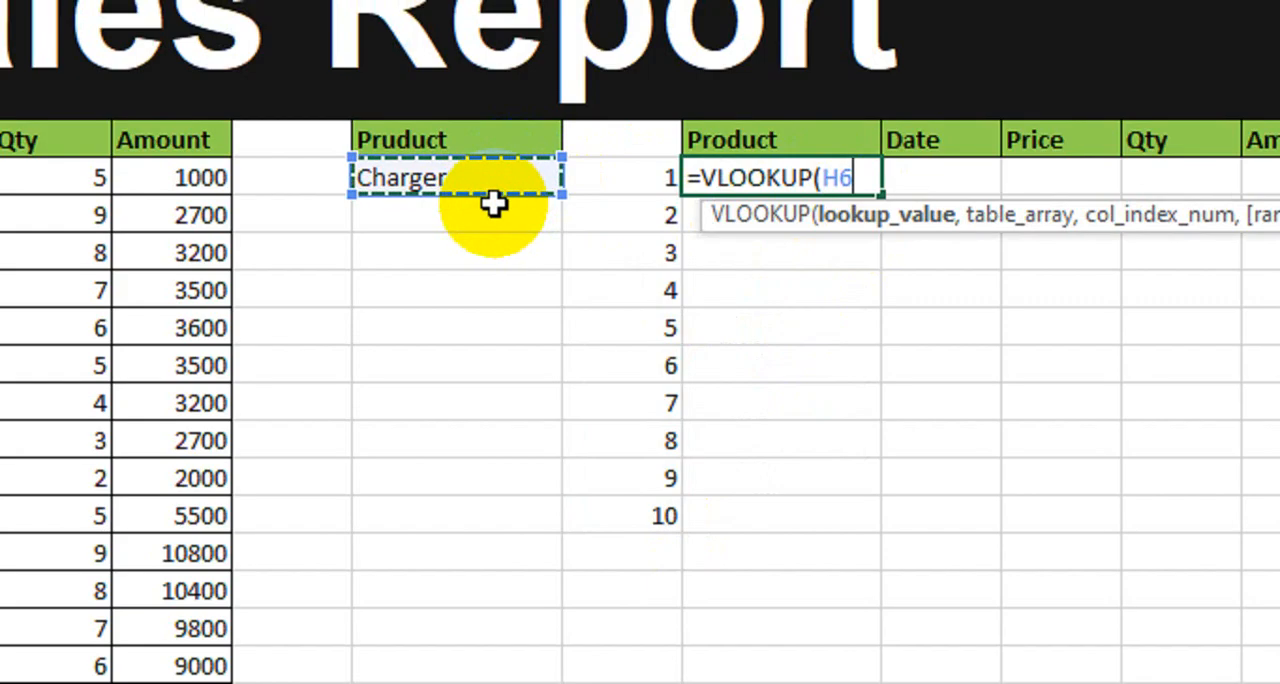
pyautogui.press('F4')
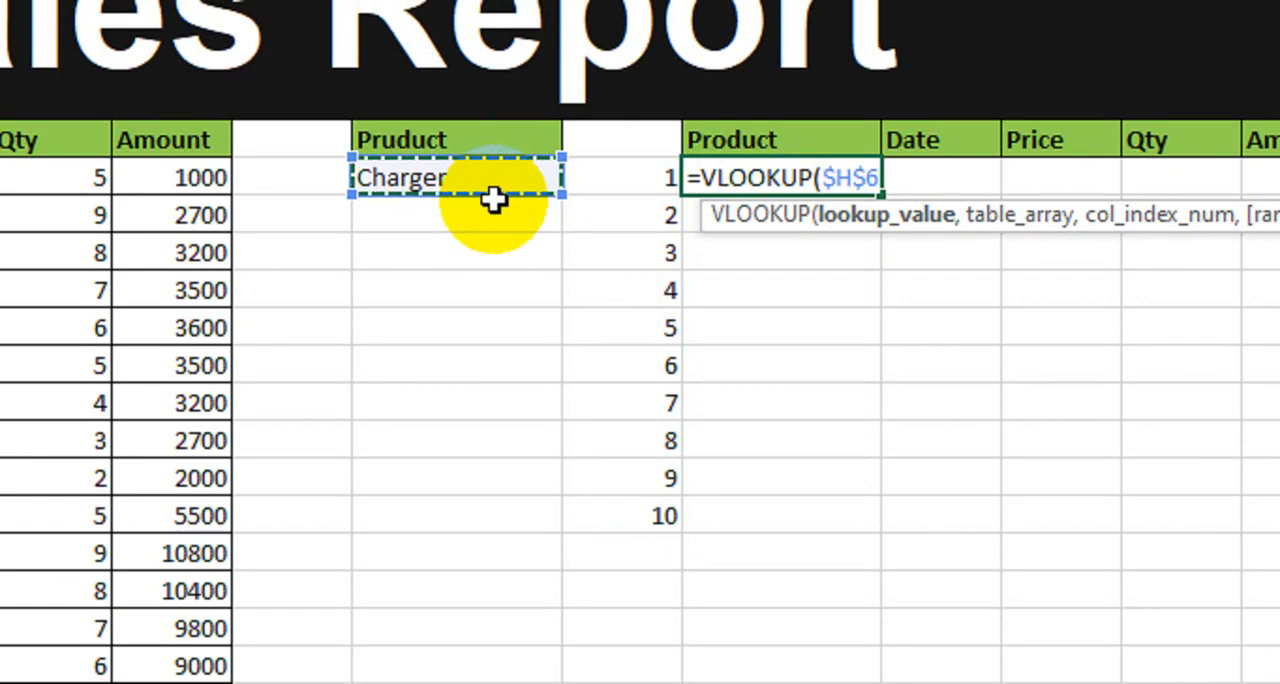
pyautogui.write('&"_"&')
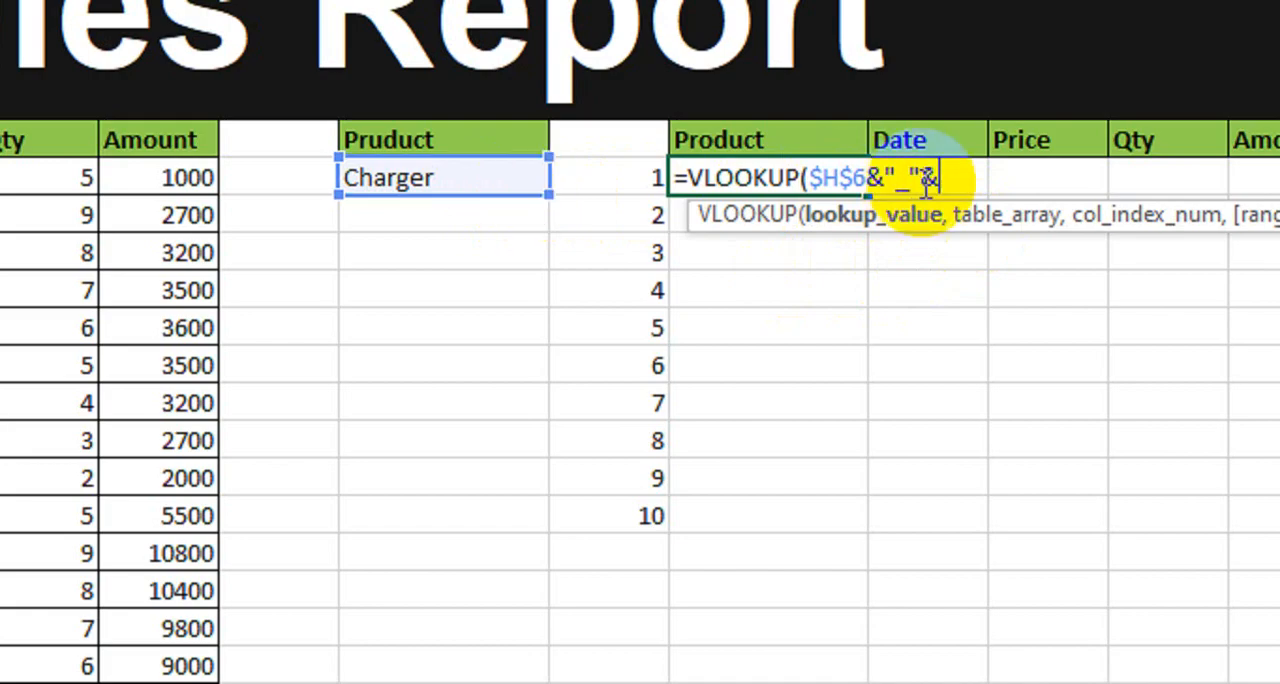
pyautogui.click(626, 187)
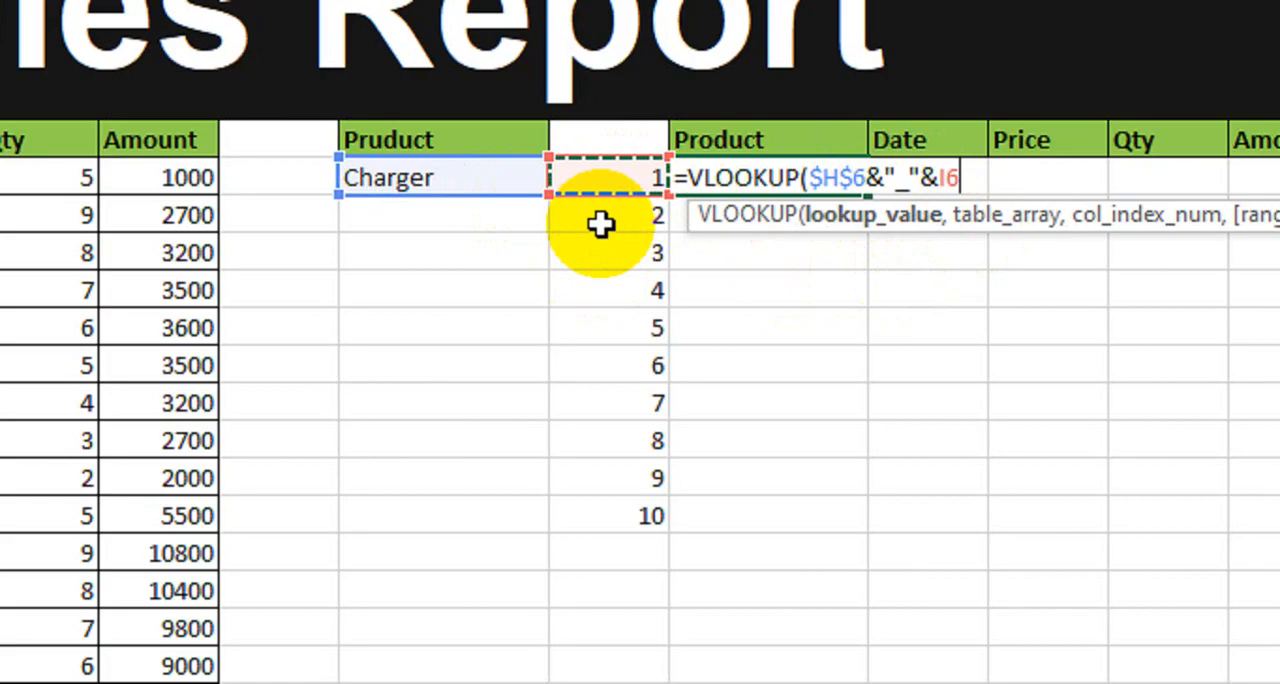
pyautogui.press('F4')
pyautogui.press('F4')
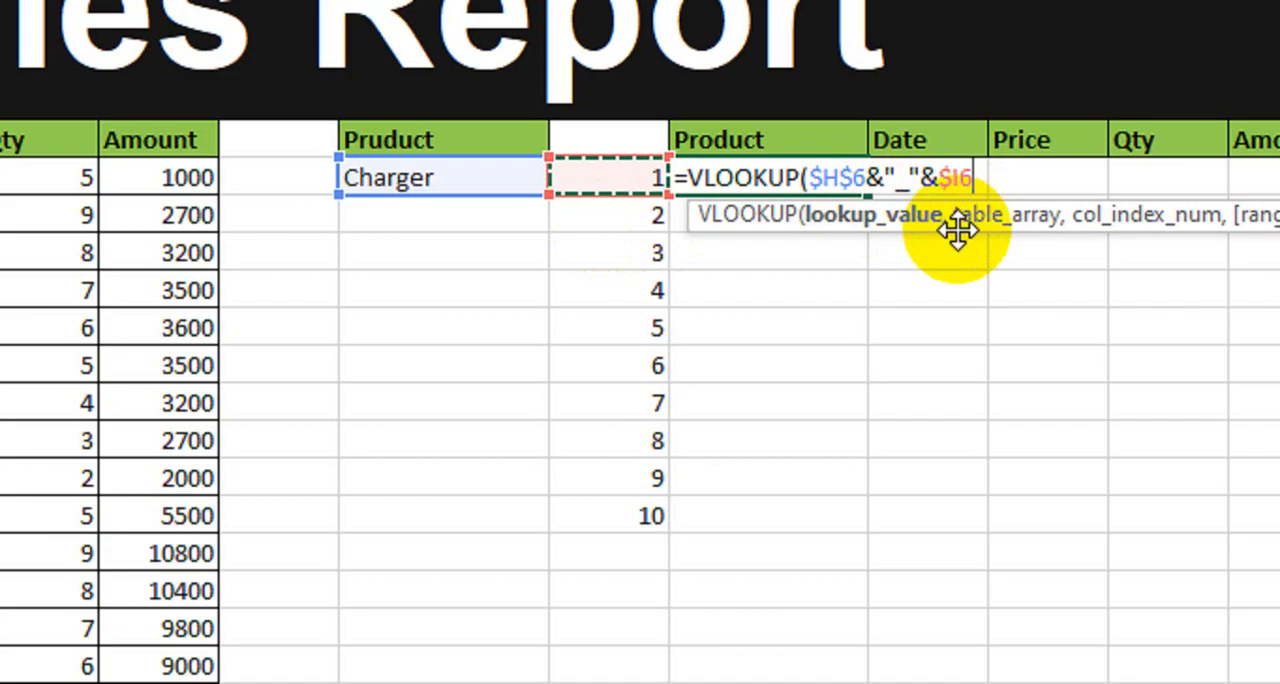
# Step: Give the J6 VLOOKUP the whole sales table as its table array, with absolute references $A$6:$F$32
pyautogui.write(',')
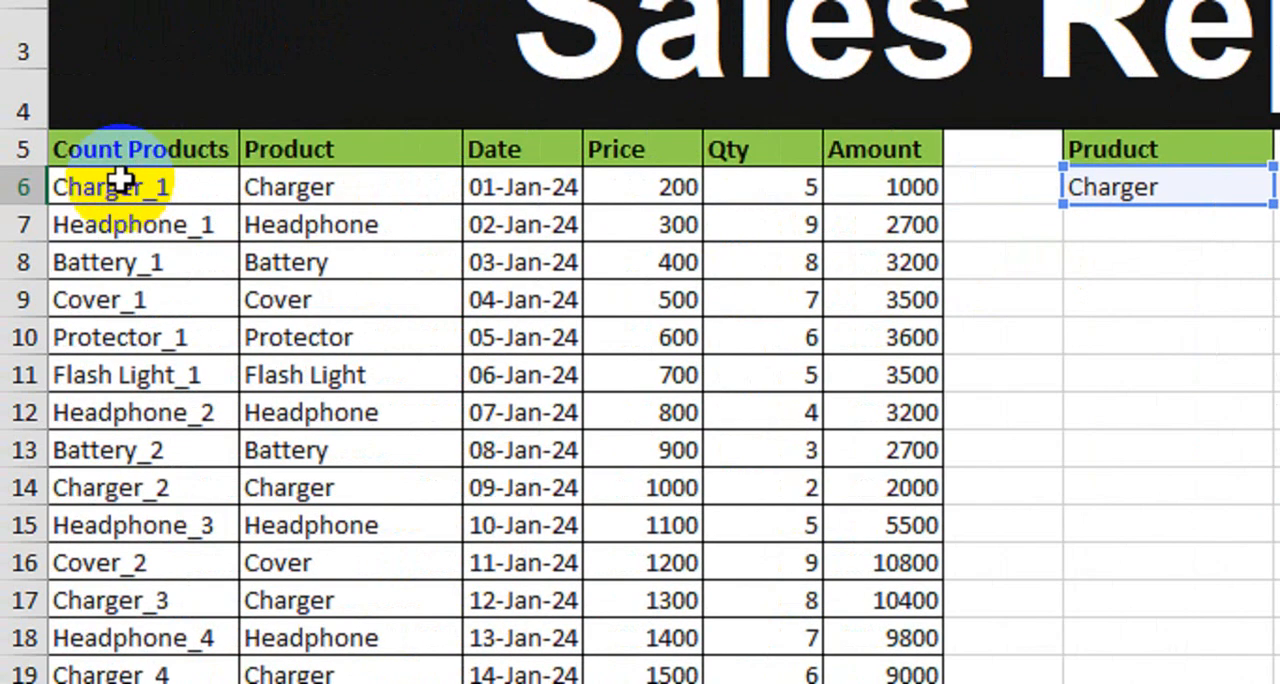
pyautogui.click(110, 186)
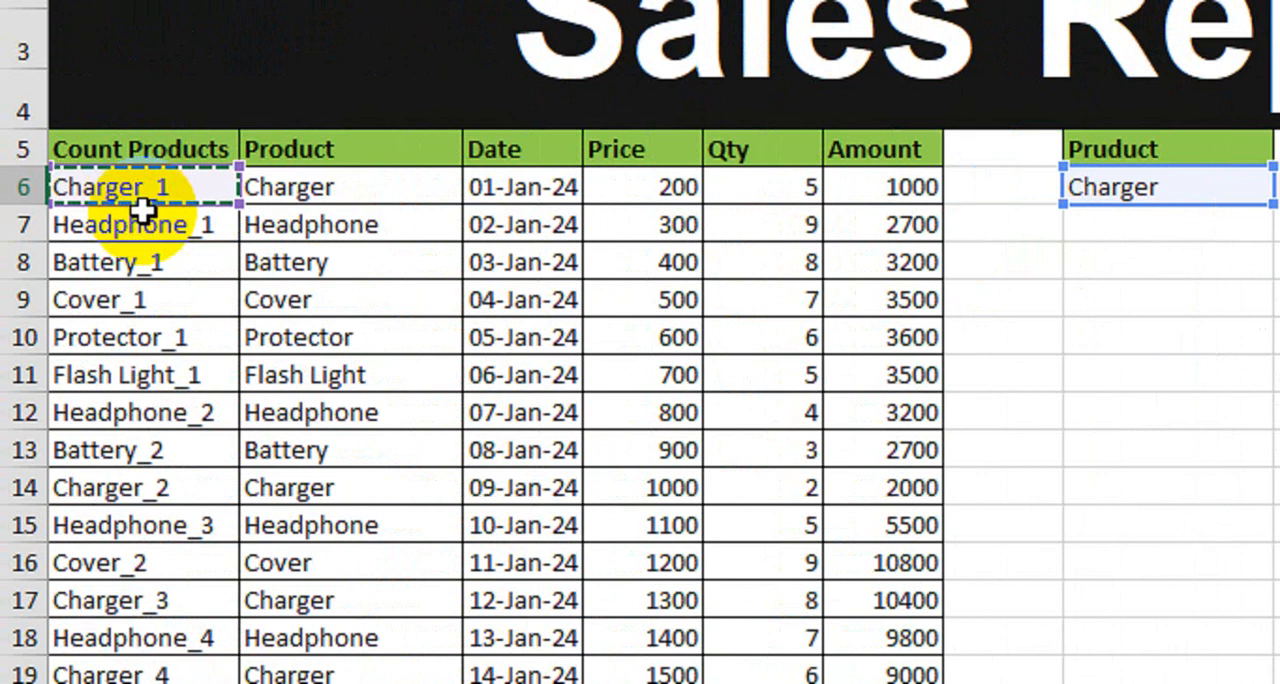
pyautogui.hotkey('ctrl', 'shift', 'Right')
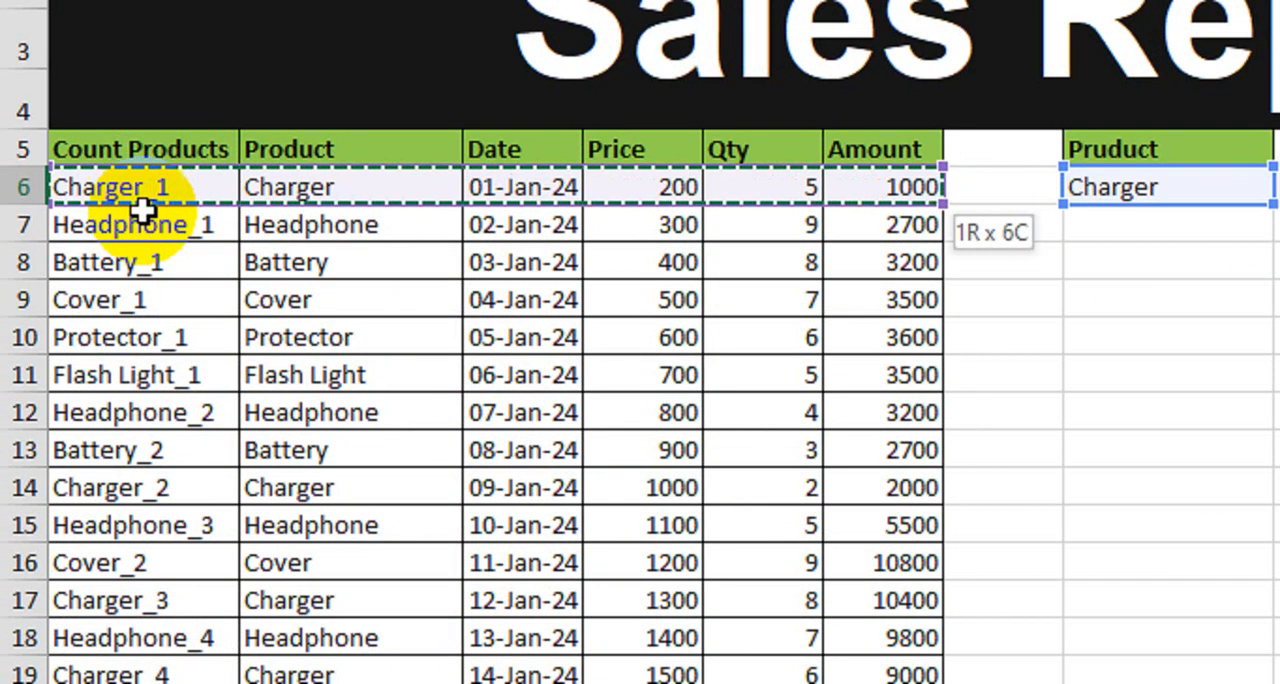
pyautogui.hotkey('ctrl', 'shift', 'Down')
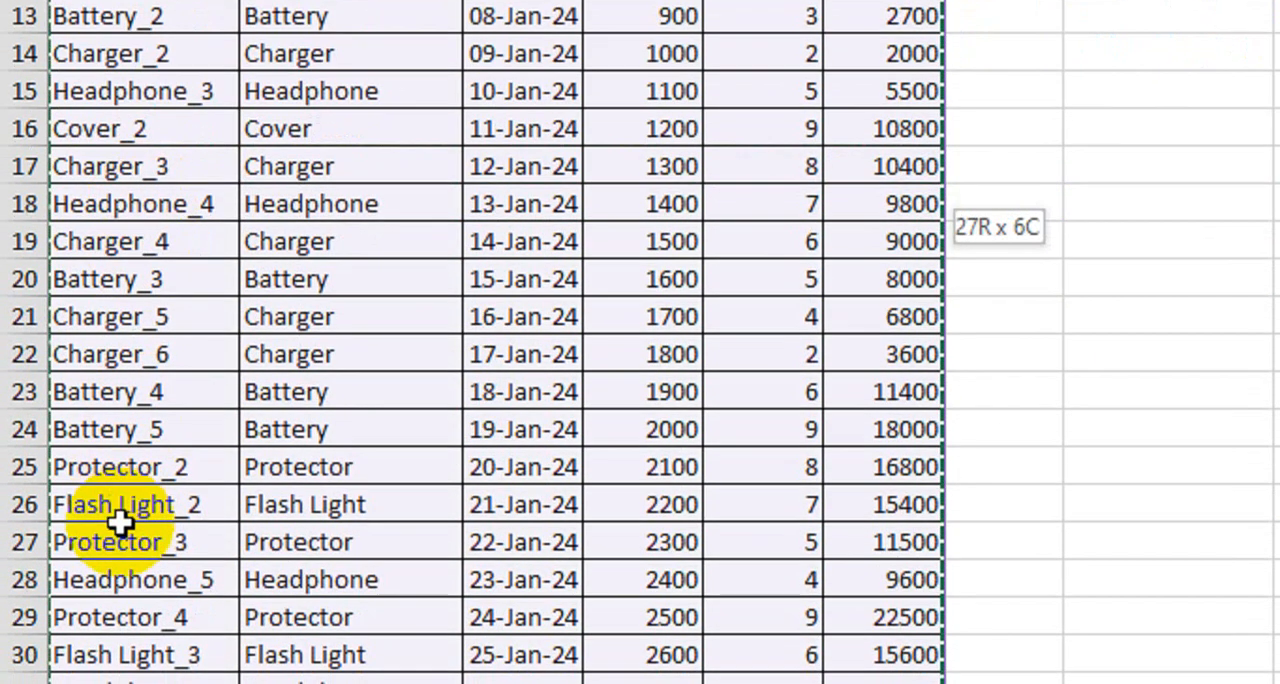
pyautogui.scroll(4, 1089, 183)
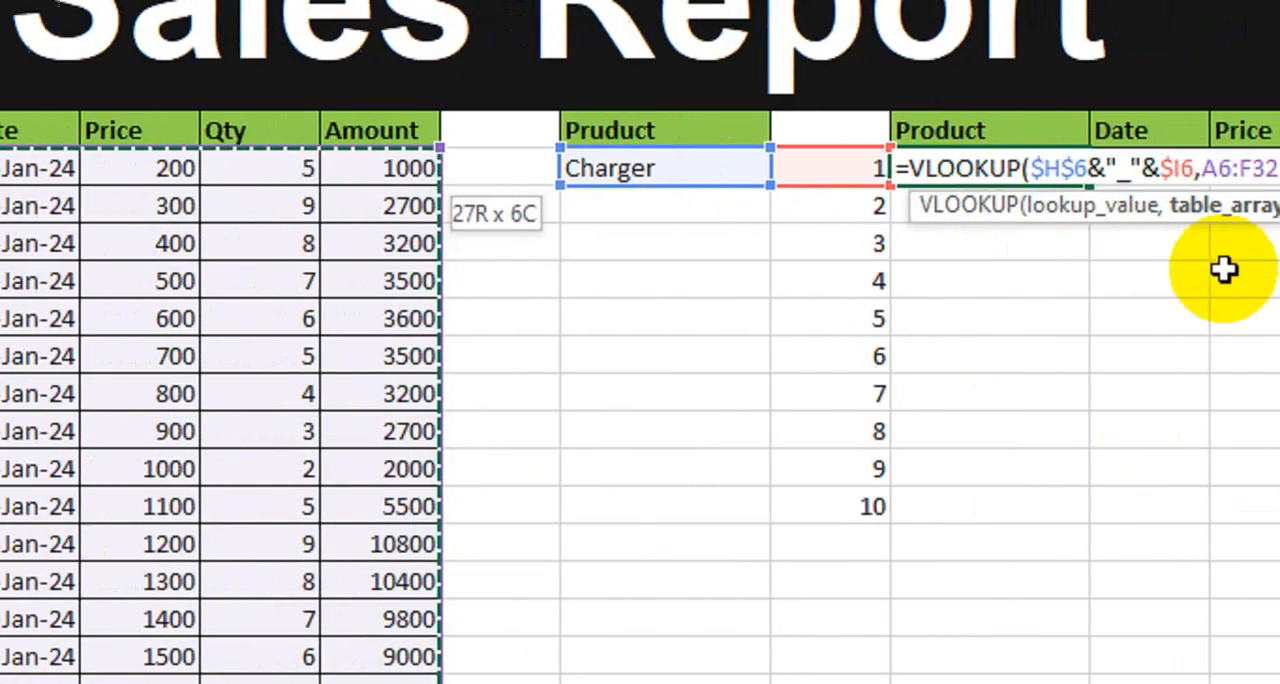
pyautogui.press('F4')
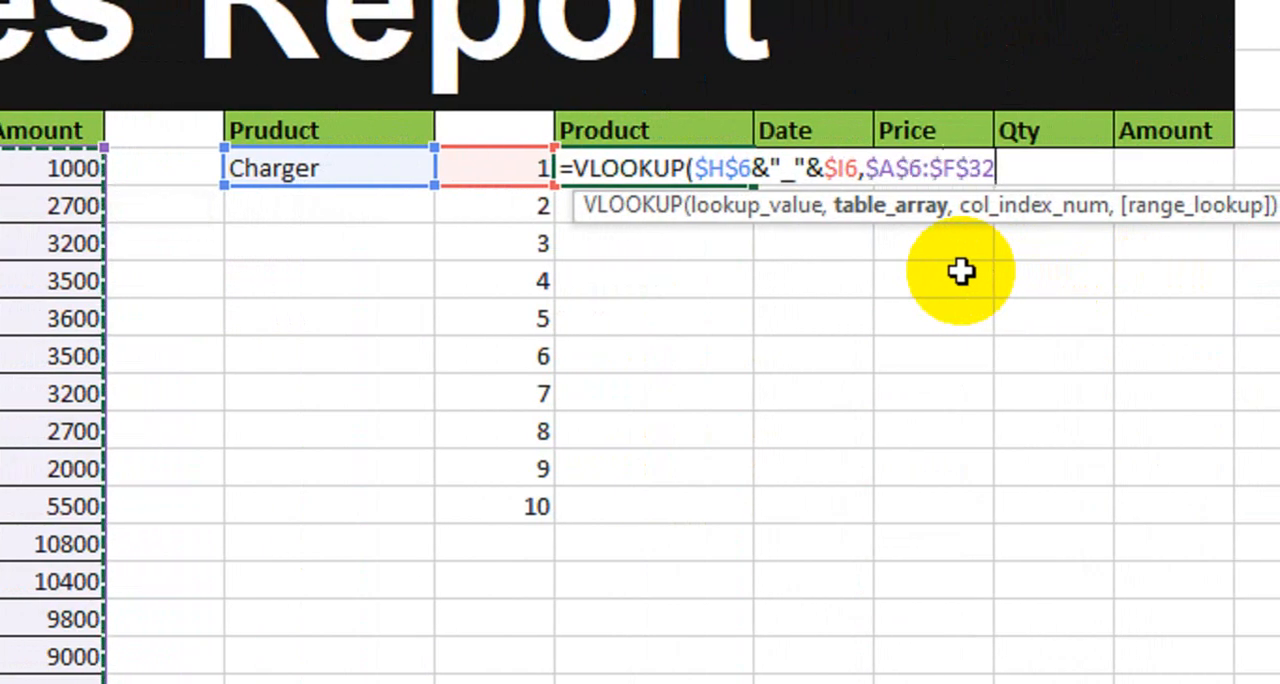
# Step: Use COLUMNS($H$7:H7) as the column index of the J6 VLOOKUP, locking only the first reference
pyautogui.write(',')
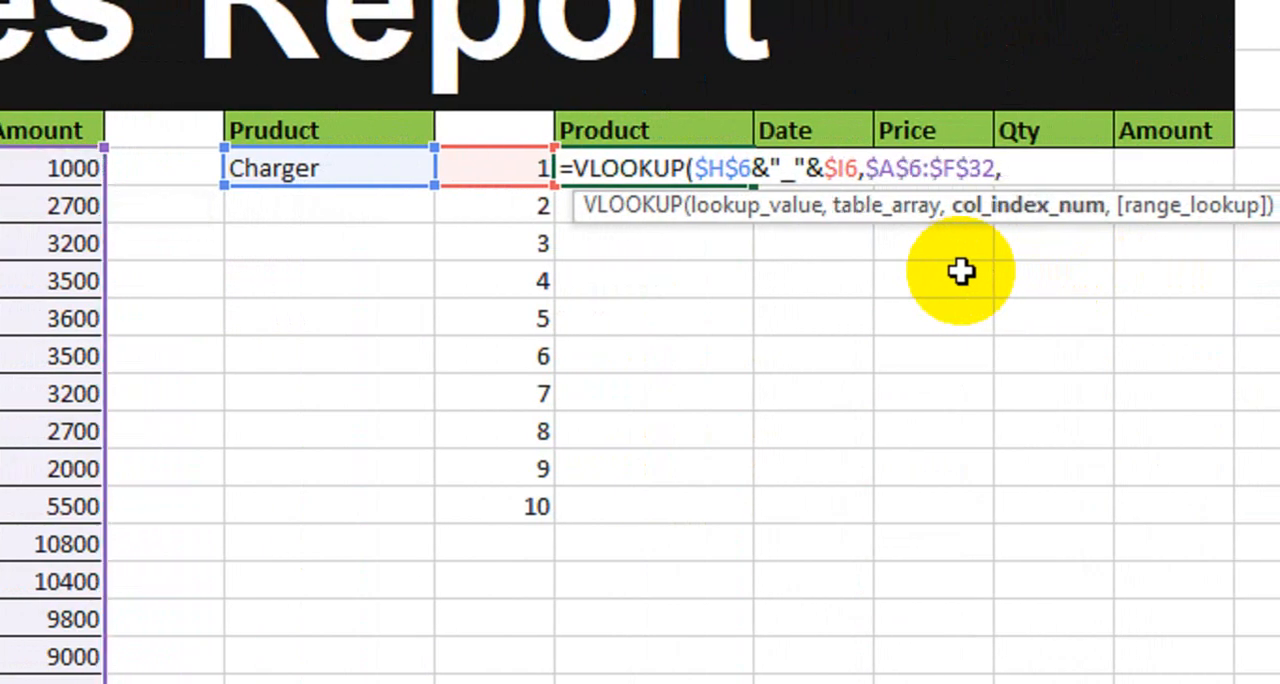
pyautogui.write('colu')
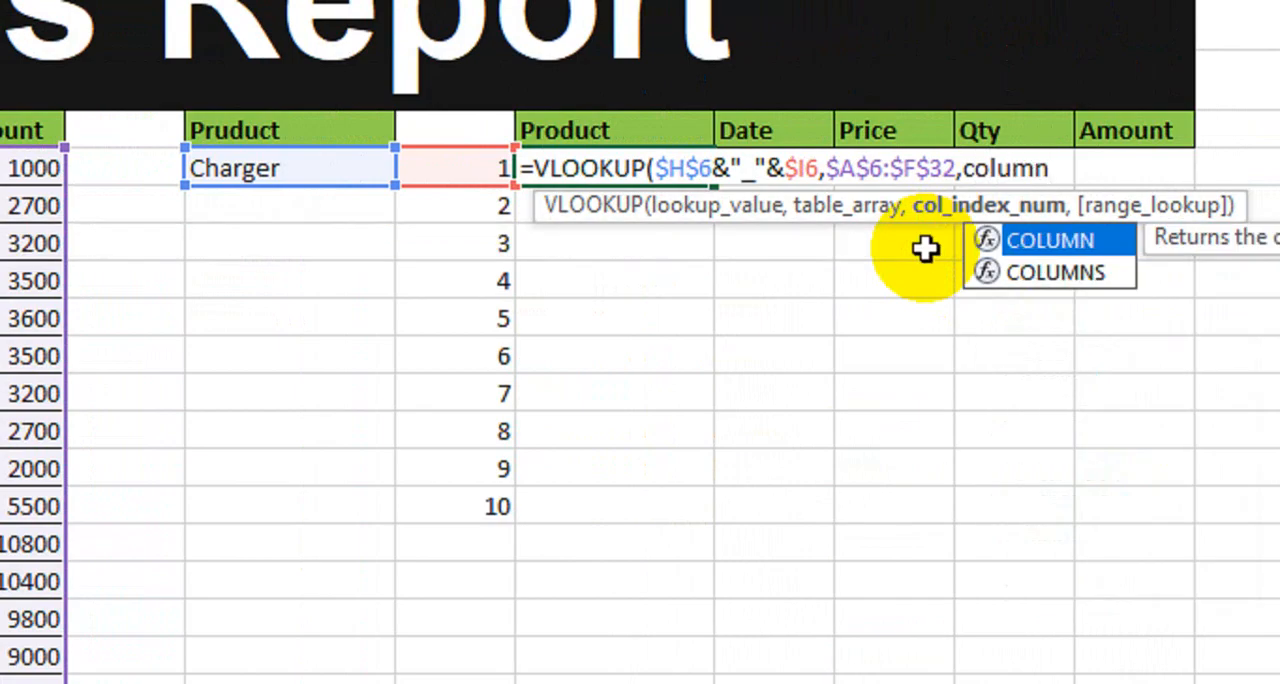
pyautogui.write('mn')
pyautogui.press('Down')
pyautogui.press('Tab')
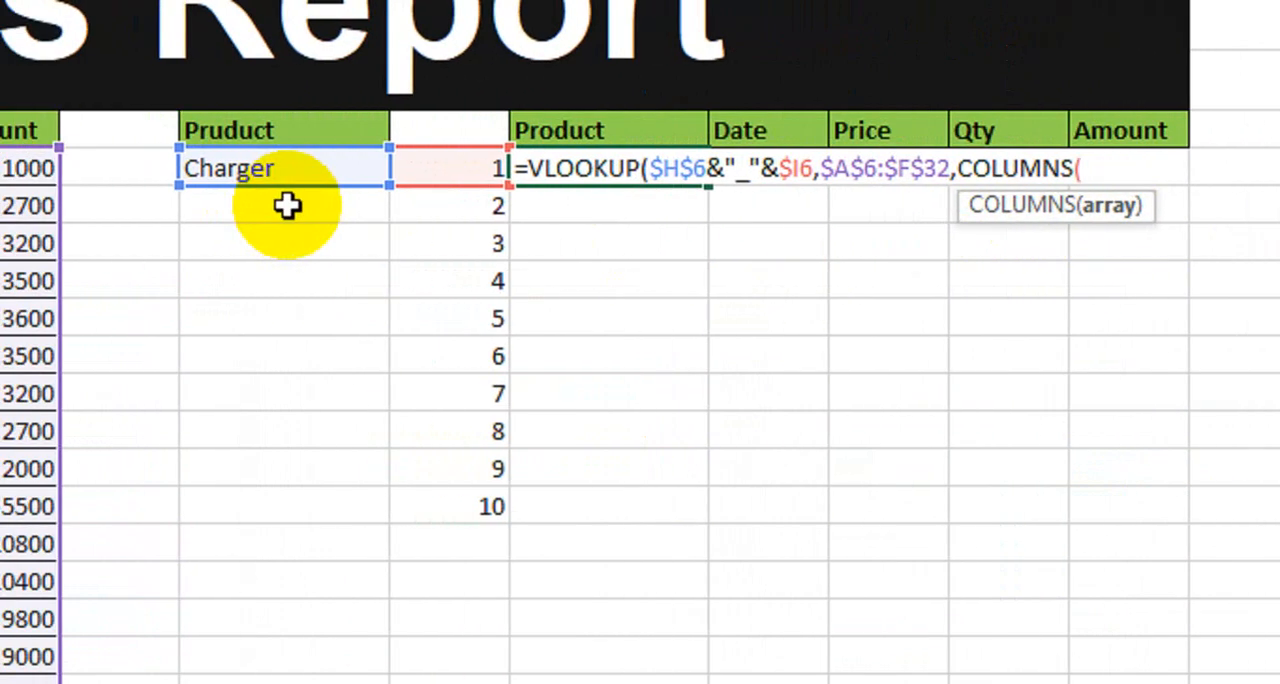
pyautogui.click(287, 205)
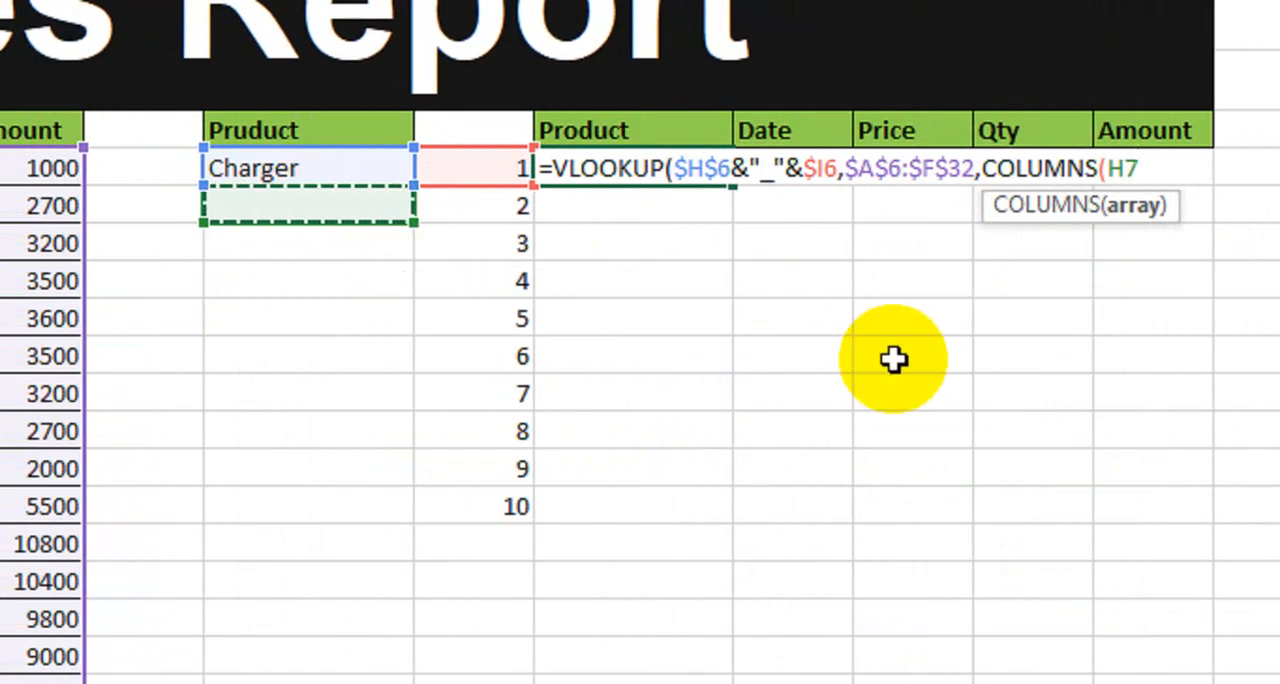
pyautogui.write(':H7')
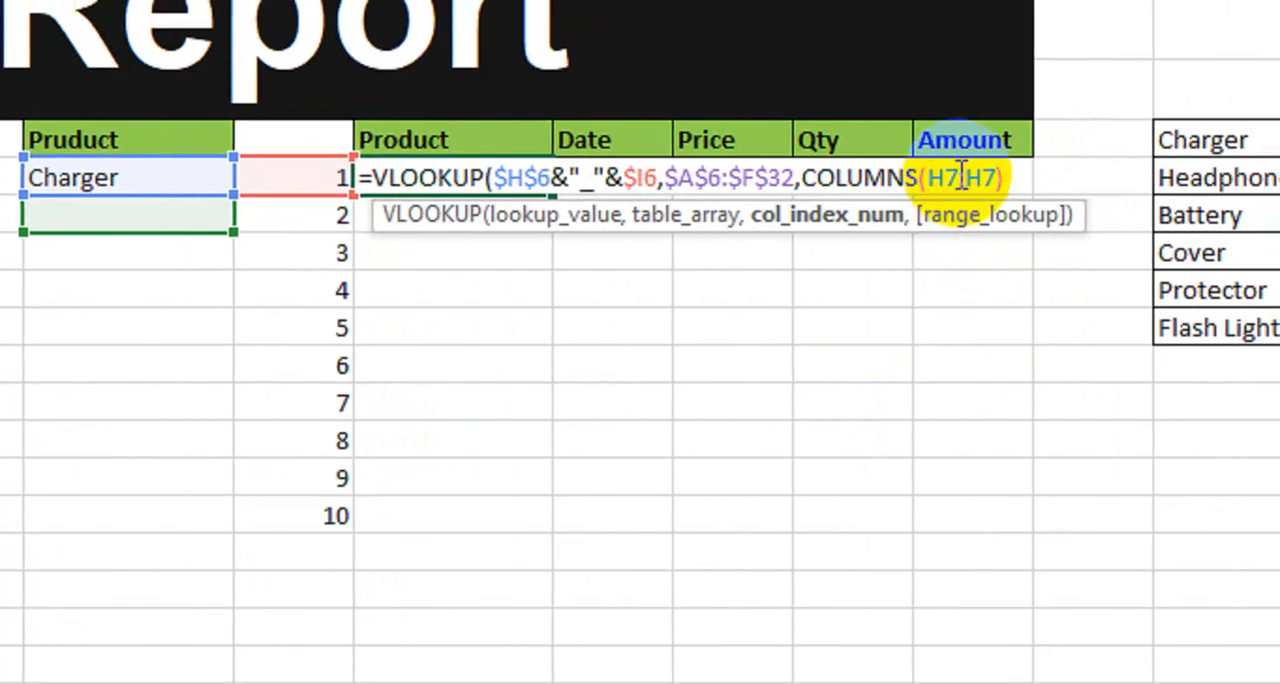
pyautogui.moveTo(953, 177); pyautogui.dragTo(924, 177)
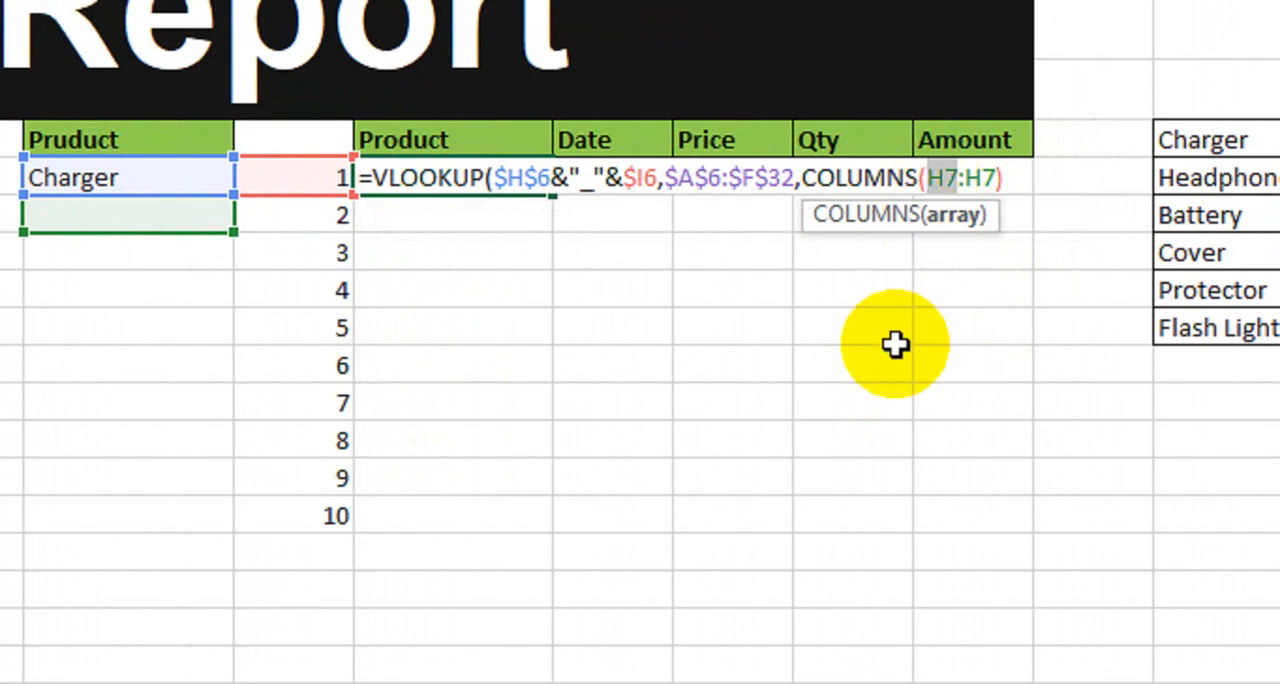
pyautogui.press('F4')
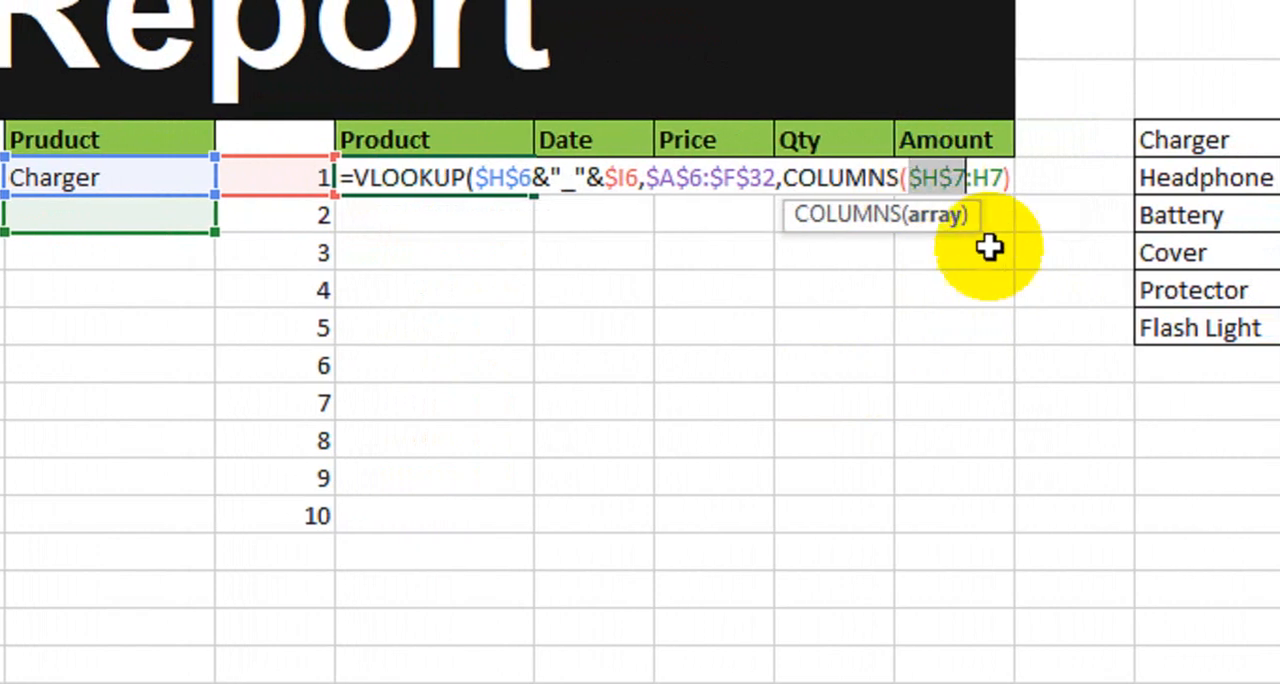
pyautogui.click(960, 177)
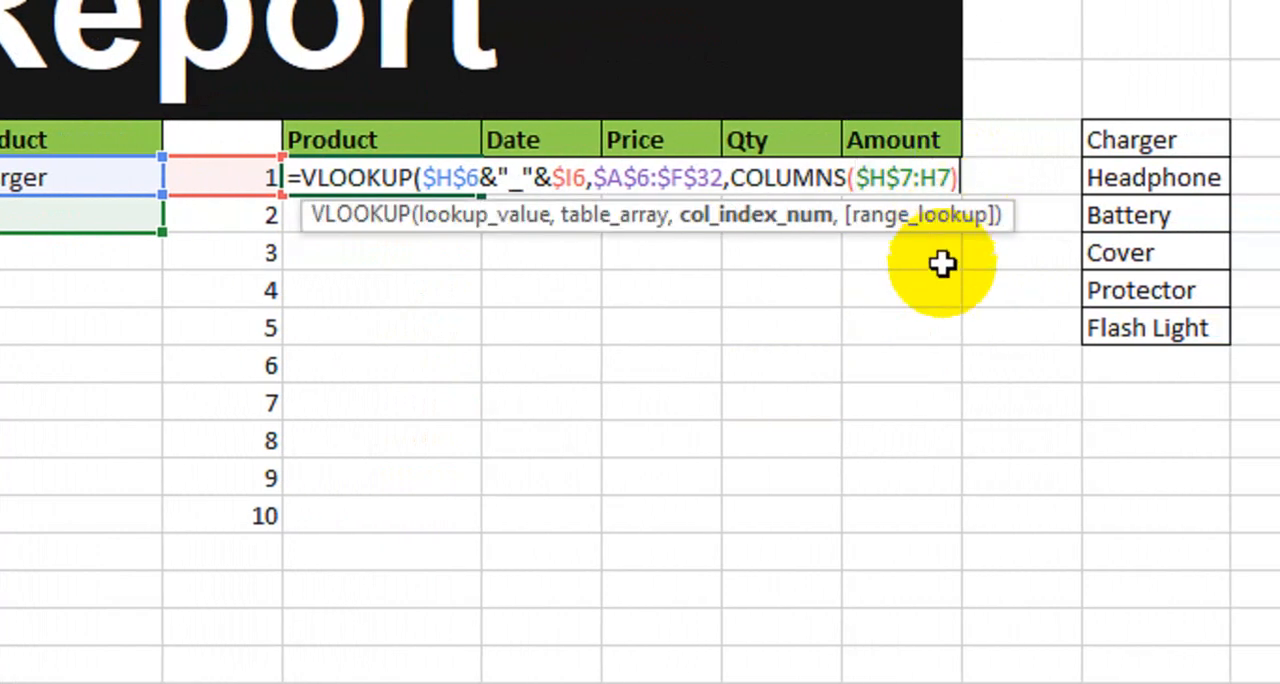
# Step: Finish the J6 VLOOKUP with exact match 0 and fill it across to Amount and down to row number 10
pyautogui.write(',')
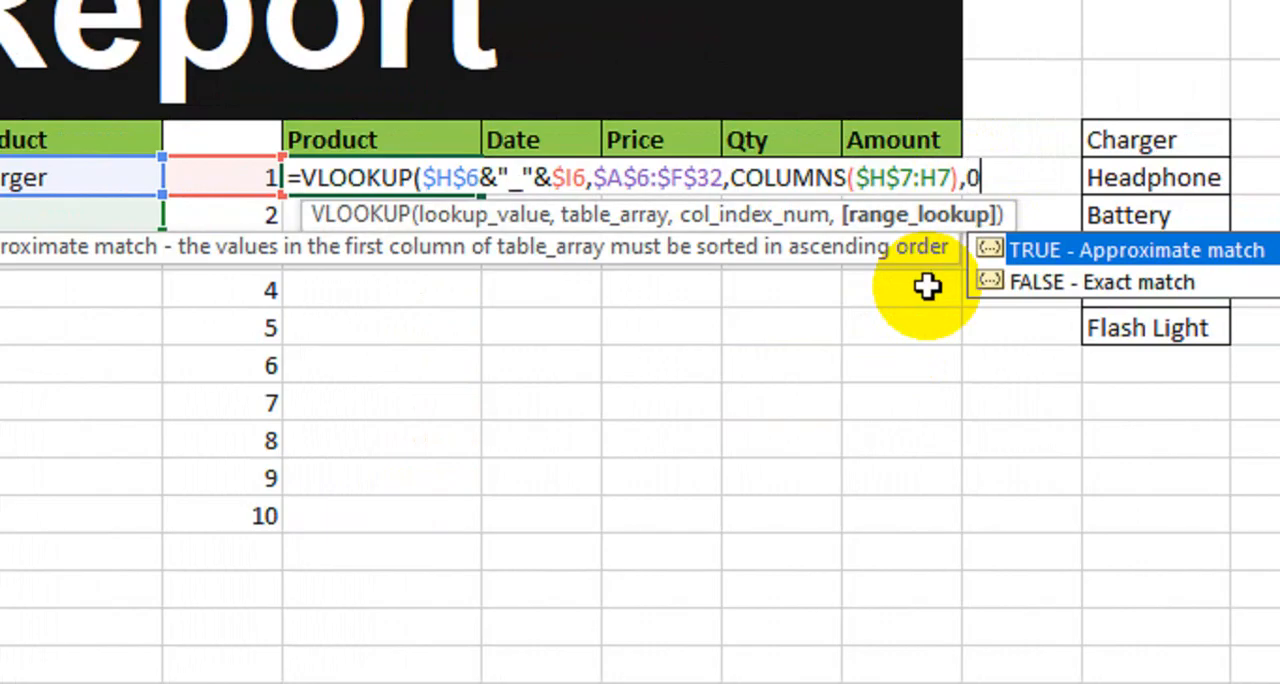
pyautogui.write('0)')
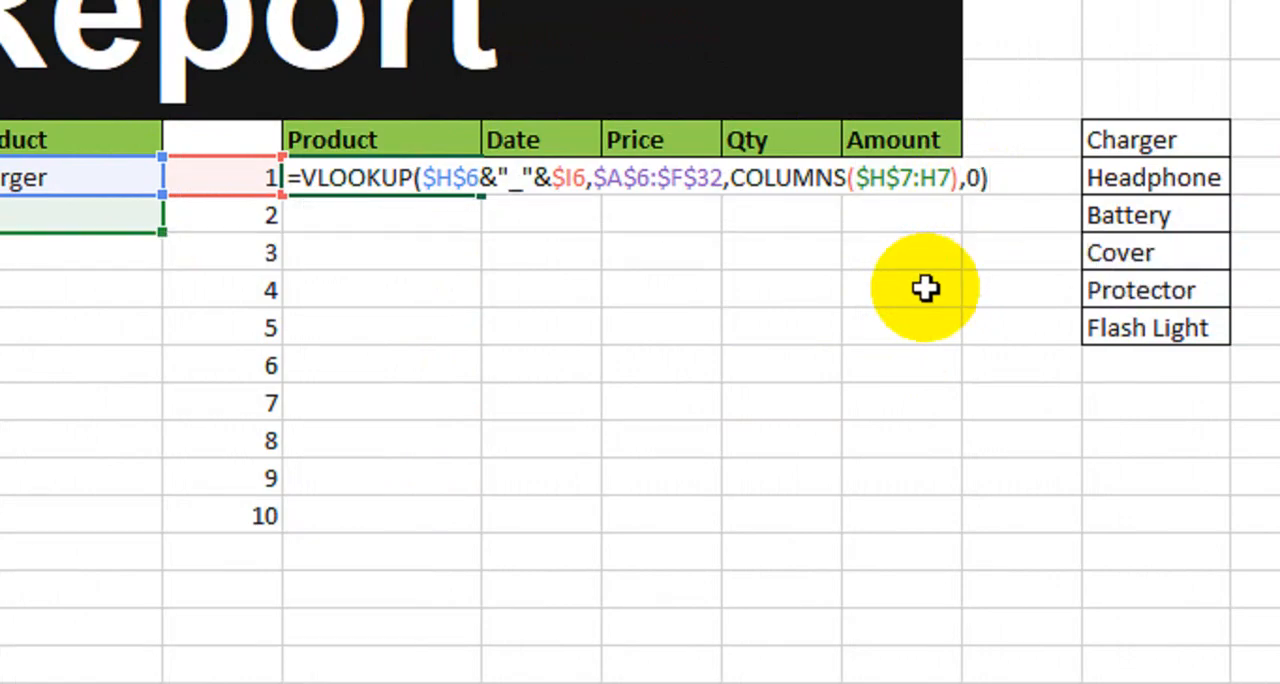
pyautogui.press('Return')
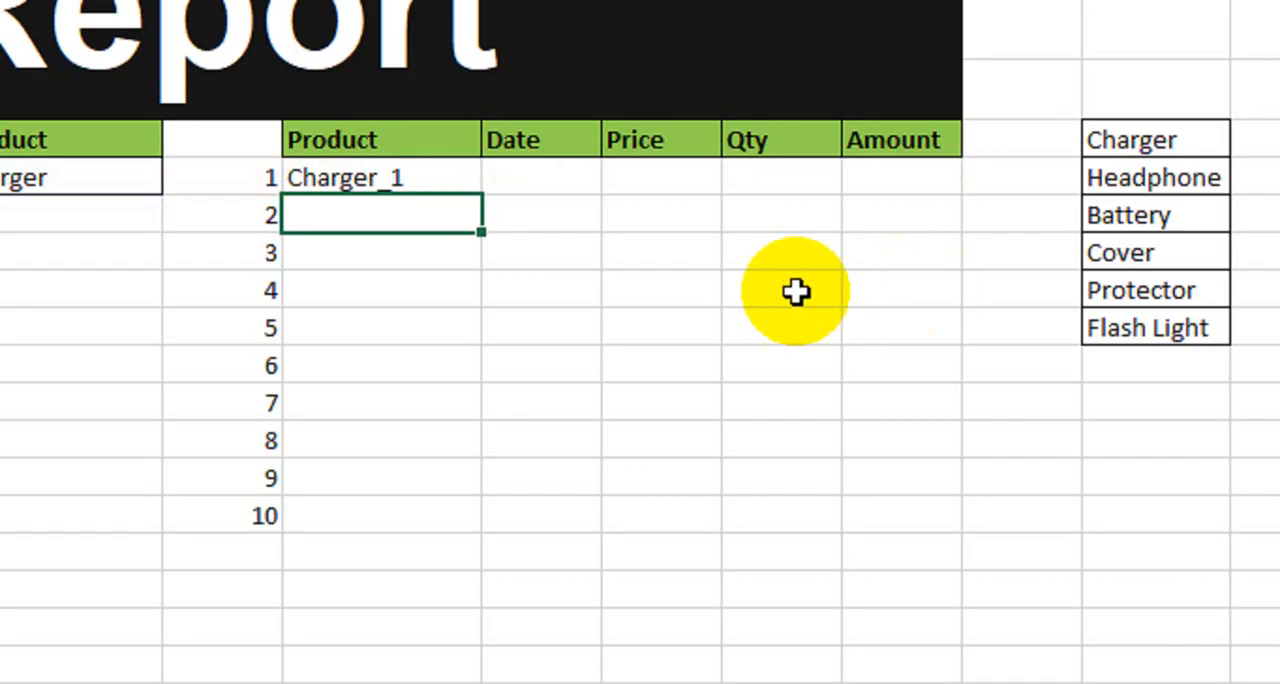
pyautogui.click(402, 181)
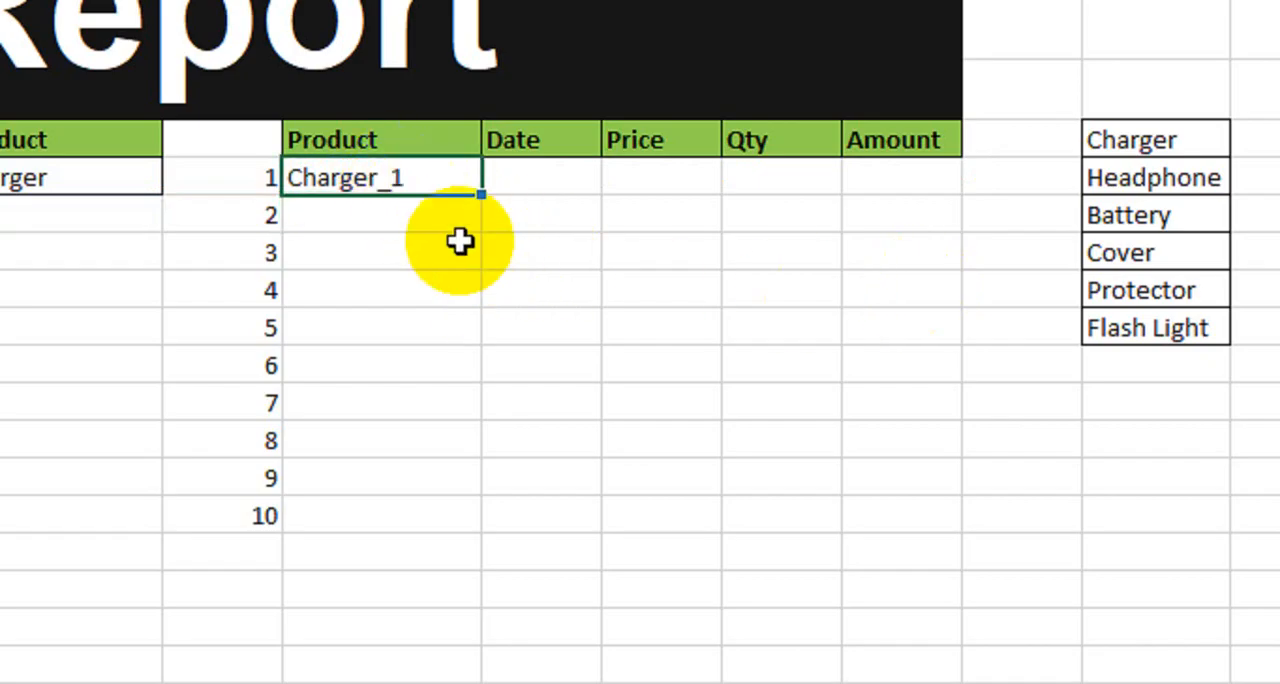
pyautogui.moveTo(481, 193); pyautogui.dragTo(940, 525)
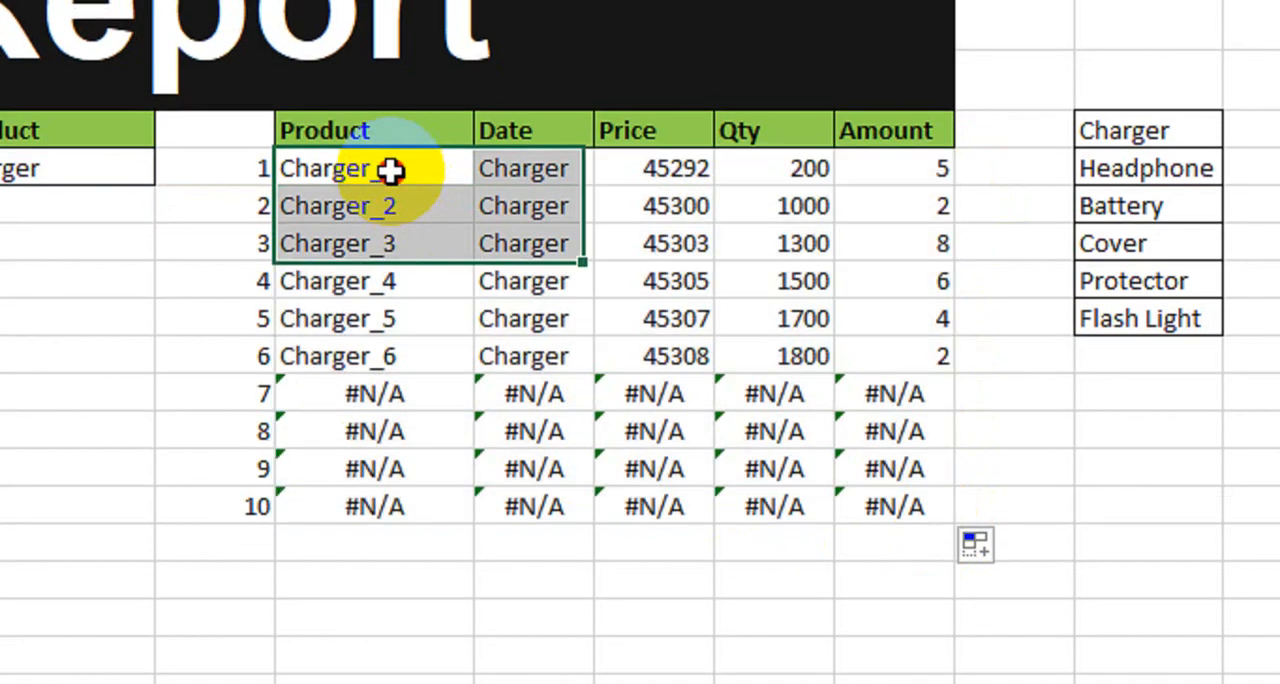
# Step: Wrap the J6 VLOOKUP in IFERROR with an empty string "" as the value for errors
pyautogui.doubleClick(385, 165)
pyautogui.click(297, 170)
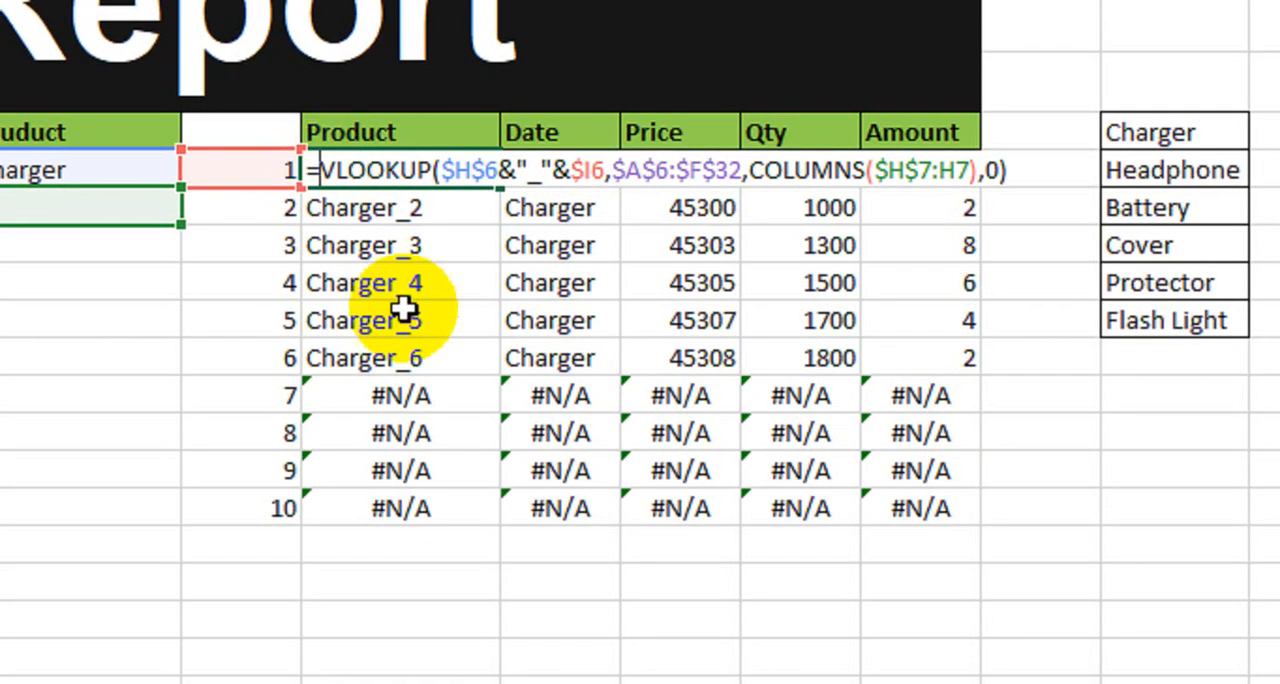
pyautogui.write('if')
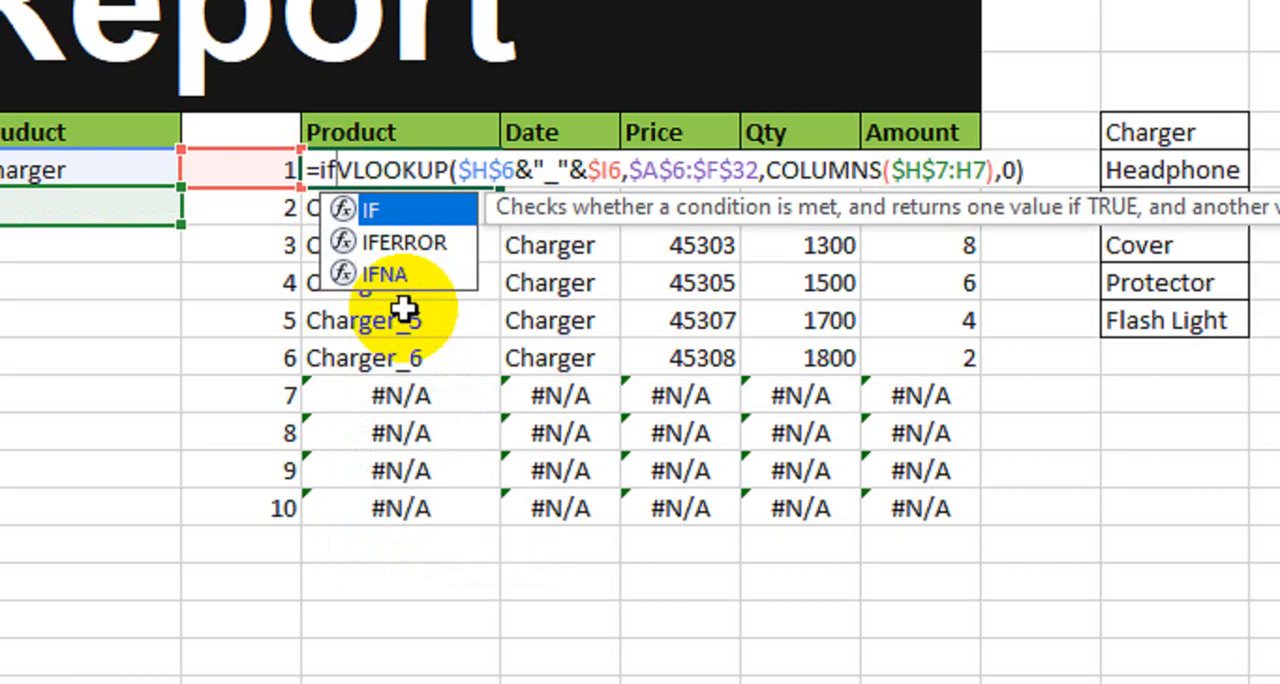
pyautogui.press('Down')
pyautogui.press('Tab')
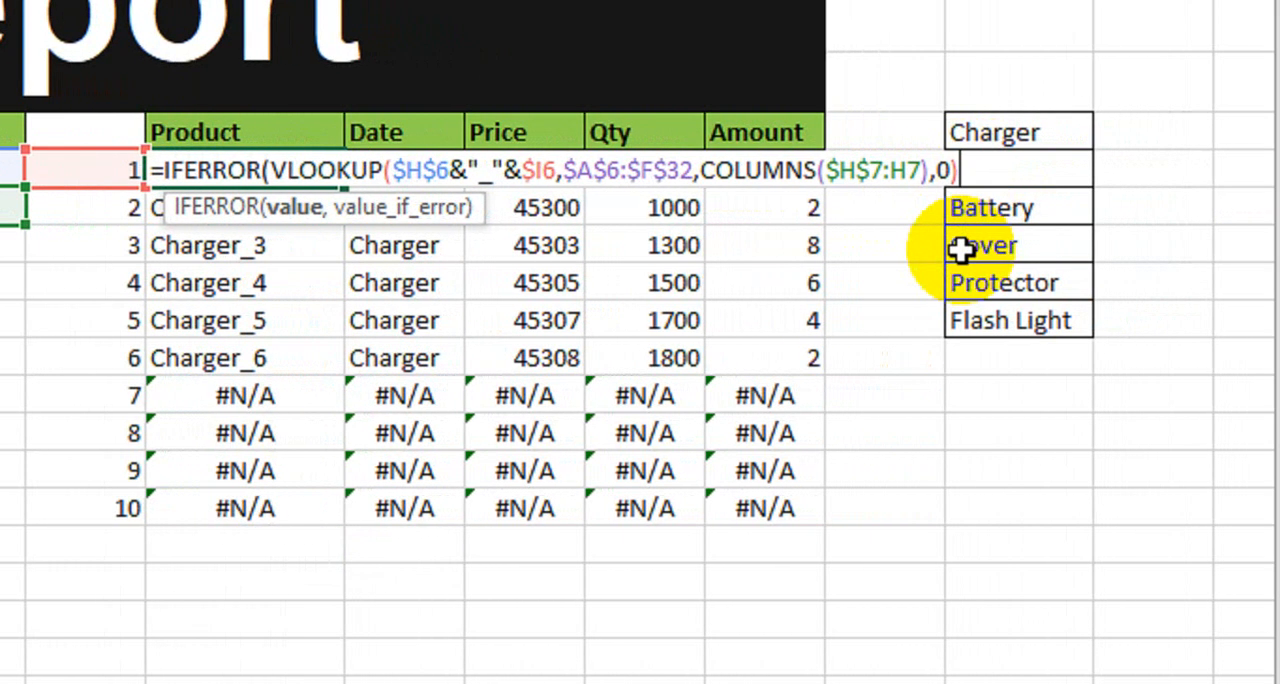
pyautogui.write(',')
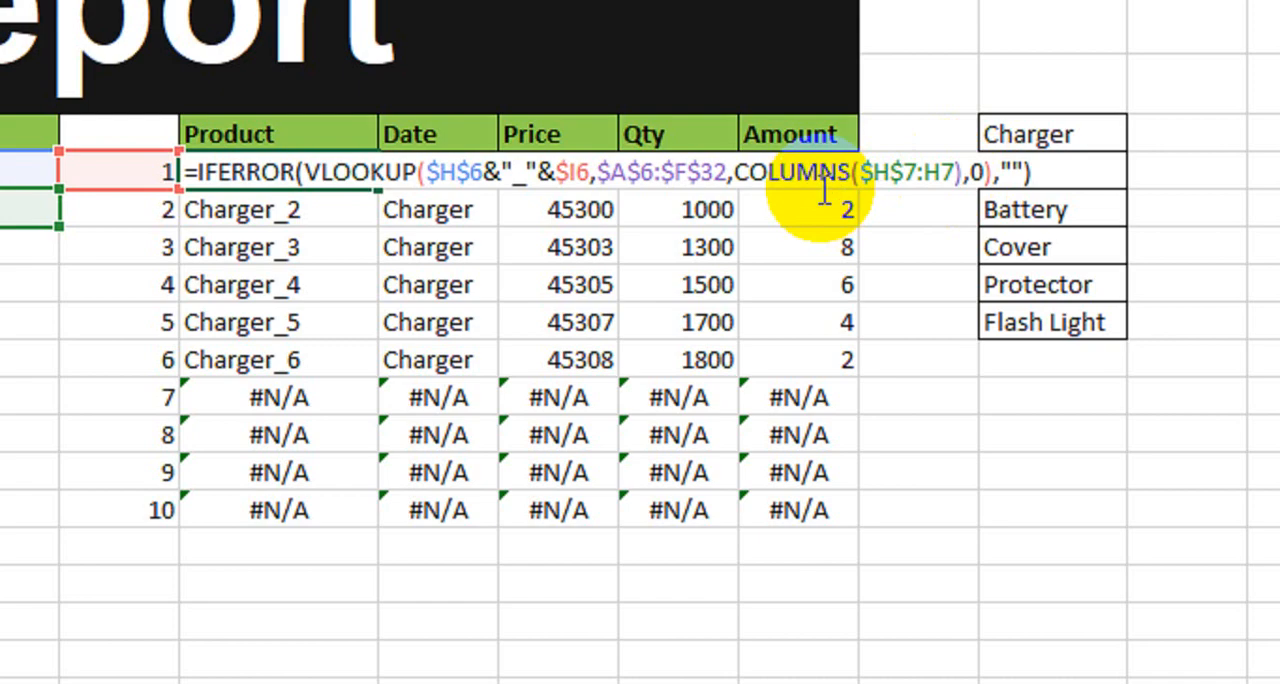
# Step: Shift the J6 column index by one so it starts at the Product column, and refill the result table through row number 10
pyautogui.click(955, 172)
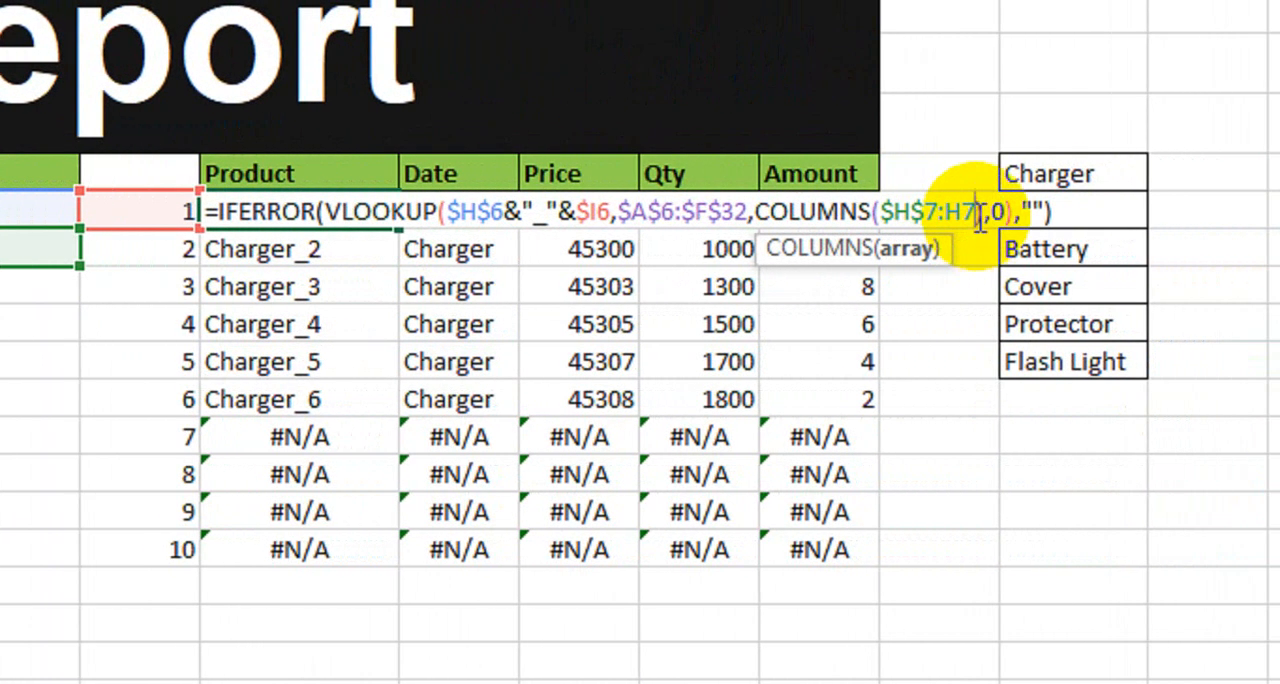
pyautogui.write(')+1')
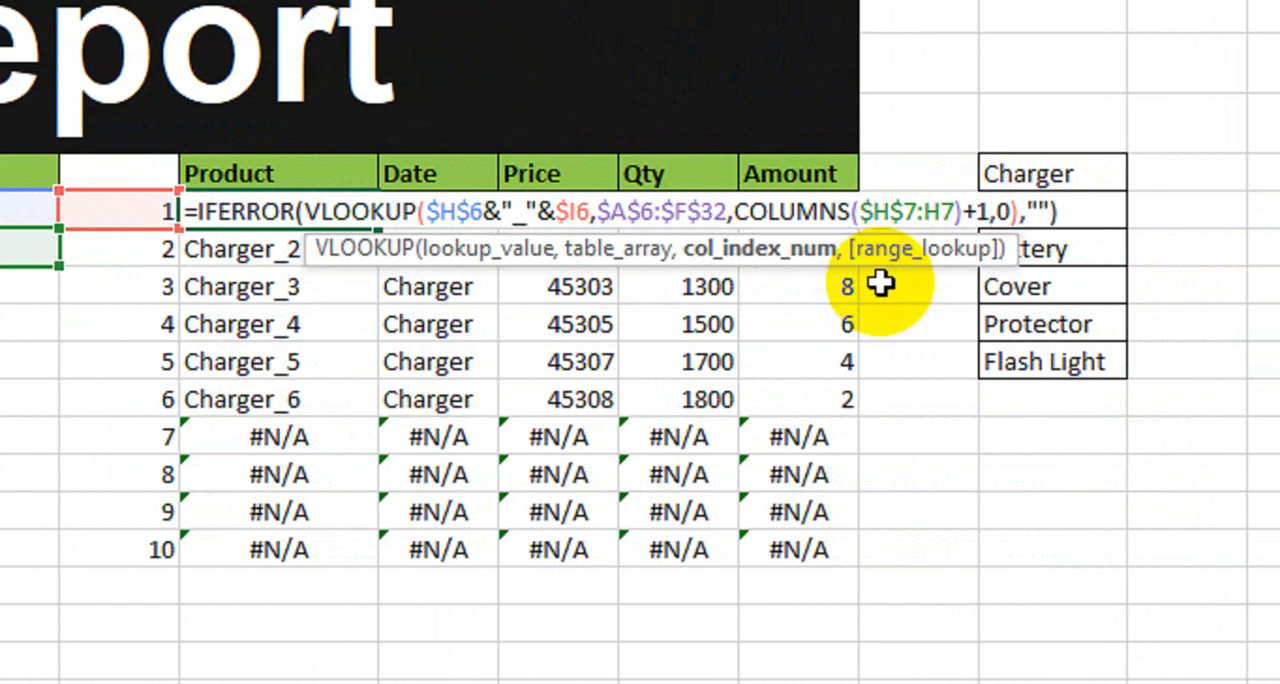
pyautogui.press('Return')
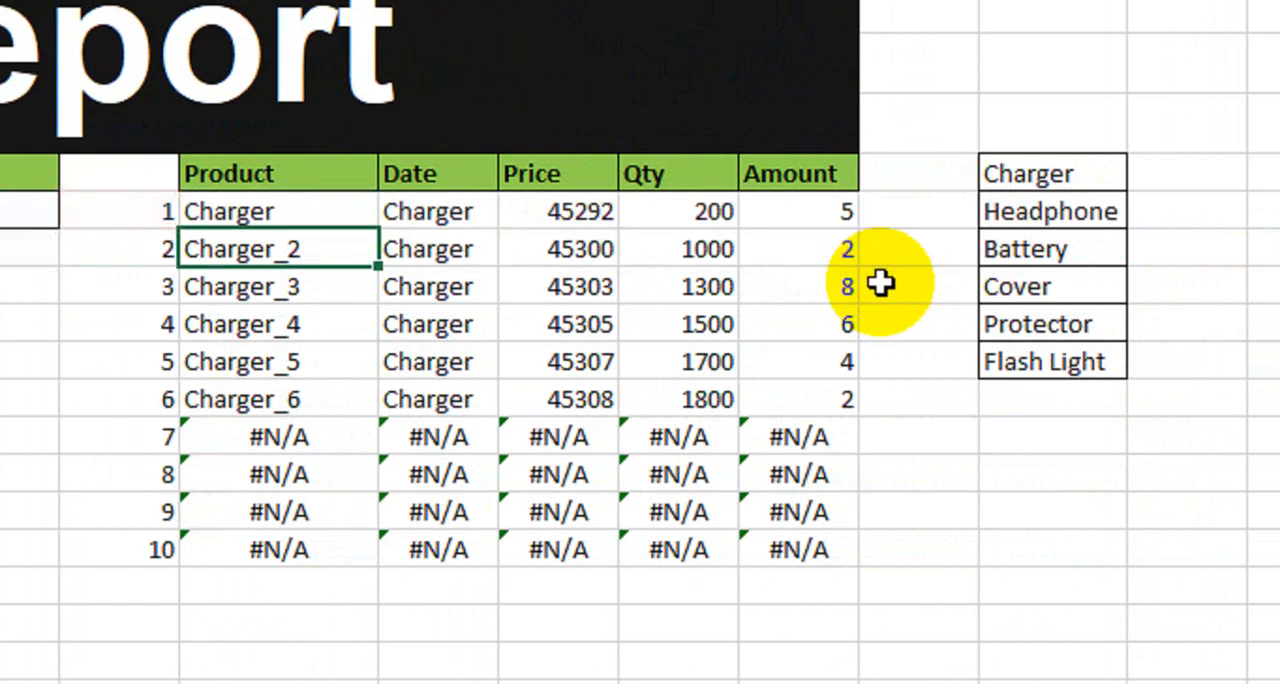
pyautogui.click(346, 210)
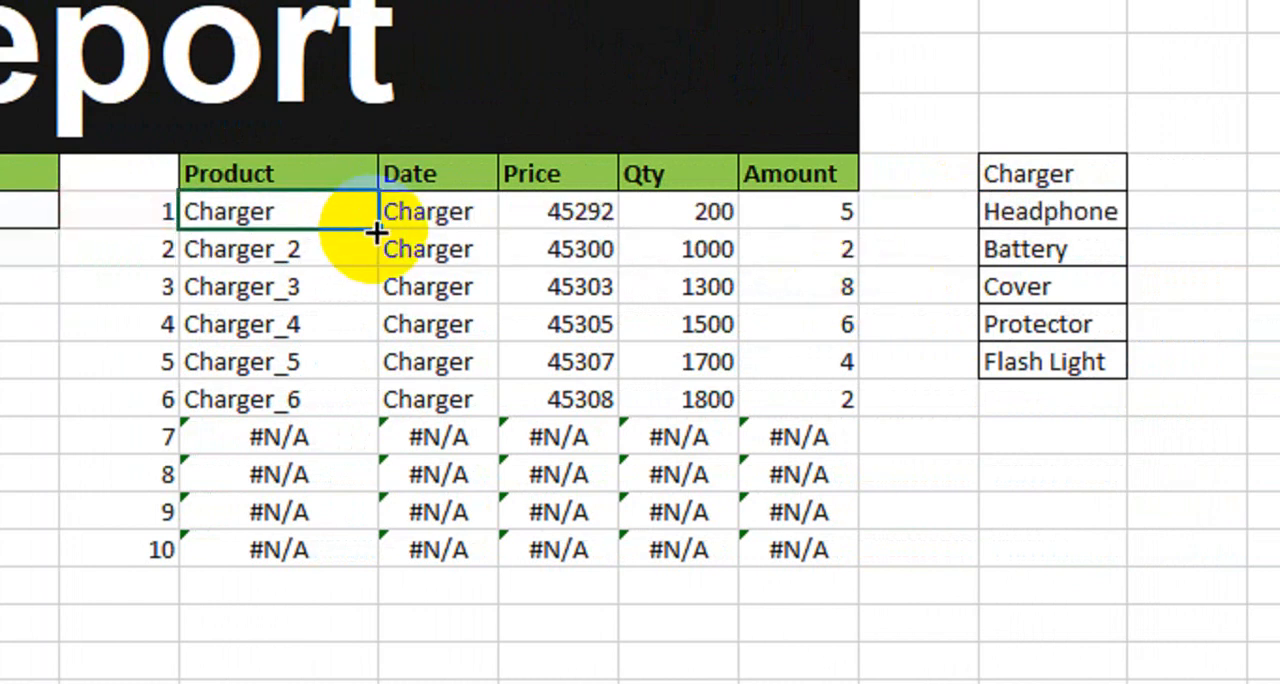
pyautogui.moveTo(376, 228); pyautogui.dragTo(817, 566)
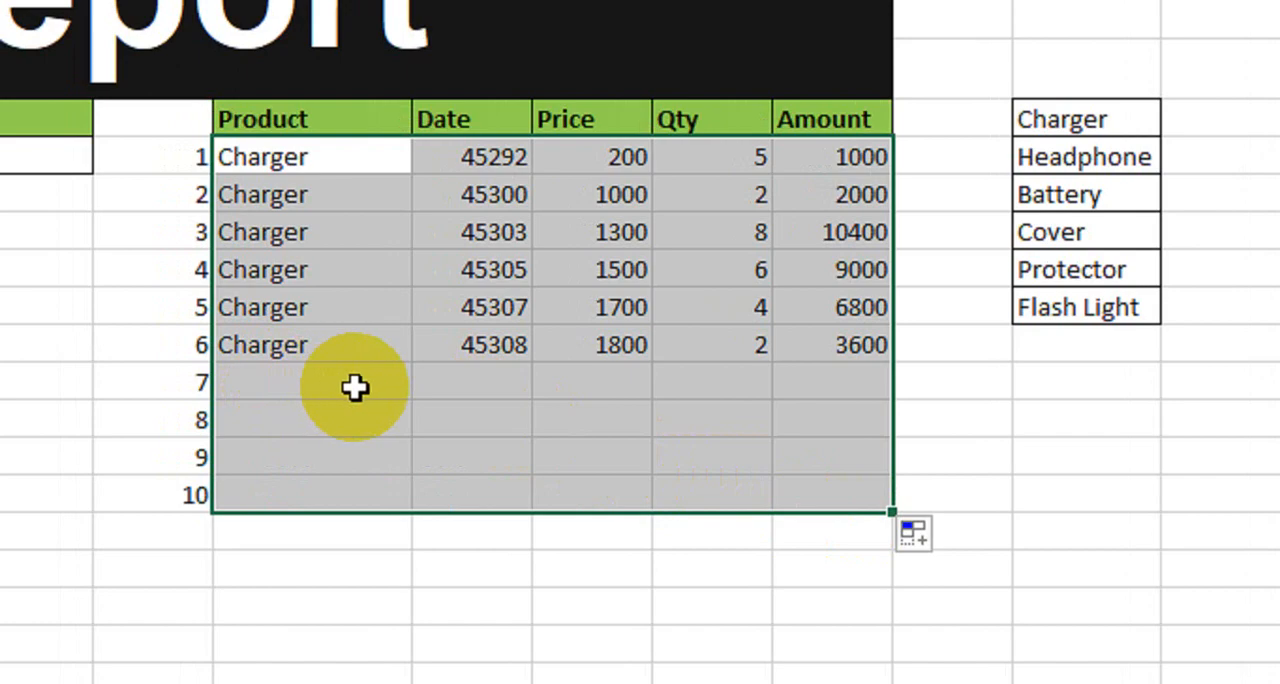
# Step: Format the result table's Date cells with the Date category and the 14-Mar-12 type
pyautogui.click(45, 156)
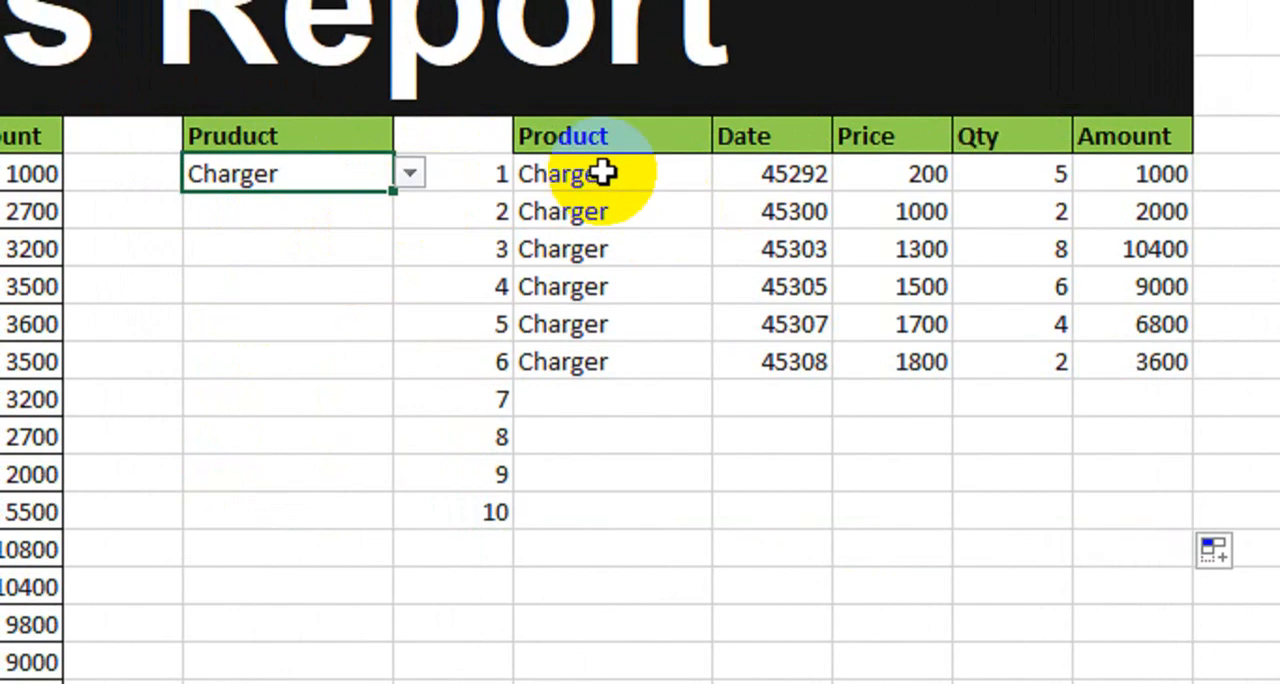
pyautogui.moveTo(603, 170); pyautogui.dragTo(769, 544)
pyautogui.click(775, 178)
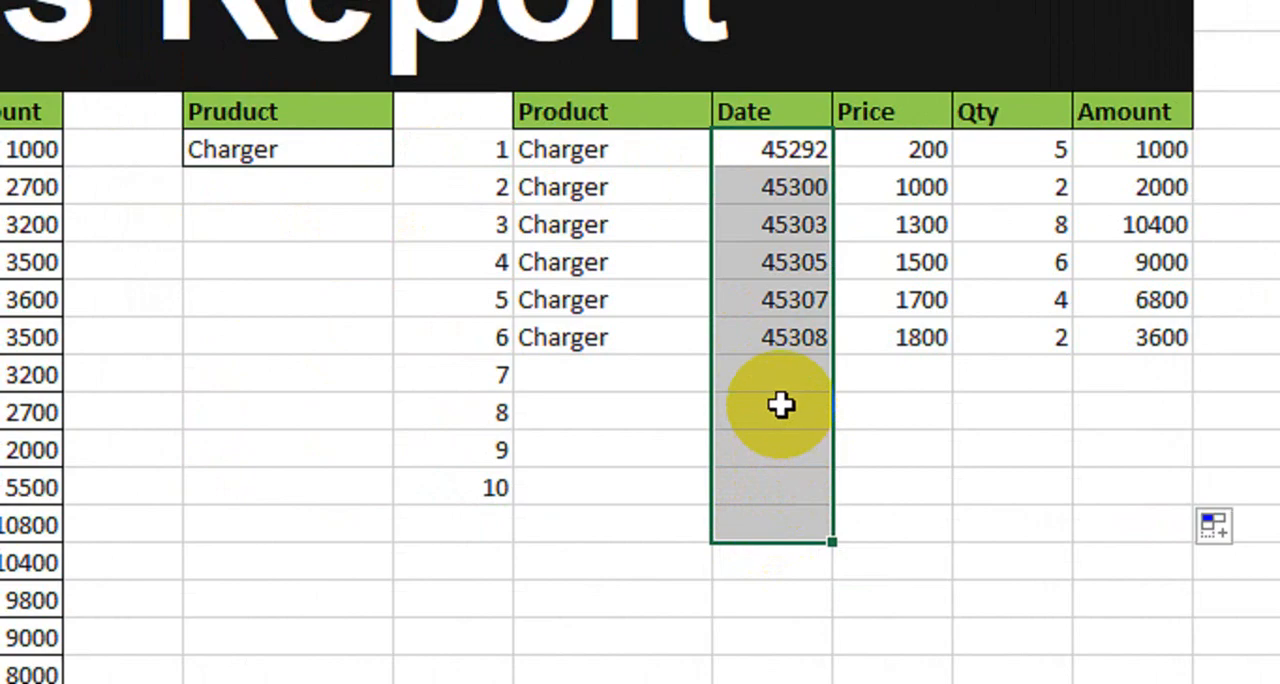
pyautogui.hotkey('ctrl', '1')
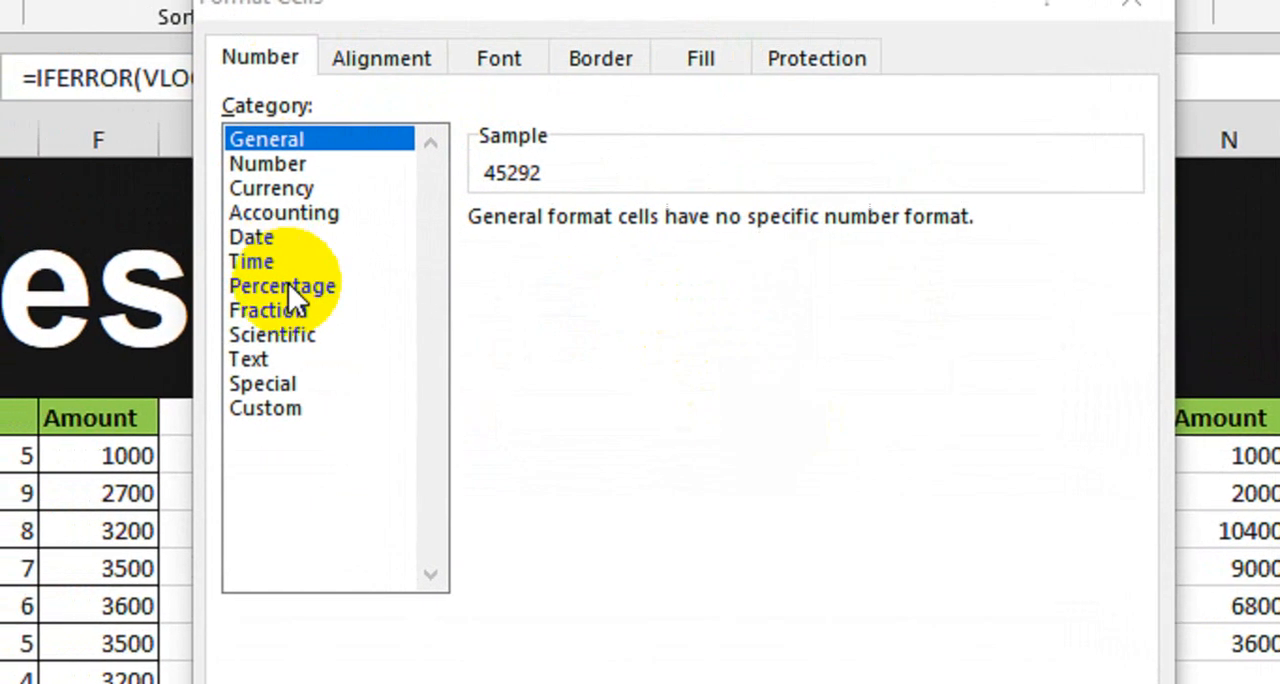
pyautogui.click(329, 243)
pyautogui.click(568, 396)
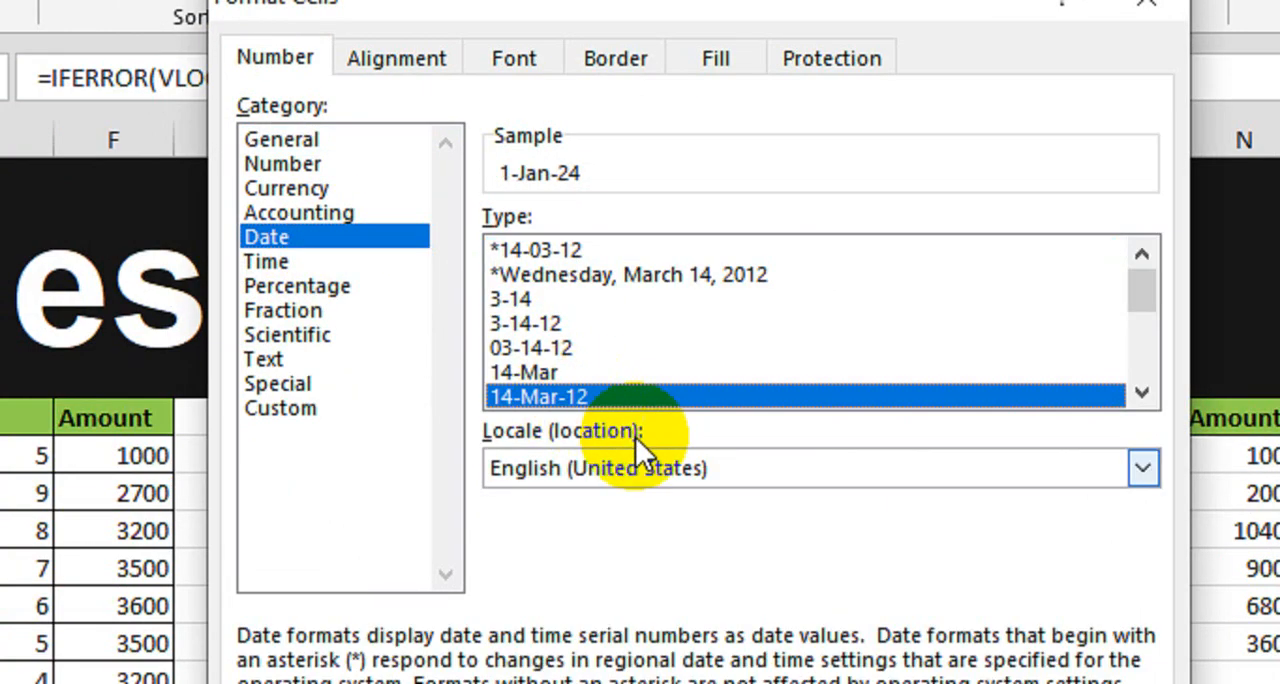
pyautogui.click(943, 606)
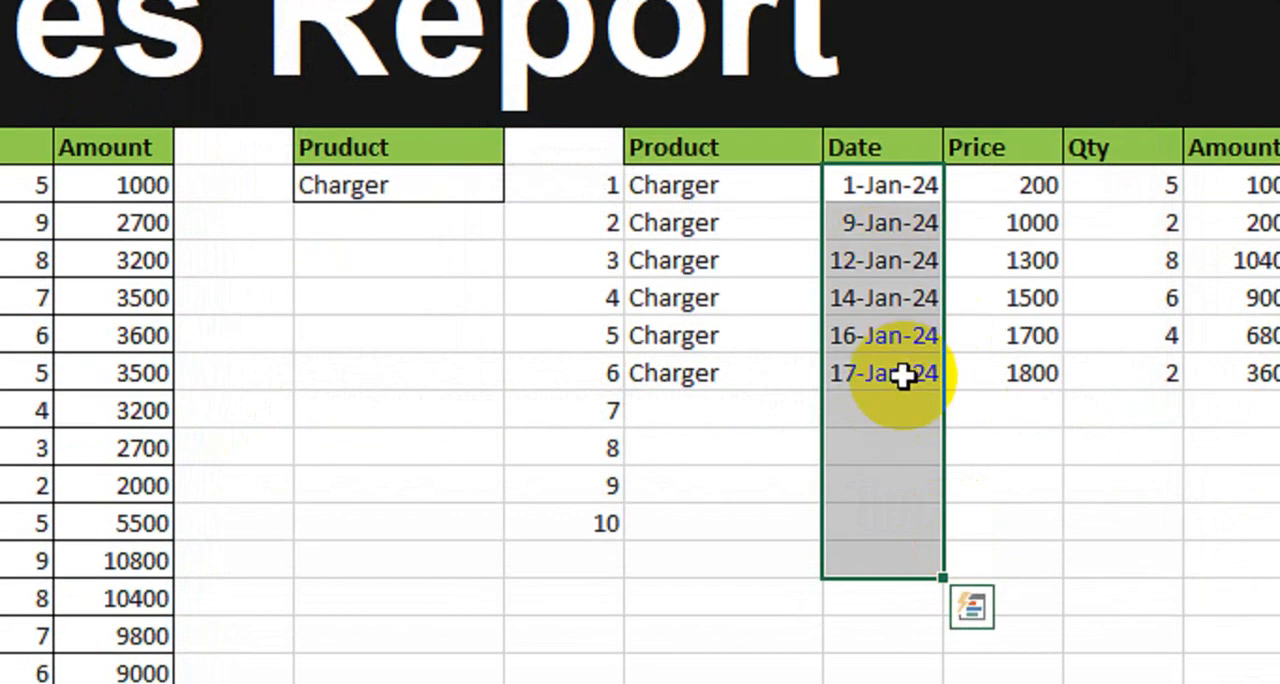
# Step: Examine the retrieved Charger rows in the result table, covering product, date and price
pyautogui.moveTo(735, 192); pyautogui.dragTo(874, 189)
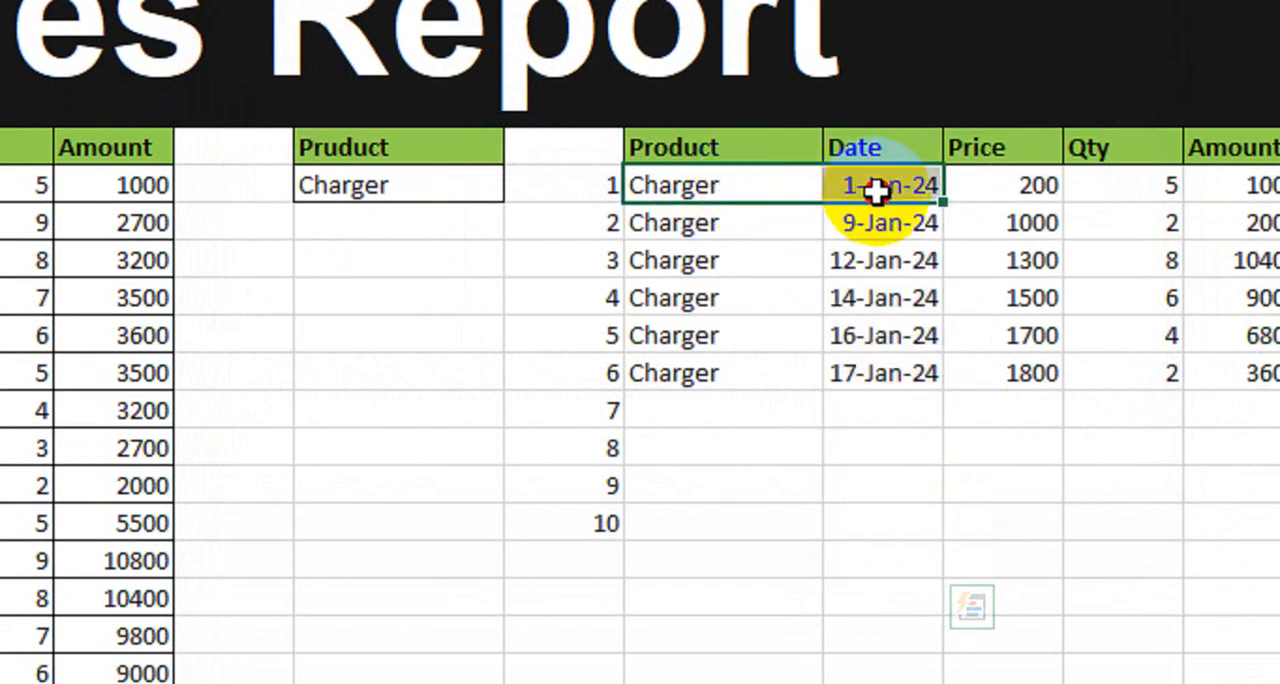
pyautogui.click(737, 228)
pyautogui.click(877, 232)
pyautogui.moveTo(718, 264); pyautogui.dragTo(843, 286)
pyautogui.moveTo(1012, 189); pyautogui.dragTo(1007, 362)
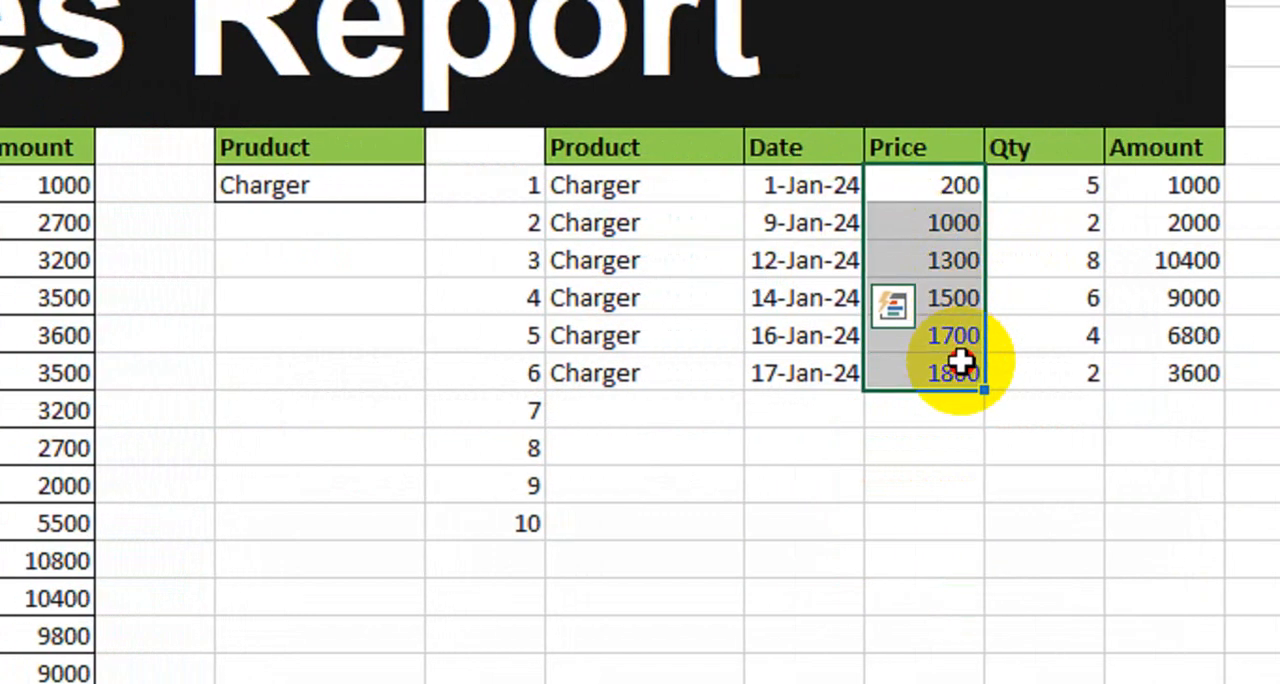
# Step: Examine the quantity and amount values retrieved for the Charger rows in the result table
pyautogui.moveTo(1065, 187); pyautogui.dragTo(1070, 336)
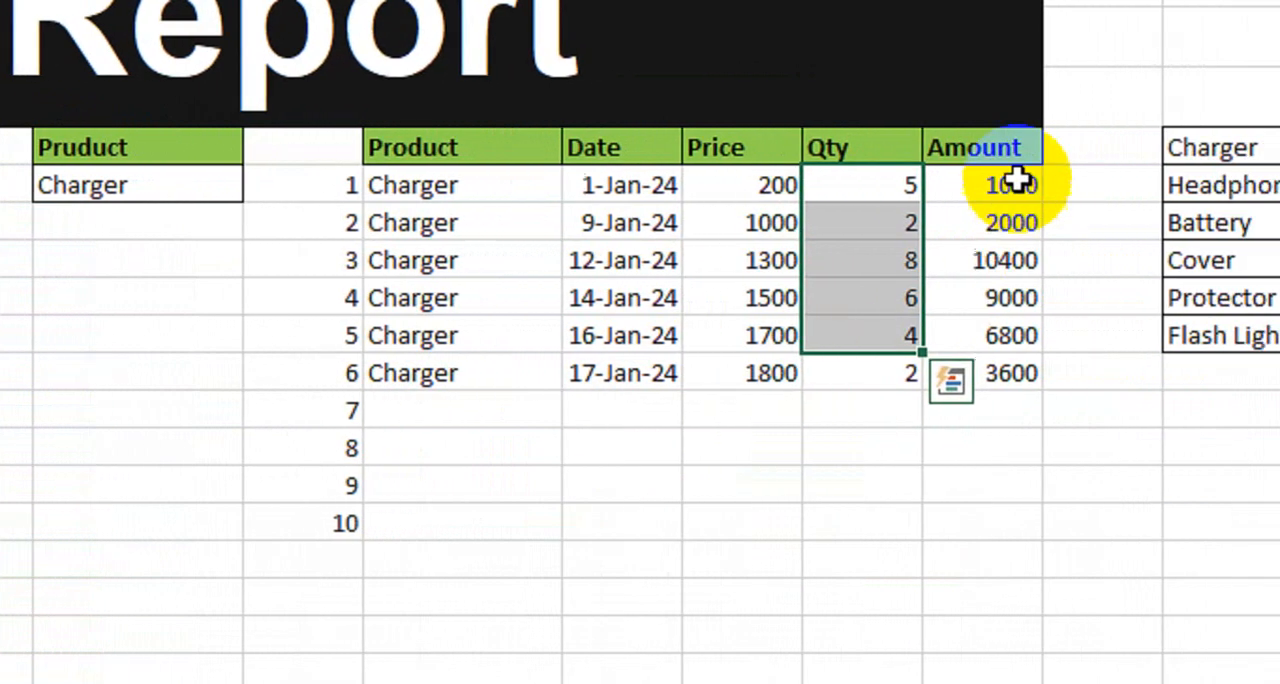
pyautogui.moveTo(1016, 185); pyautogui.dragTo(1010, 297)
# Step: Test the lookup by setting the product in H6 to Headphone, Cover and finally Protector
pyautogui.click(197, 185)
pyautogui.click(262, 185)
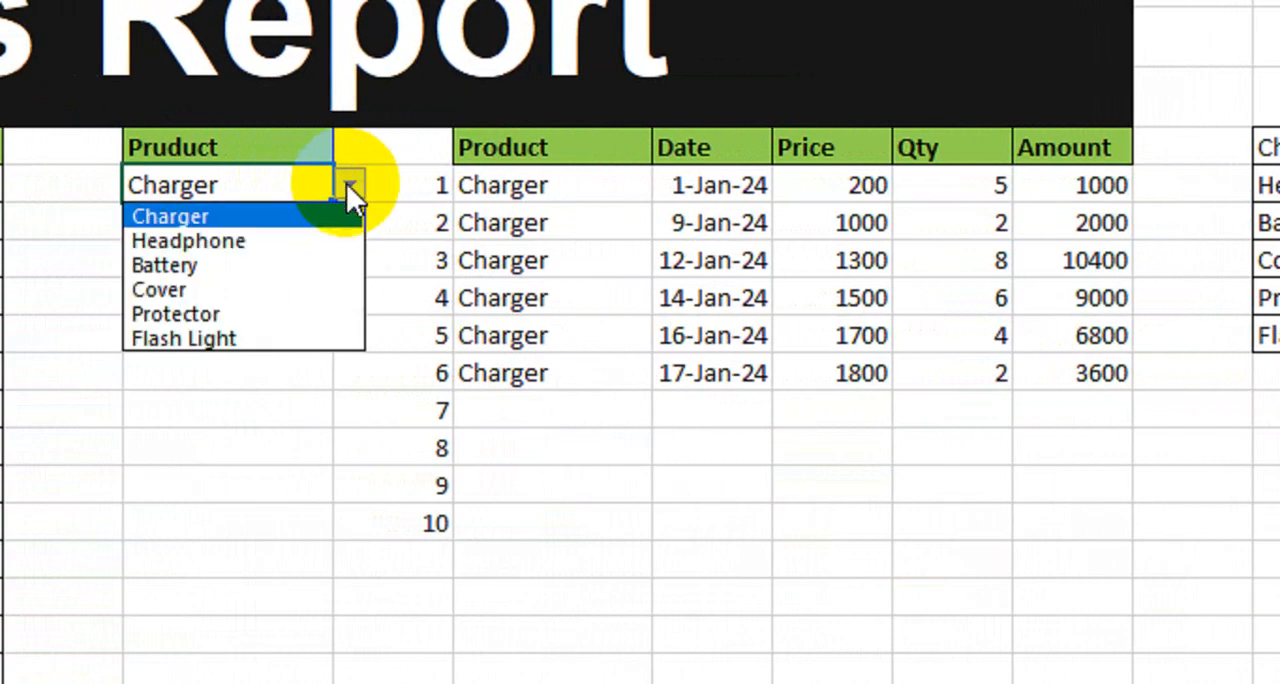
pyautogui.click(292, 243)
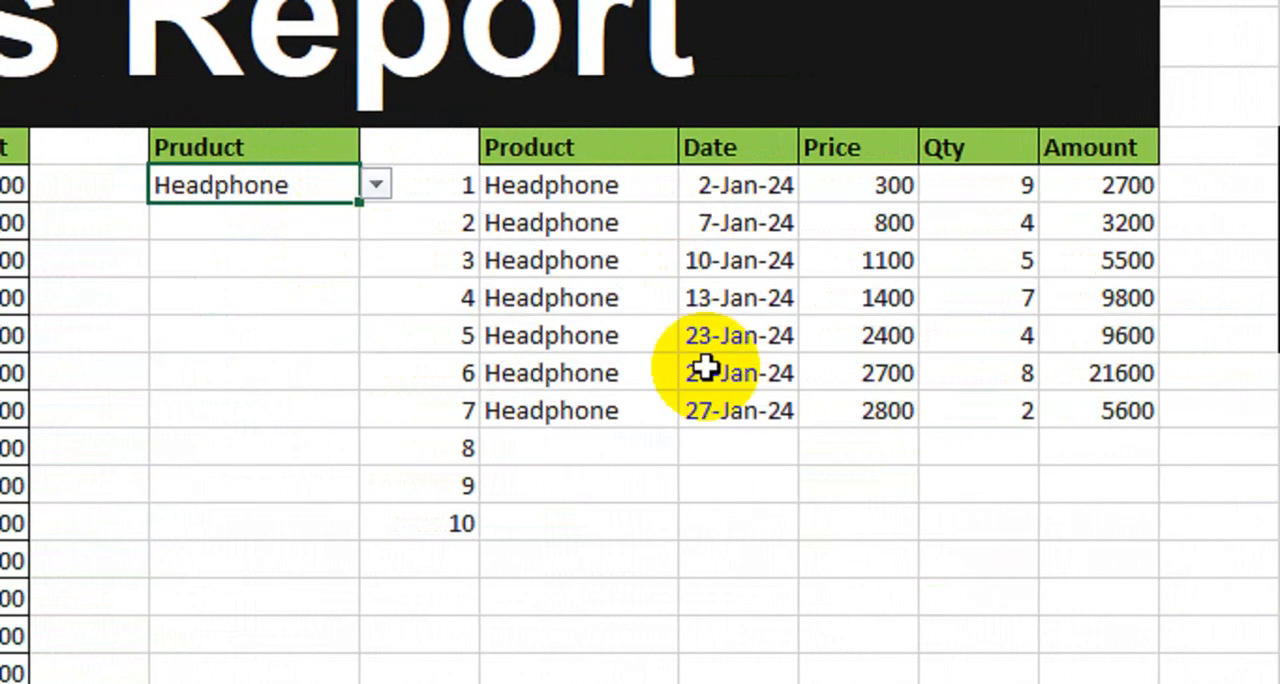
pyautogui.click(376, 185)
pyautogui.click(292, 290)
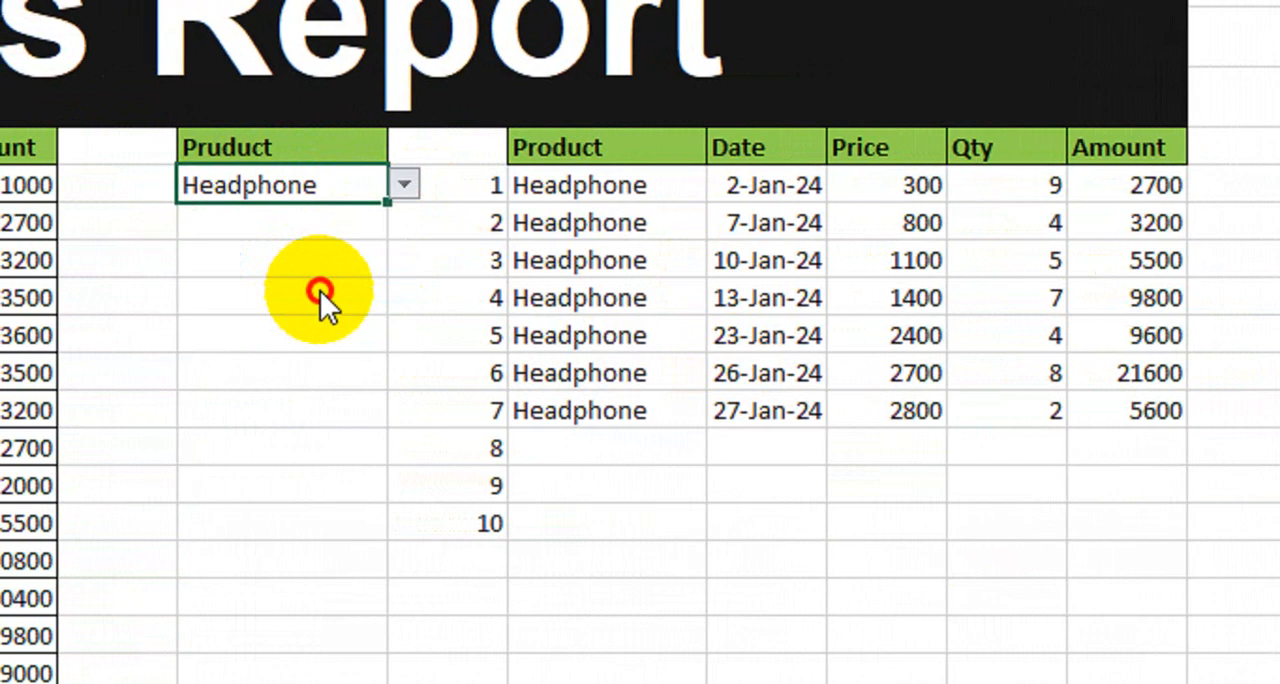
pyautogui.click(414, 189)
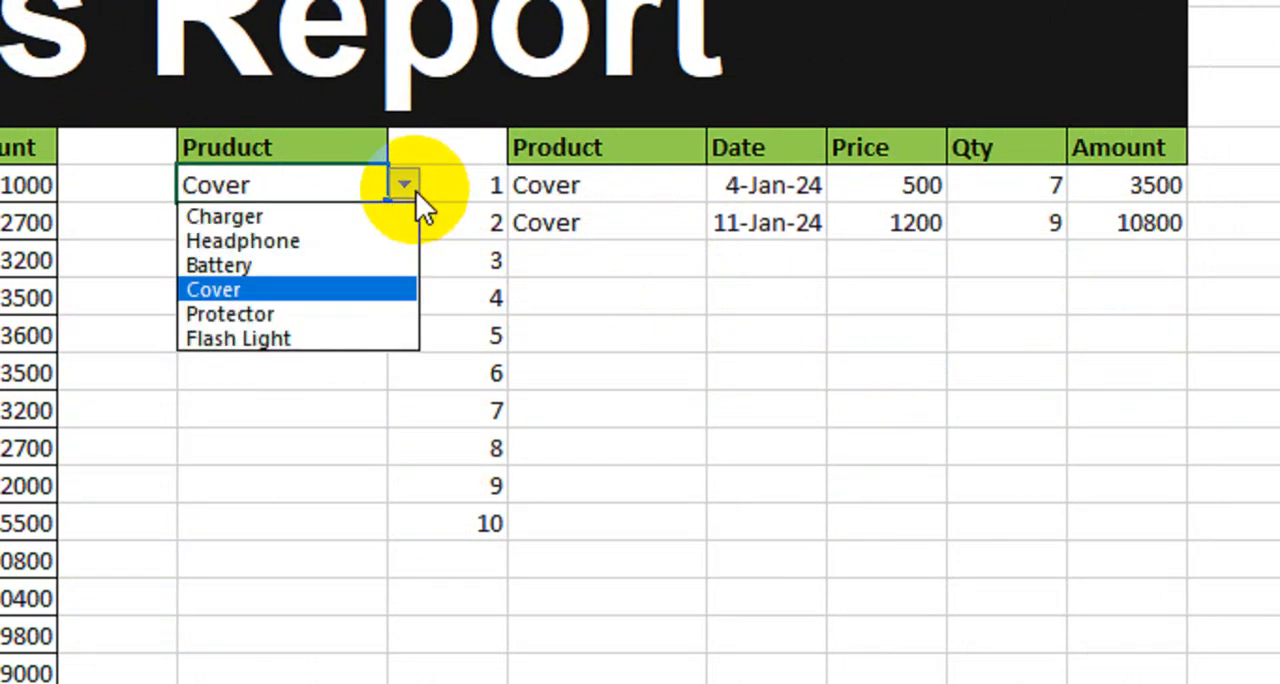
pyautogui.click(318, 313)
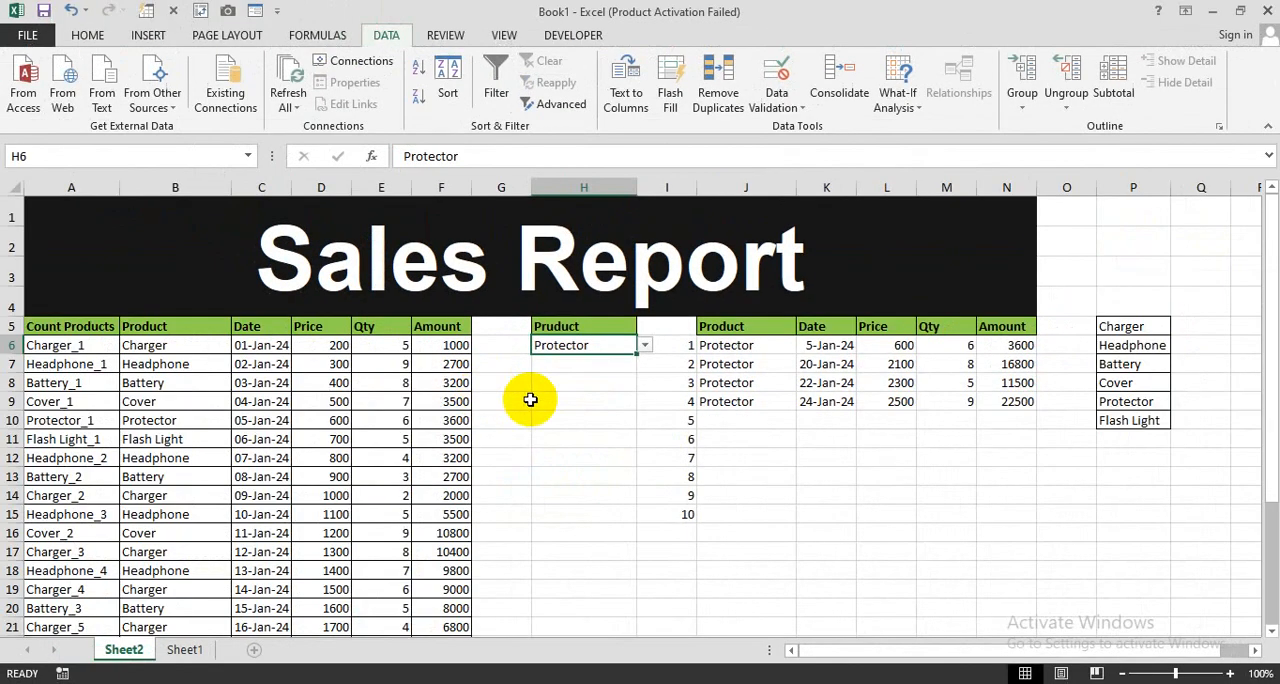
pyautogui.click(182, 297)
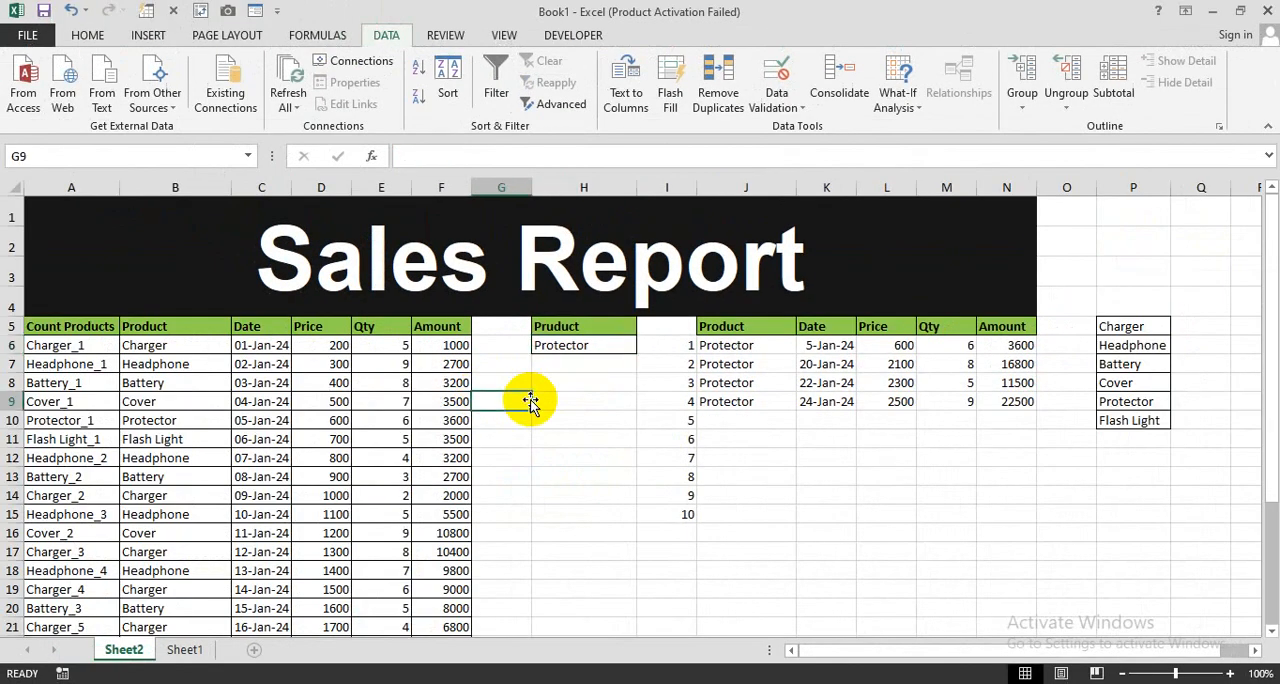